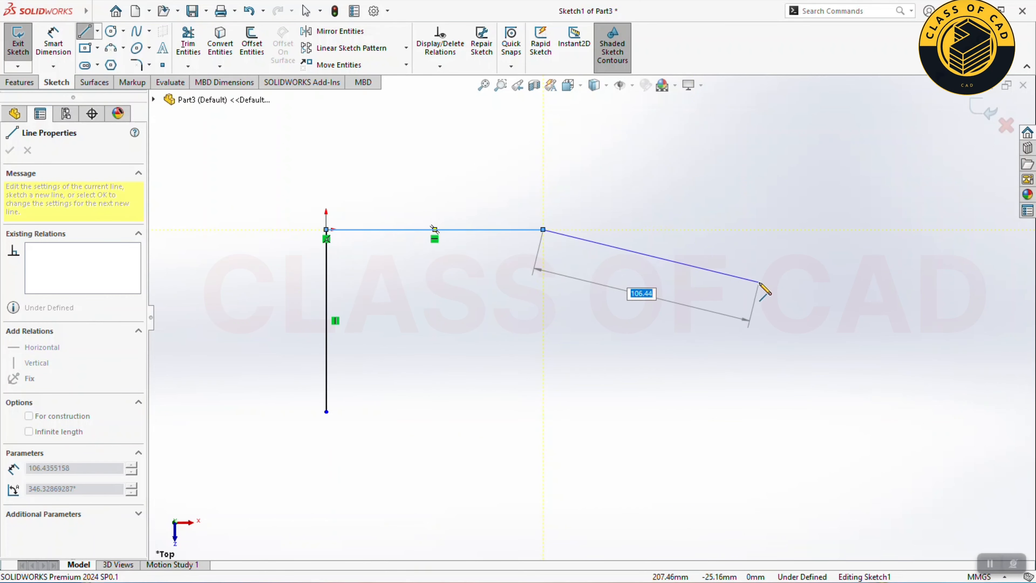
# Step: Continue the outline with a sloping line about 106 mm long, a tangent end arc and a horizontal line back about 103 mm long
pyautogui.click(759, 281)
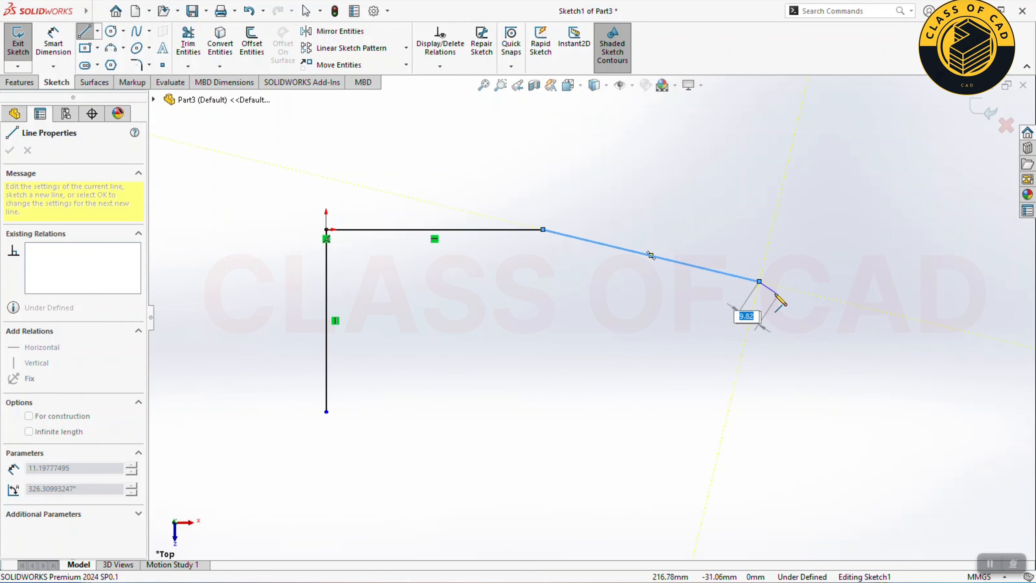
pyautogui.moveTo(759, 281)
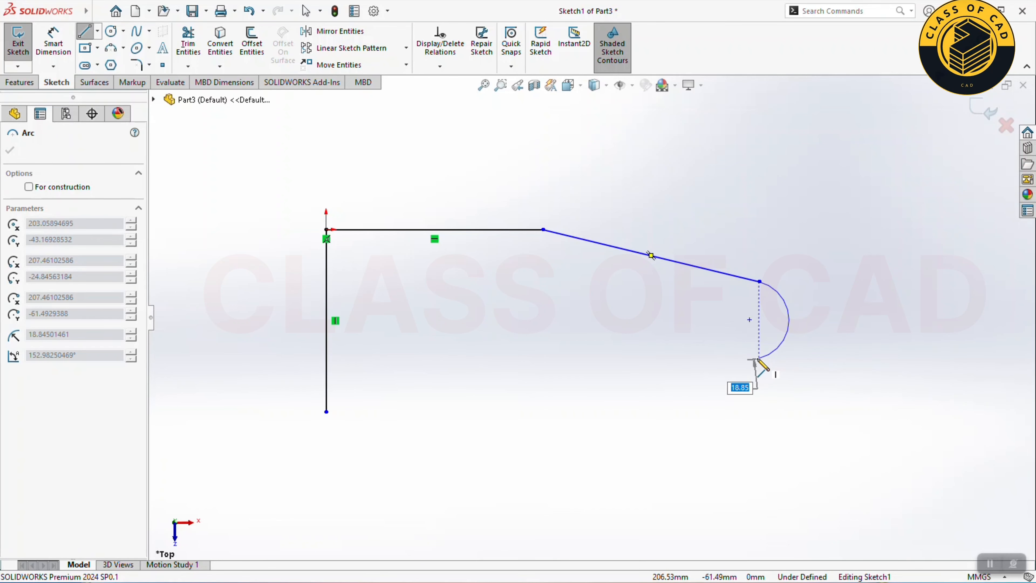
pyautogui.click(759, 358)
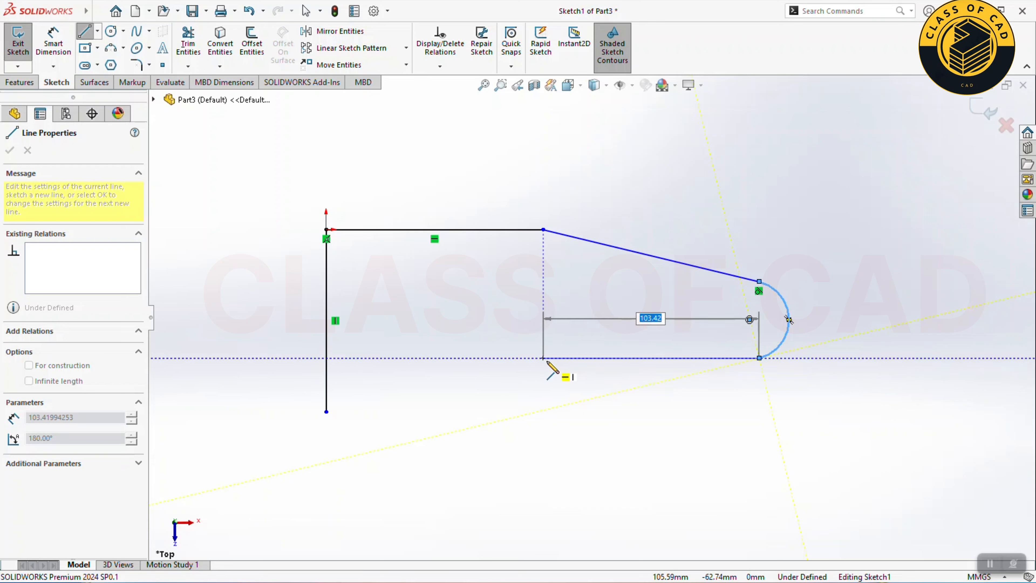
pyautogui.click(543, 358)
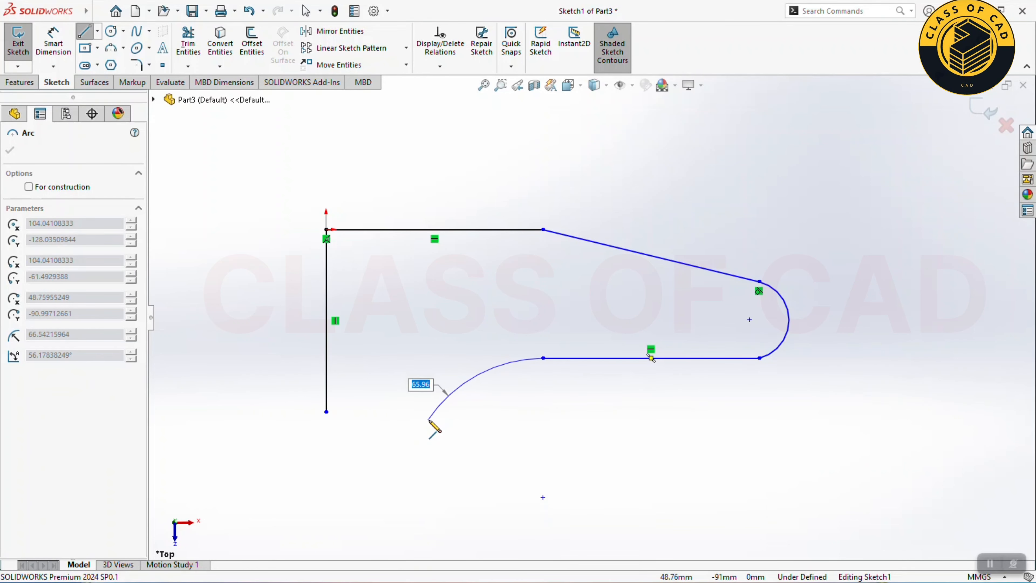
# Step: Sketch a tangent concave arc down from the arm's lower line and a horizontal line ending directly below the vertical edge
pyautogui.click(425, 443)
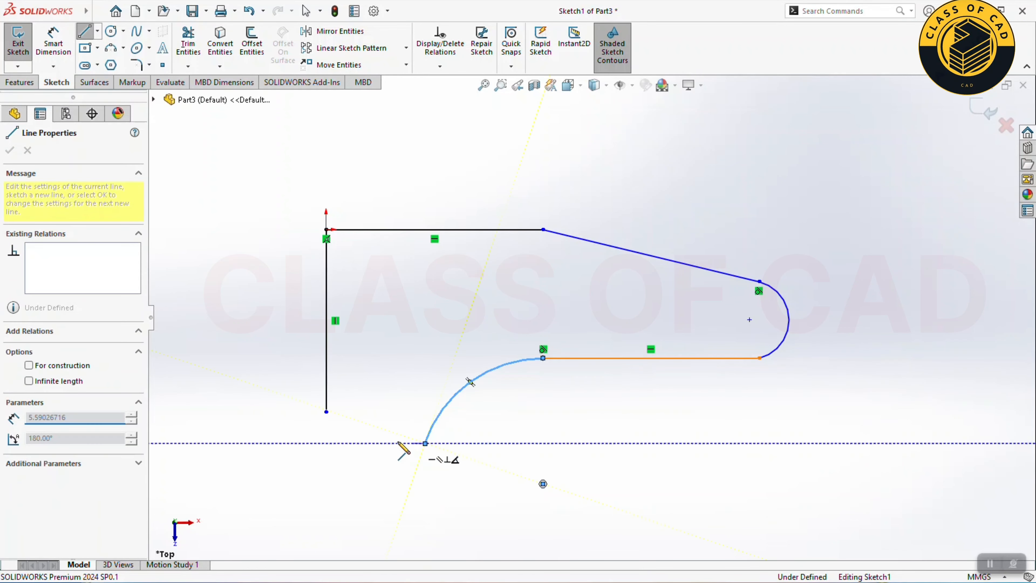
pyautogui.click(326, 443)
pyautogui.rightClick(290, 440)
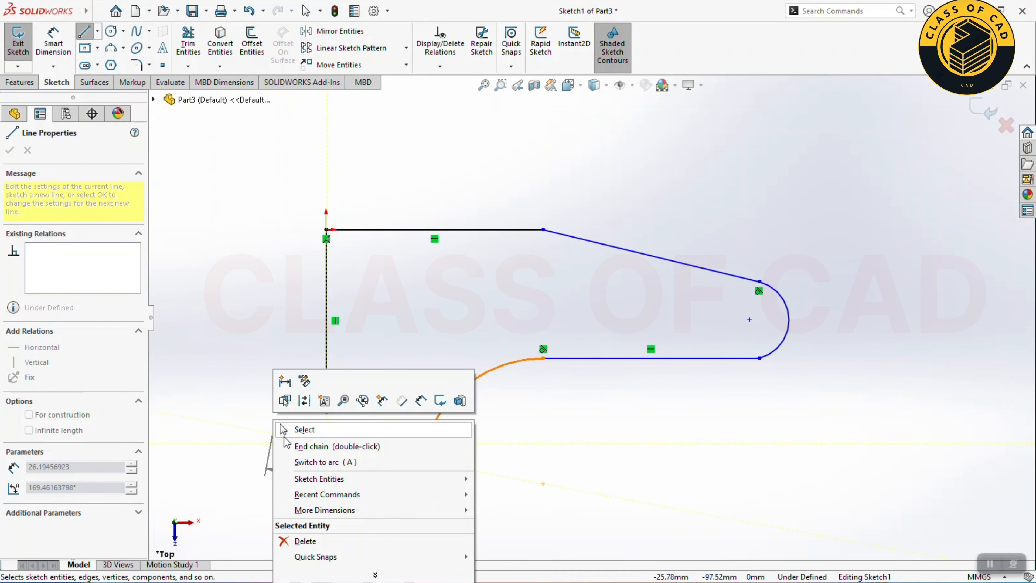
pyautogui.click(297, 434)
pyautogui.press('Escape')
# Step: Close the profile by making the vertical line's lower endpoint coincident with the bottom line's left endpoint
pyautogui.click(325, 444)
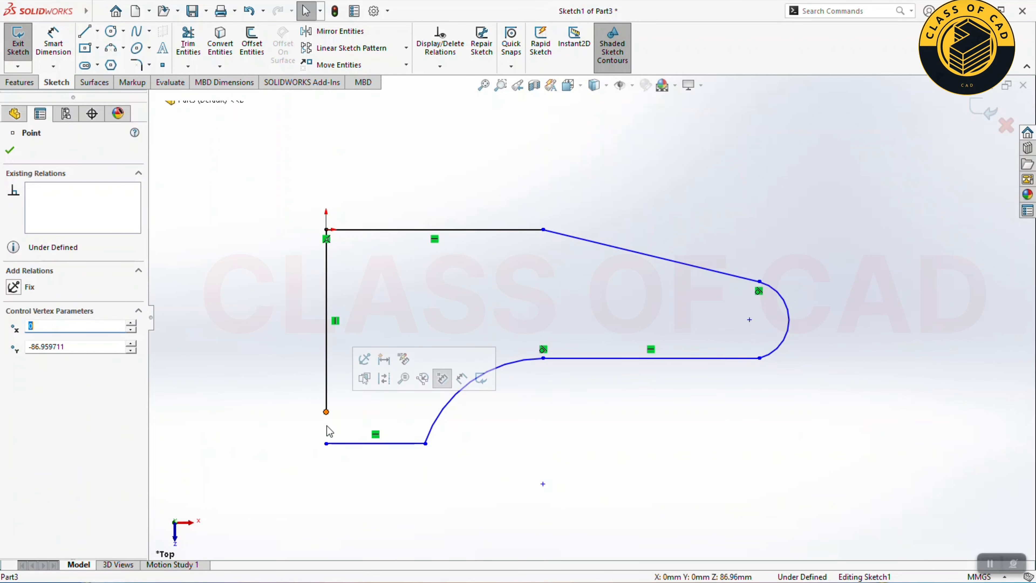
pyautogui.keyDown('ctrl'); pyautogui.click(326, 412); pyautogui.keyUp('ctrl')
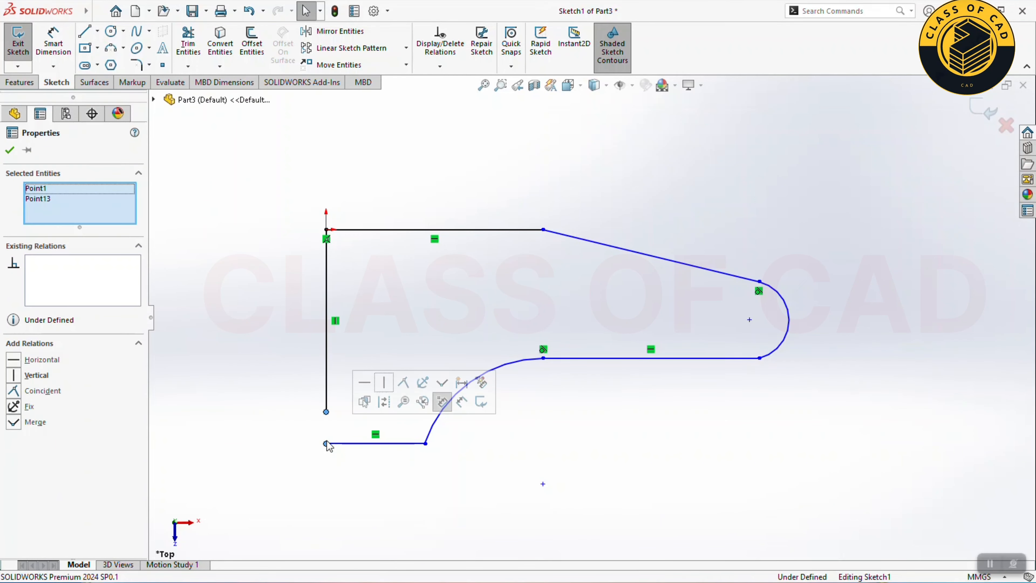
pyautogui.click(403, 386)
pyautogui.click(481, 458)
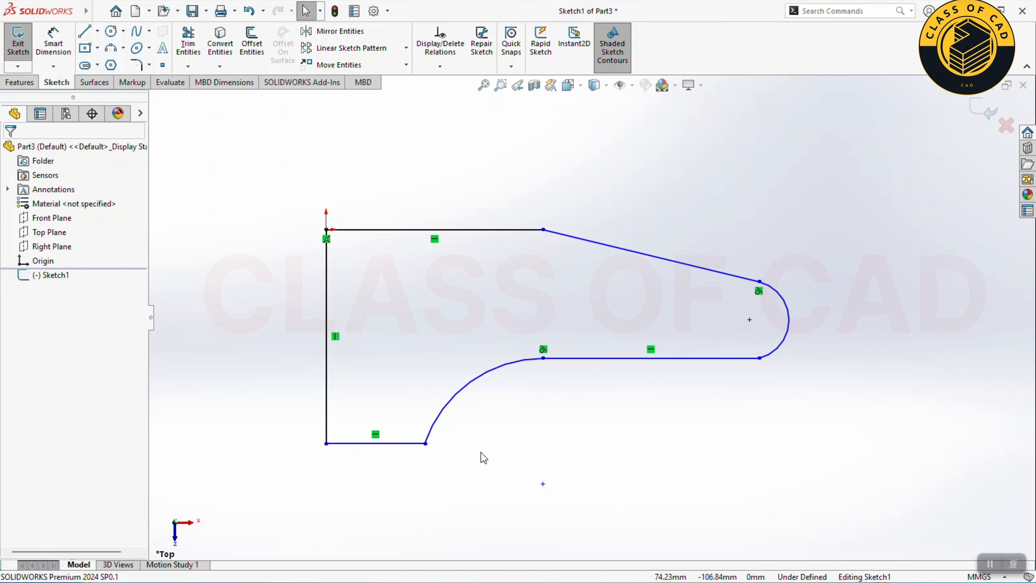
# Step: Dimension the vertical edge of the profile to 100 mm
pyautogui.click(54, 49)
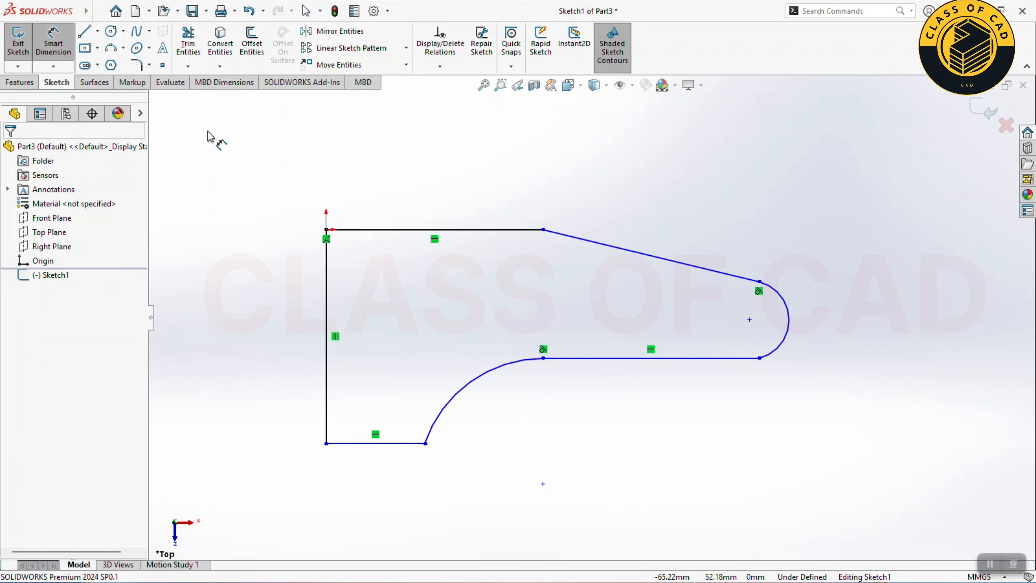
pyautogui.click(327, 259)
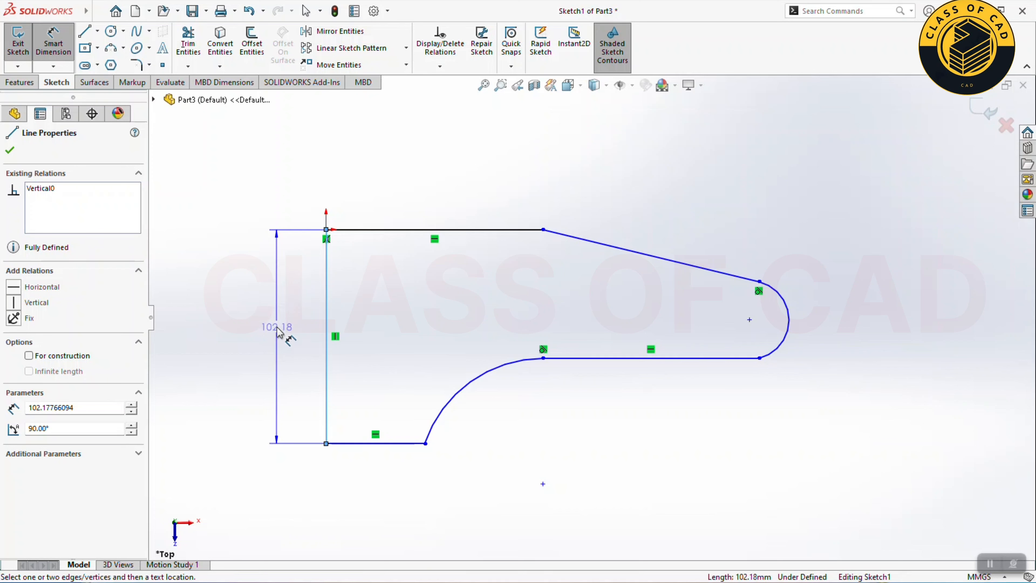
pyautogui.click(278, 327)
pyautogui.write('100')
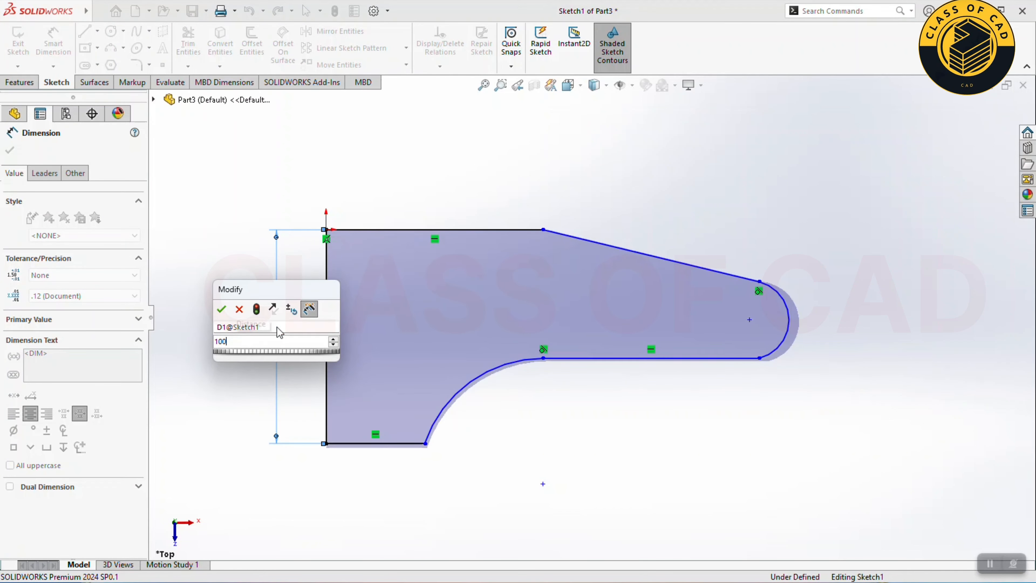
pyautogui.press('Return')
pyautogui.click(374, 231)
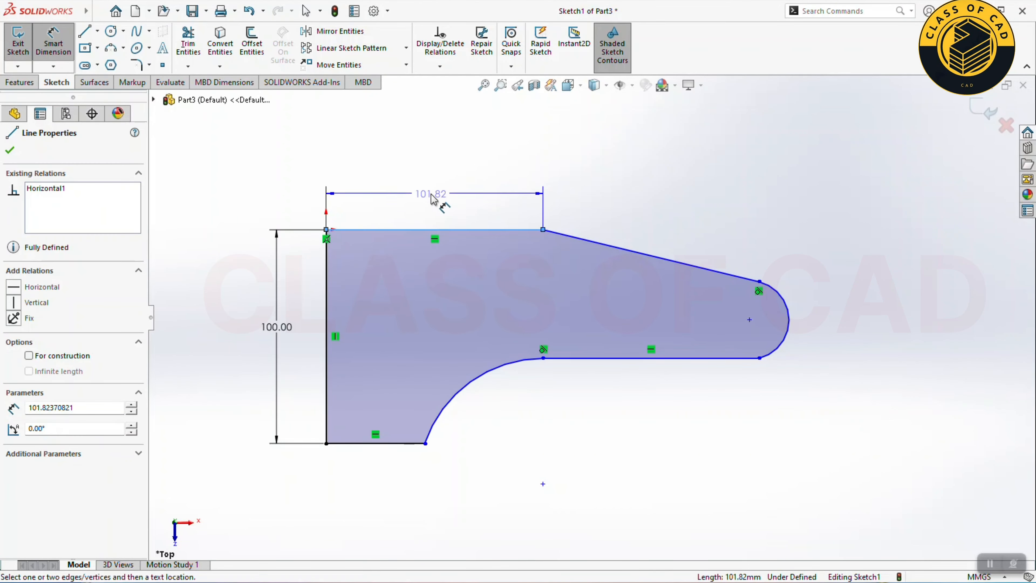
pyautogui.click(433, 195)
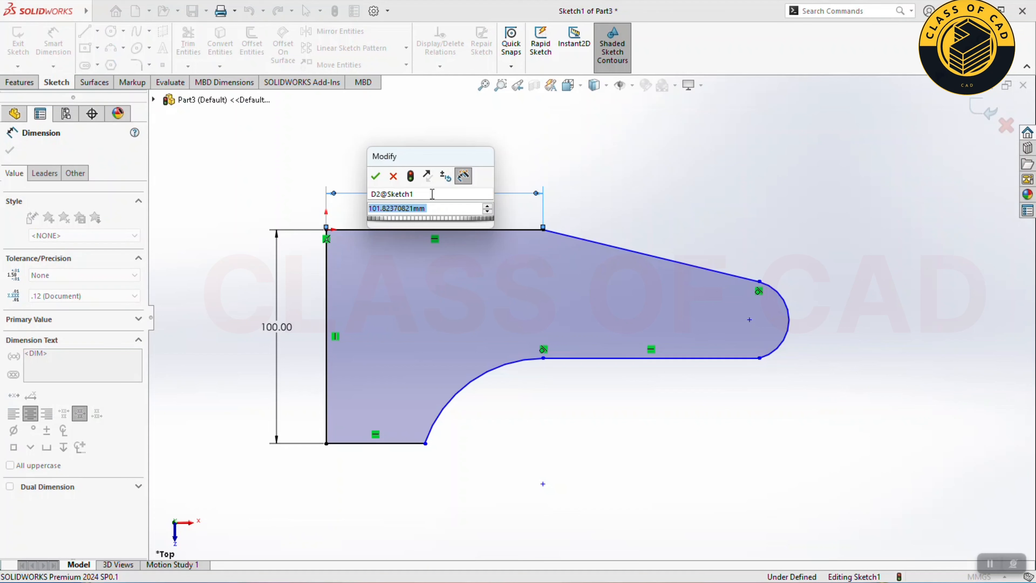
pyautogui.press('Return')
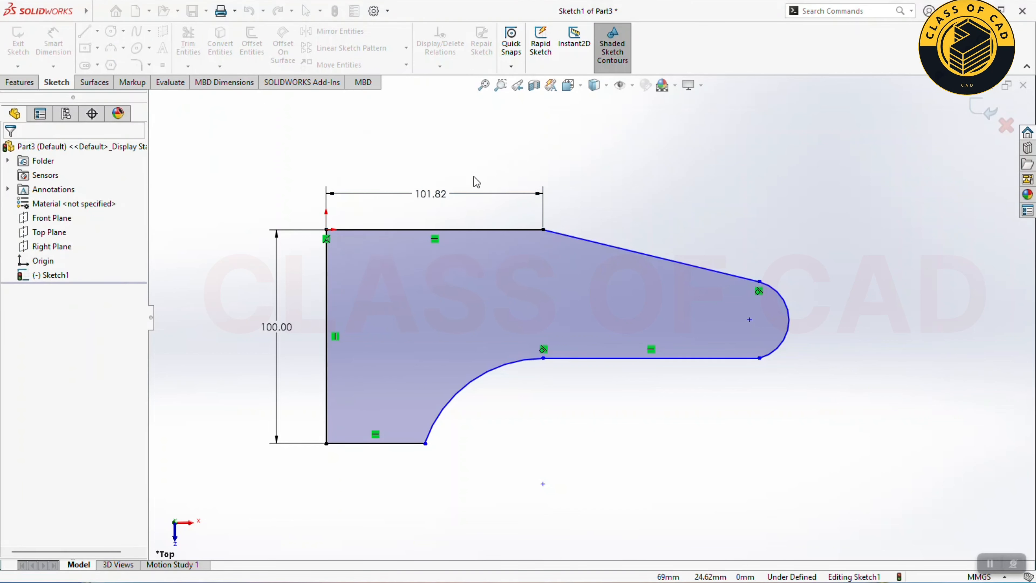
pyautogui.press('Delete')
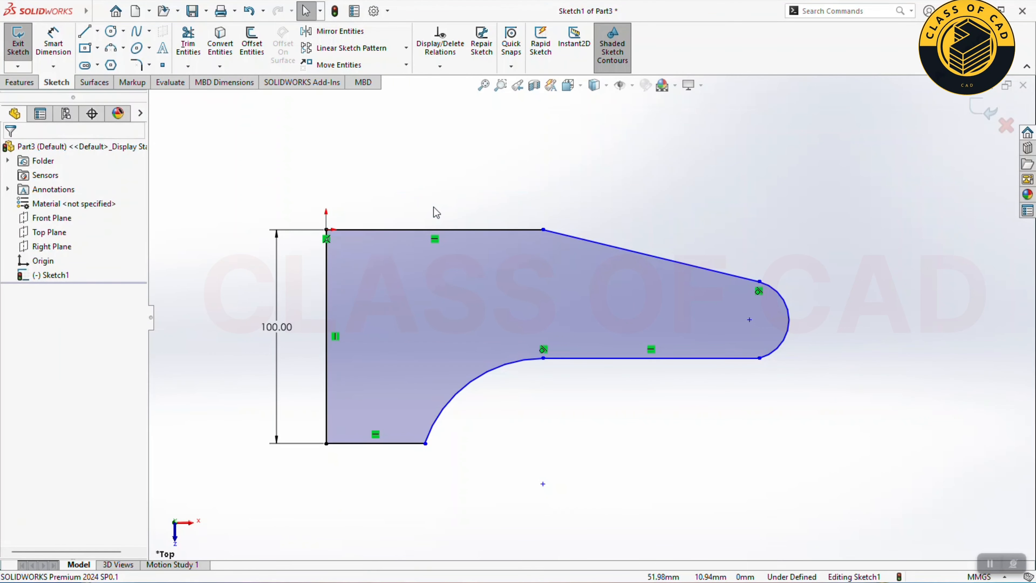
# Step: Dimension the horizontal distance from the vertical edge to the end arc's center as 170 mm
pyautogui.click(53, 45)
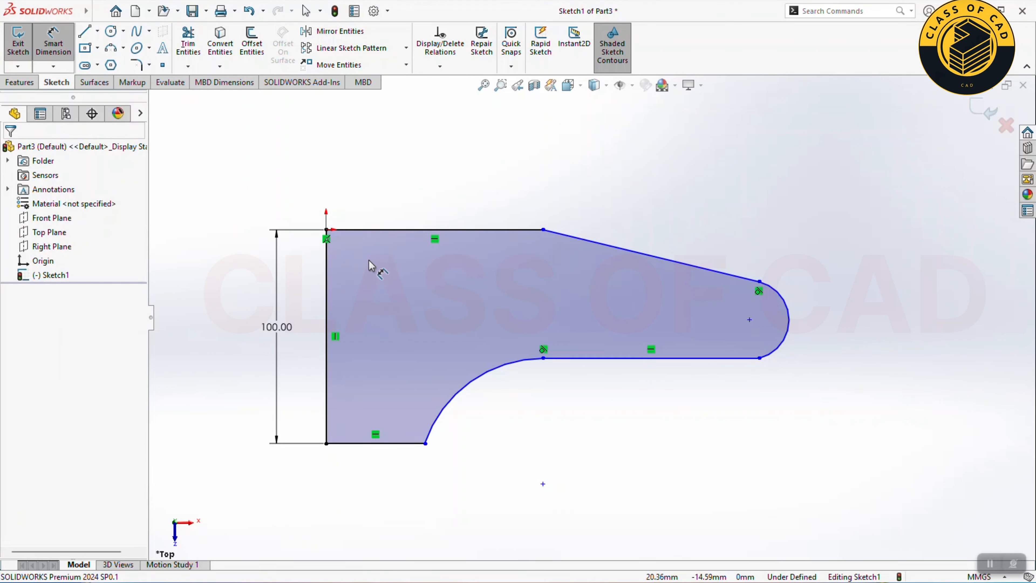
pyautogui.click(328, 257)
pyautogui.click(749, 320)
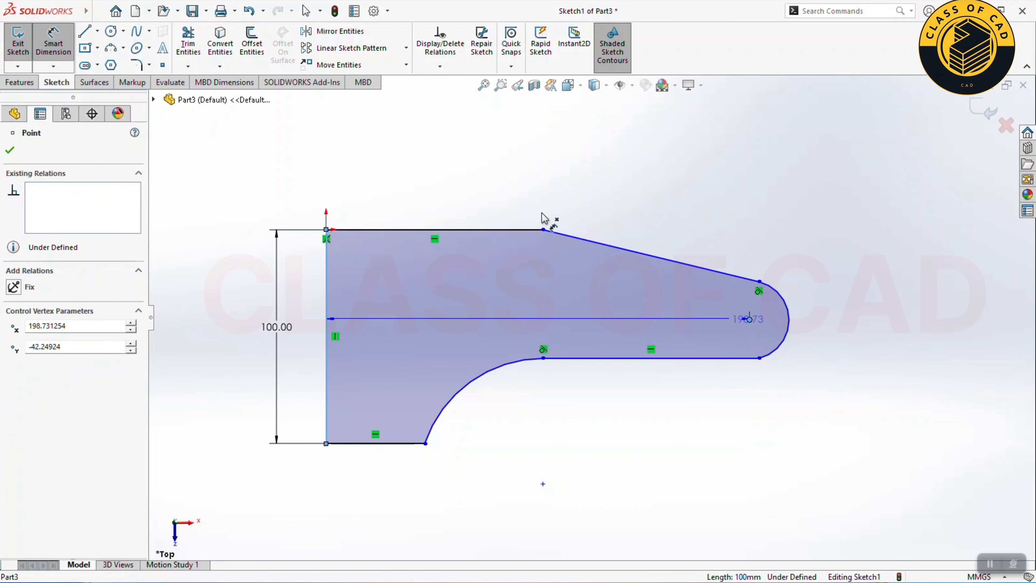
pyautogui.click(540, 188)
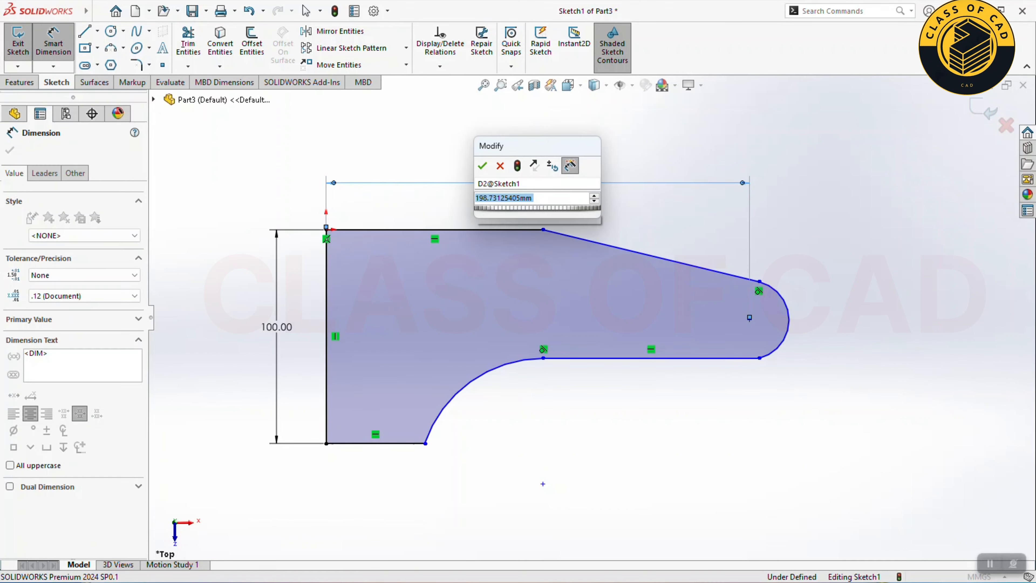
pyautogui.write('170')
pyautogui.press('Return')
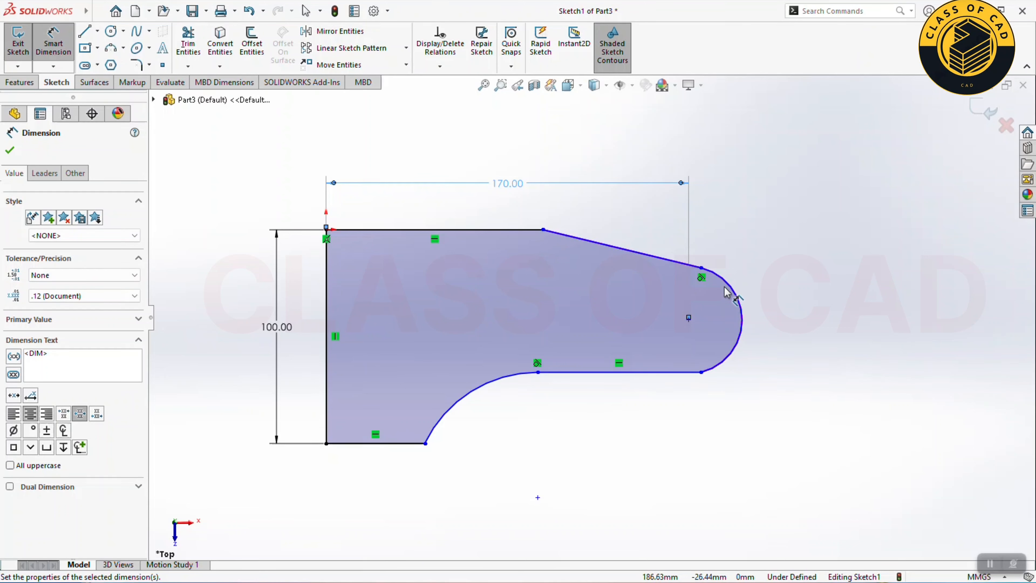
# Step: Set the radius of the arm's rounded end arc to 20 mm
pyautogui.click(737, 297)
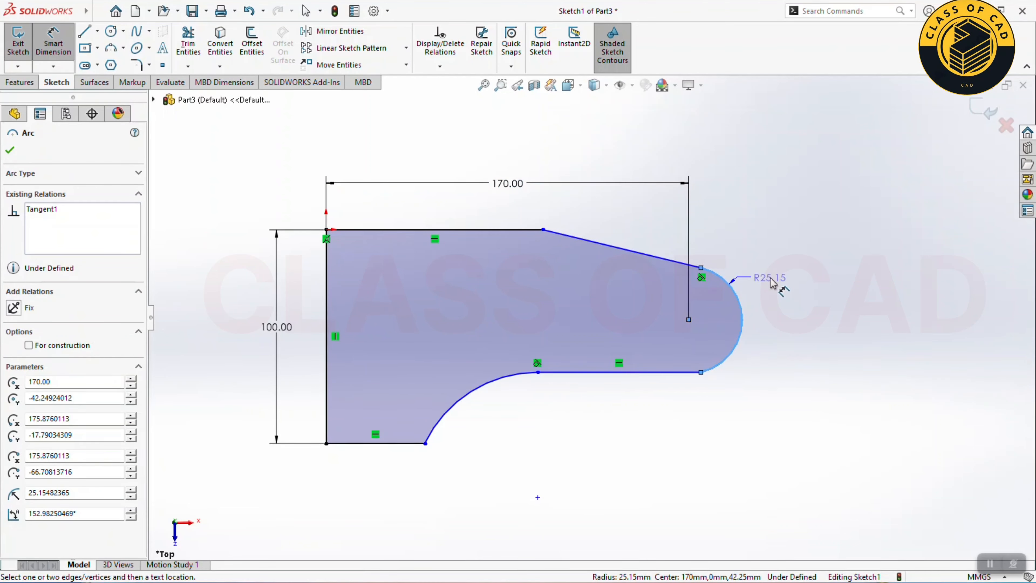
pyautogui.click(773, 282)
pyautogui.write('20')
pyautogui.press('Return')
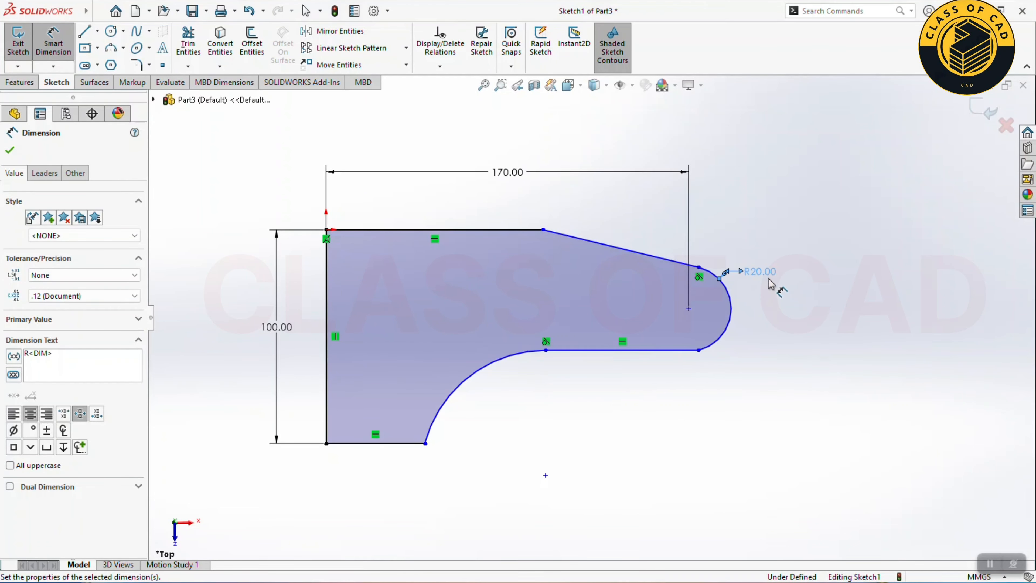
# Step: Dimension the angle between the top horizontal line and the sloping line as 170°
pyautogui.click(529, 231)
pyautogui.click(573, 238)
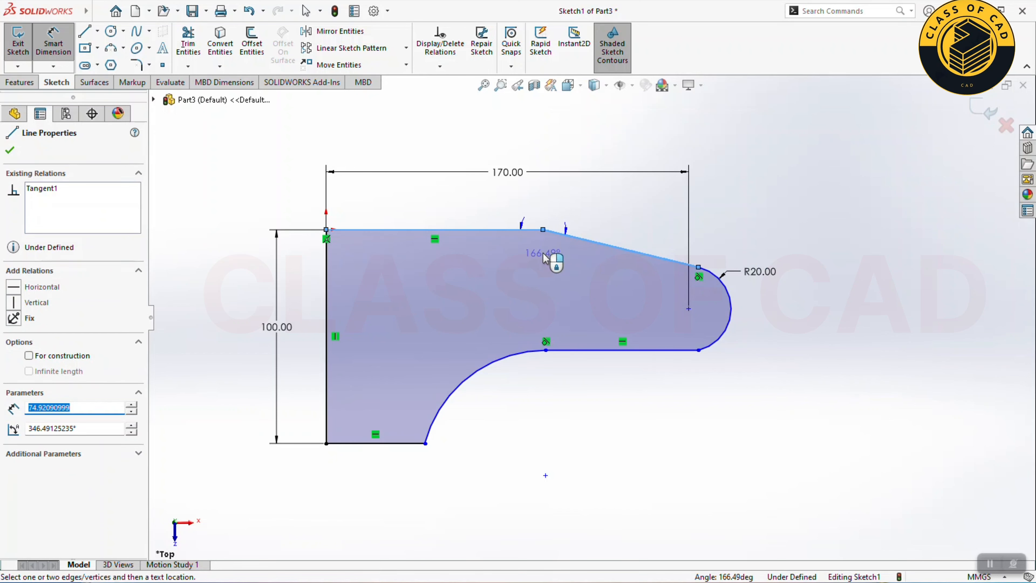
pyautogui.click(545, 256)
pyautogui.write('170')
pyautogui.press('Return')
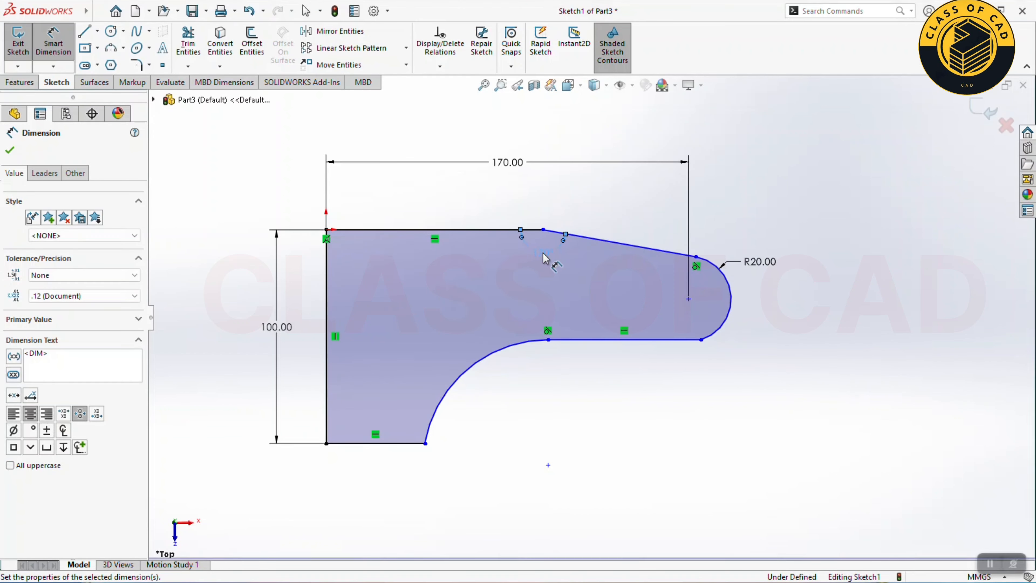
# Step: Set the radius of the concave arc between the arm and the base to 70 mm
pyautogui.click(441, 423)
pyautogui.click(444, 413)
pyautogui.click(502, 410)
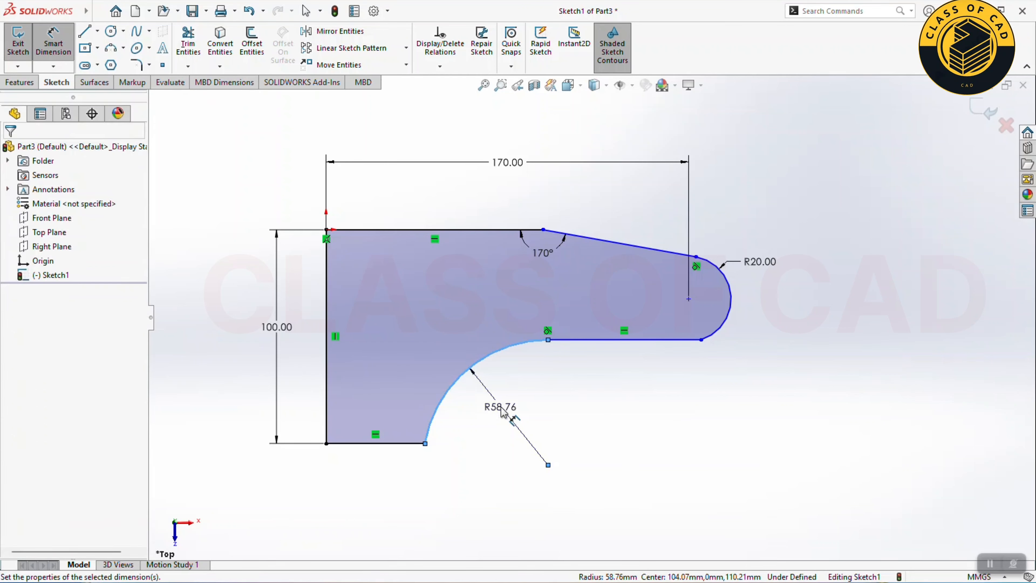
pyautogui.write('70')
pyautogui.press('Return')
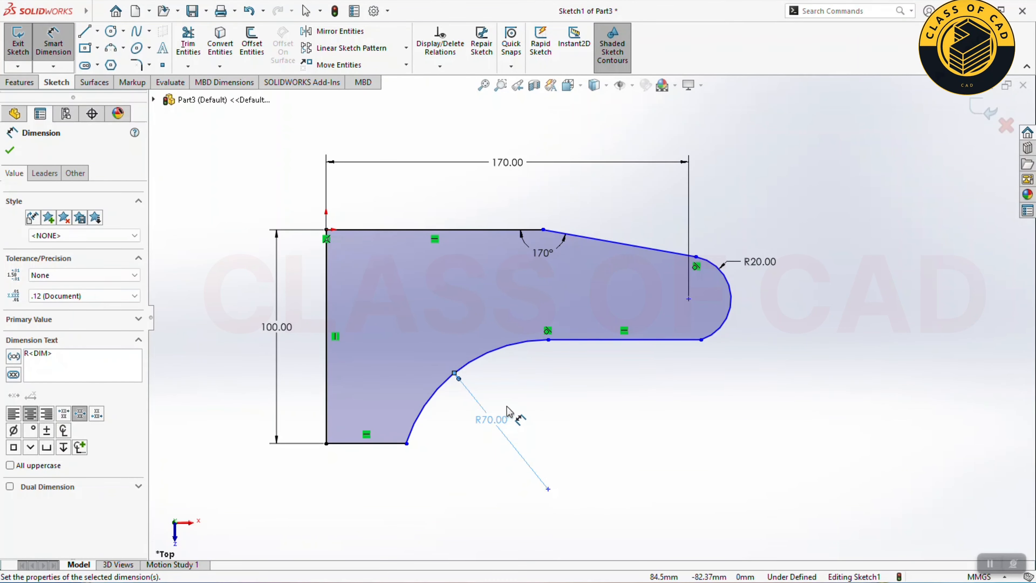
pyautogui.press('Escape')
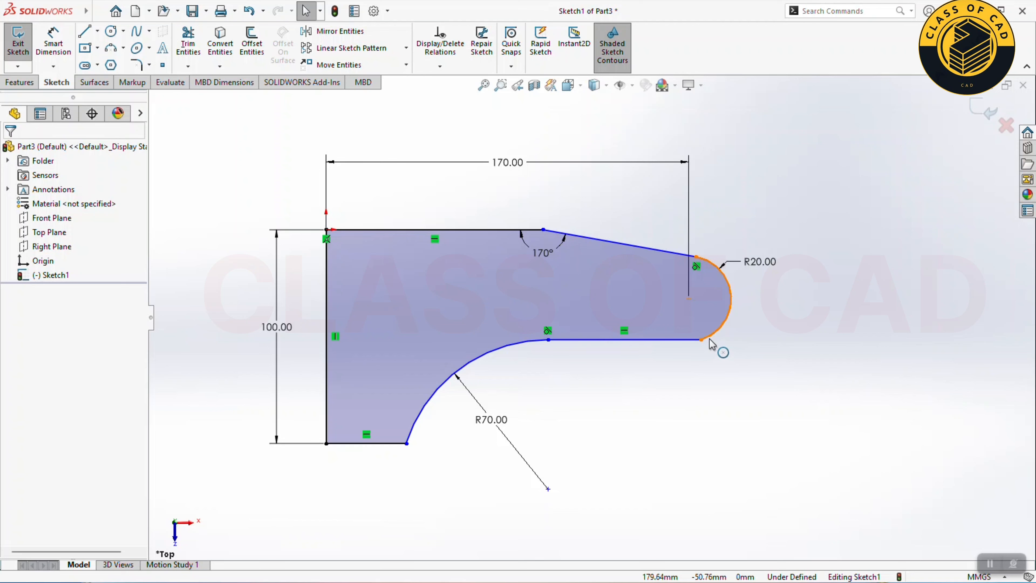
# Step: Add a tangent relation between the rounded end arc and the arm's lower horizontal line
pyautogui.click(711, 344)
pyautogui.keyDown('ctrl'); pyautogui.click(693, 340); pyautogui.keyUp('ctrl')
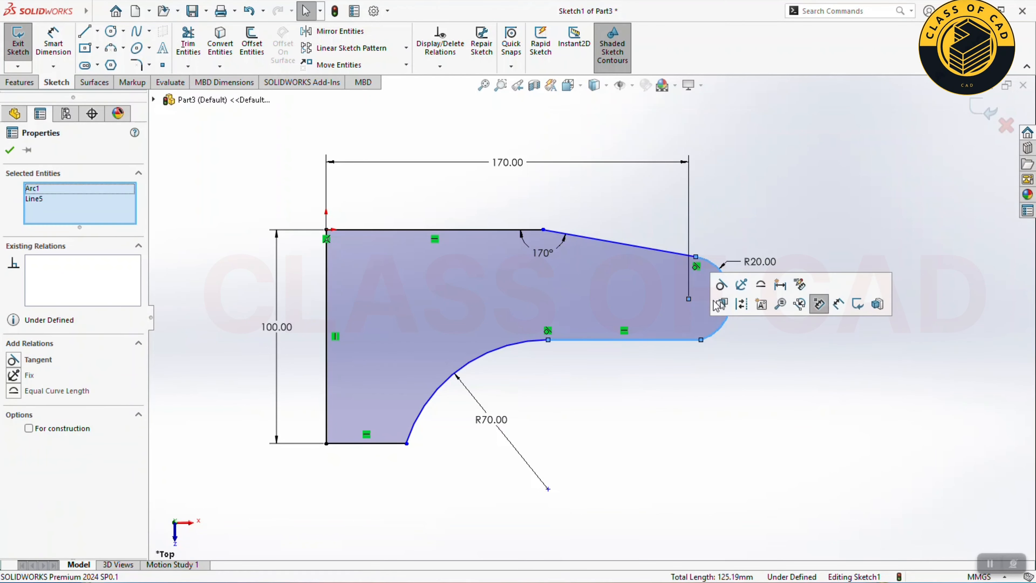
pyautogui.click(721, 284)
pyautogui.click(696, 258)
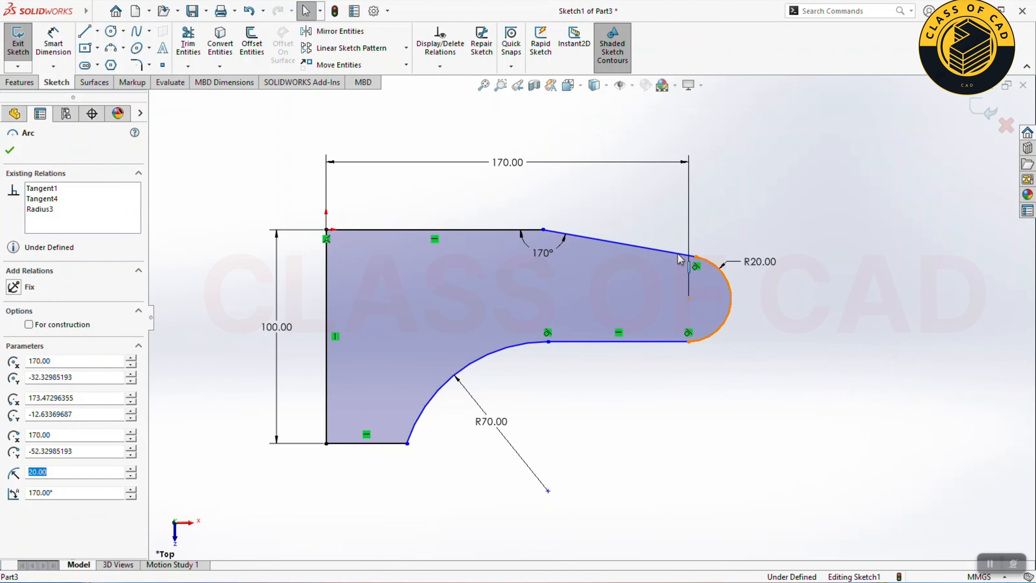
pyautogui.keyDown('ctrl'); pyautogui.click(681, 260); pyautogui.keyUp('ctrl')
pyautogui.click(807, 211)
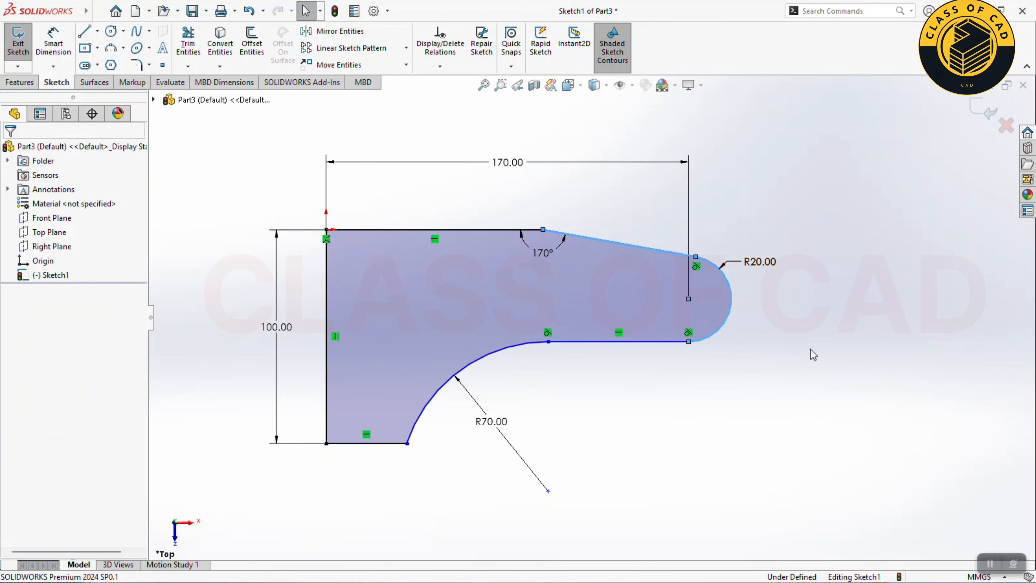
pyautogui.click(812, 354)
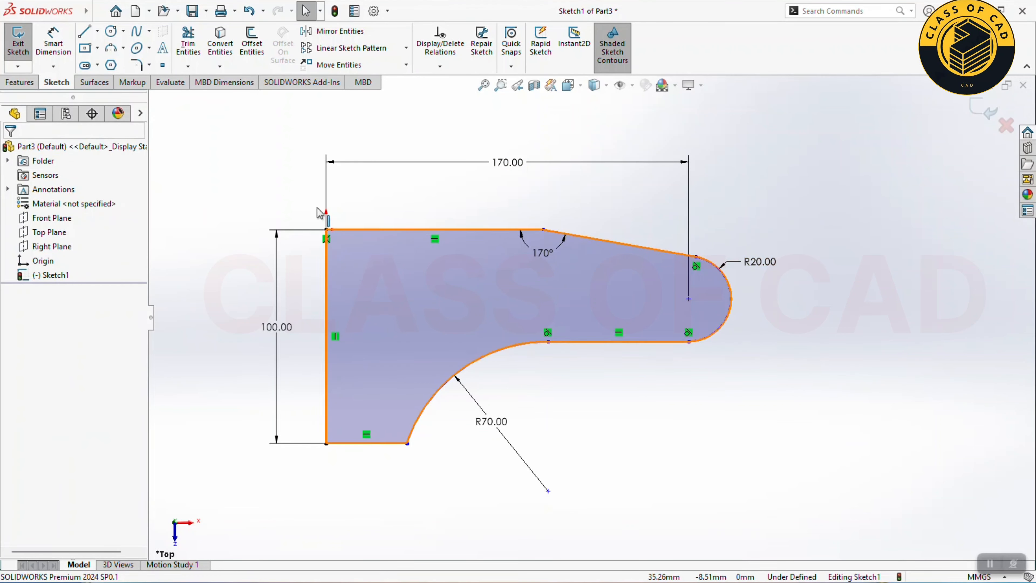
# Step: Dimension the short bottom horizontal line to 35 mm
pyautogui.click(57, 44)
pyautogui.click(350, 448)
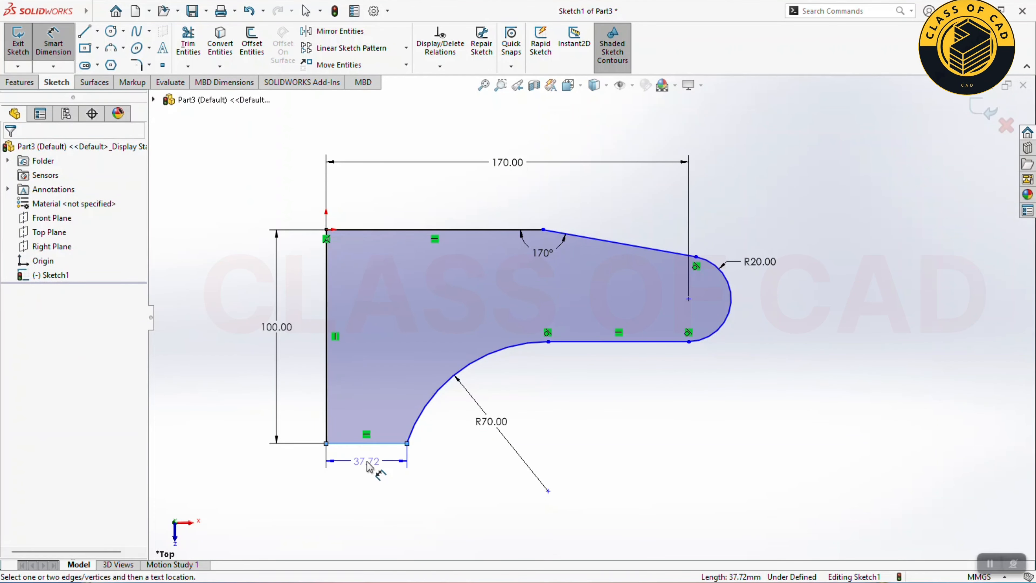
pyautogui.click(367, 464)
pyautogui.write('35')
pyautogui.press('Return')
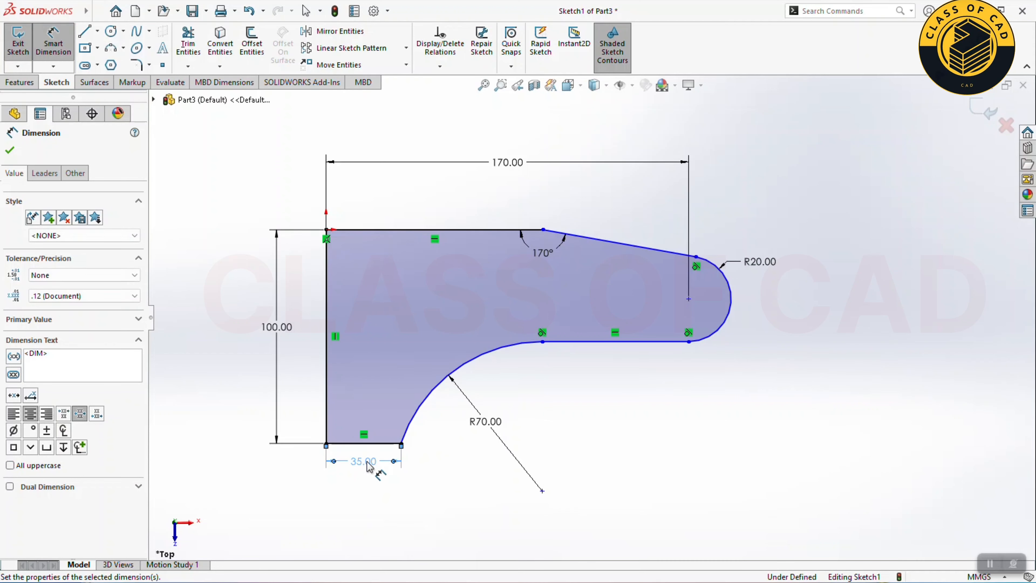
pyautogui.keyDown('ctrl'); pyautogui.moveTo(434, 450); pyautogui.dragTo(447, 412, button='middle'); pyautogui.keyUp('ctrl')
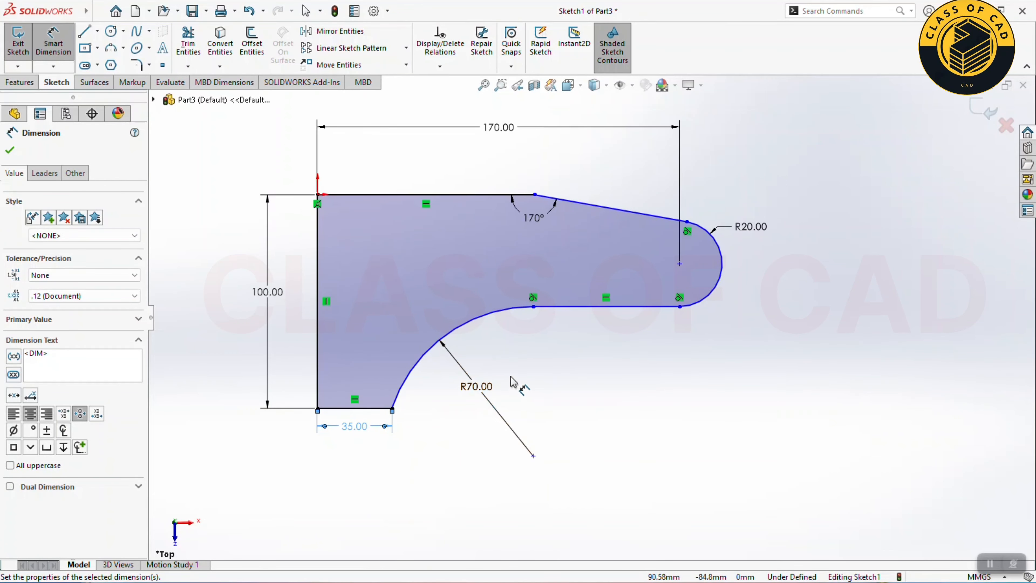
pyautogui.press('Escape')
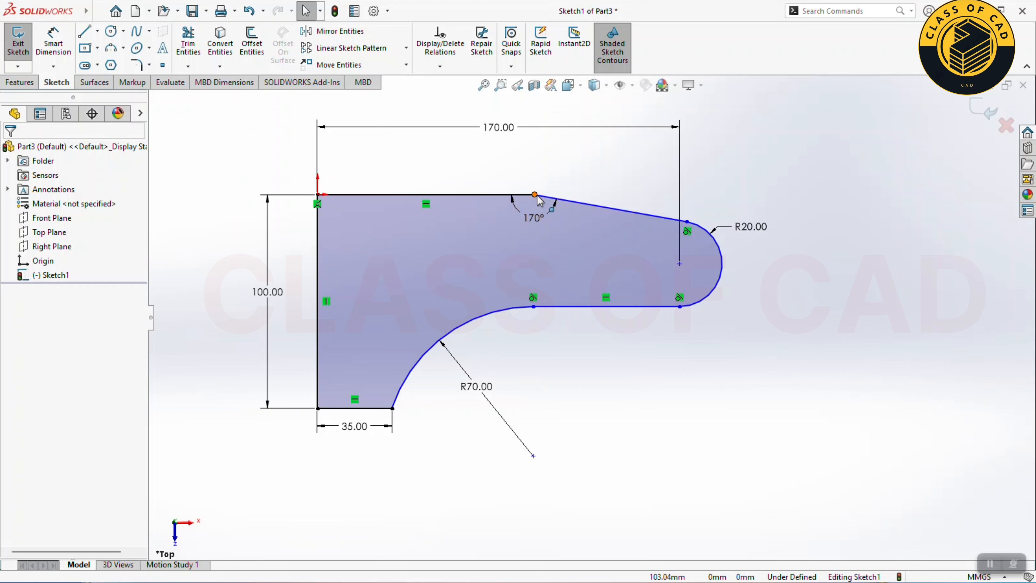
# Step: Add a vertical relation between the 170° corner point and the point where the concave arc meets the arm's lower line
pyautogui.click(535, 195)
pyautogui.keyDown('ctrl'); pyautogui.click(533, 308); pyautogui.keyUp('ctrl')
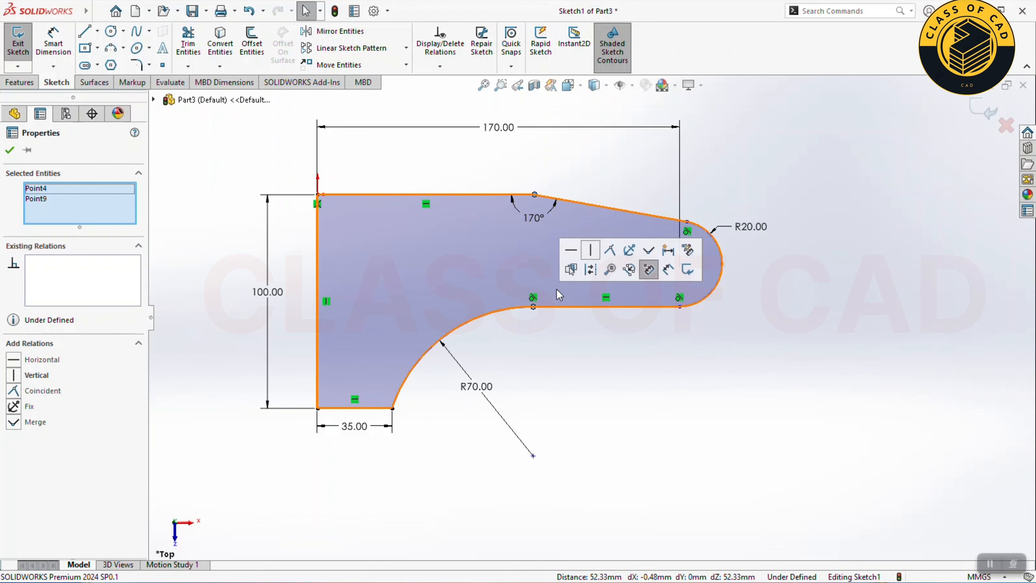
pyautogui.click(648, 269)
pyautogui.click(613, 385)
pyautogui.scroll(1, 614, 386)
pyautogui.keyDown('ctrl'); pyautogui.moveTo(612, 381); pyautogui.dragTo(630, 383, button='middle'); pyautogui.keyUp('ctrl')
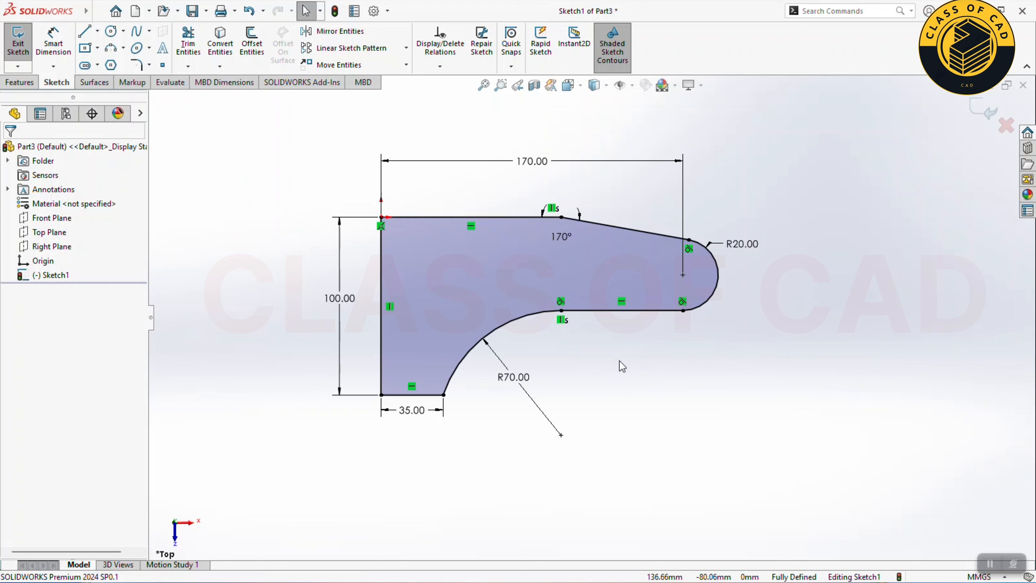
# Step: Extrude the arm profile 12 mm with the Mid Plane end condition
pyautogui.click(30, 83)
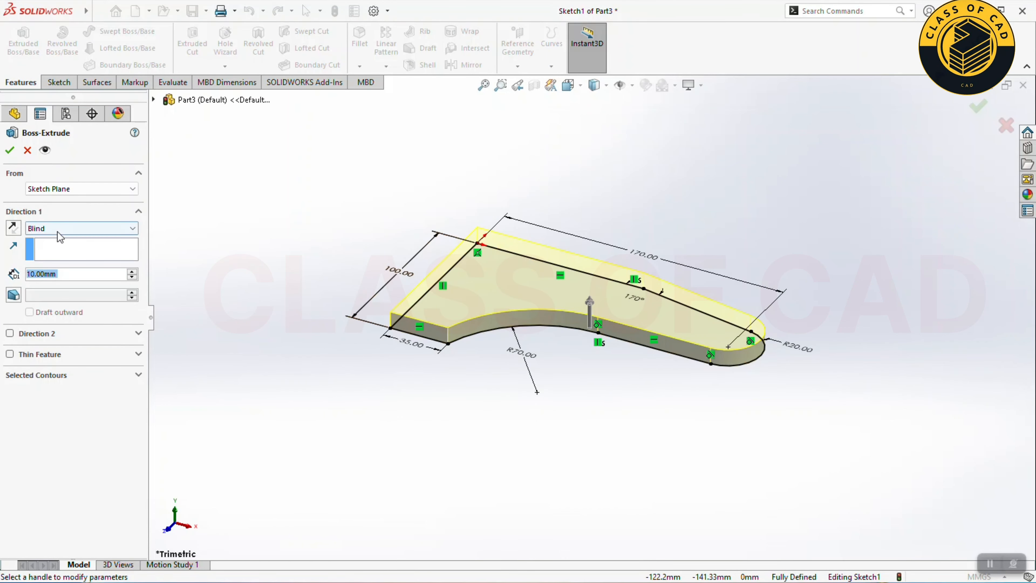
pyautogui.click(60, 228)
pyautogui.click(61, 285)
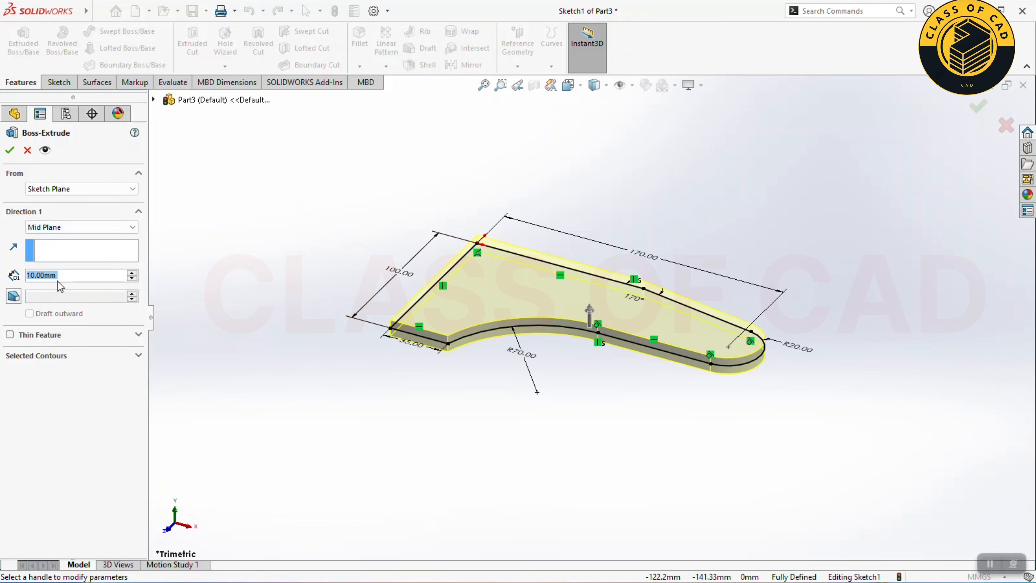
pyautogui.write('12')
pyautogui.press('Return')
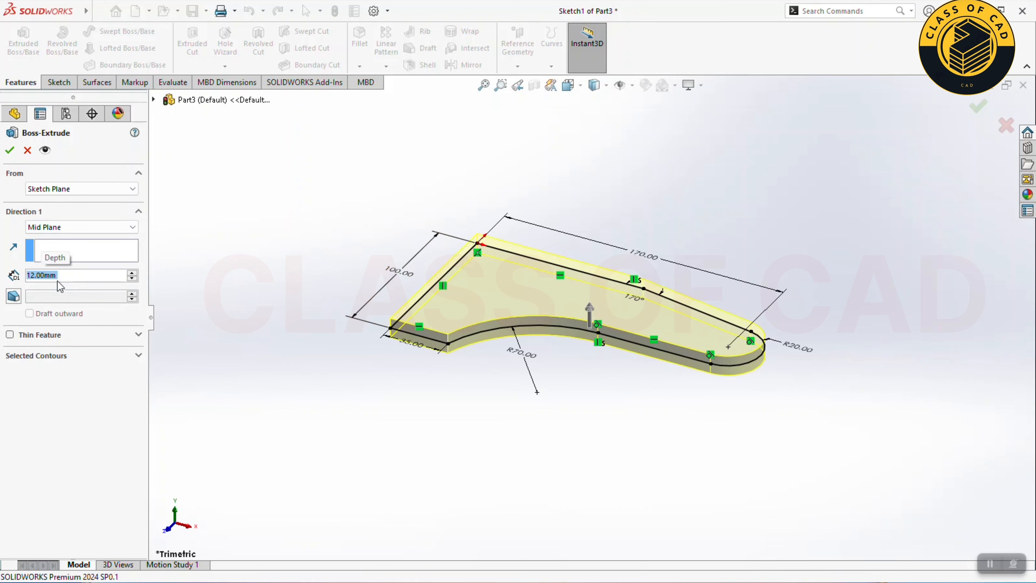
pyautogui.click(477, 448)
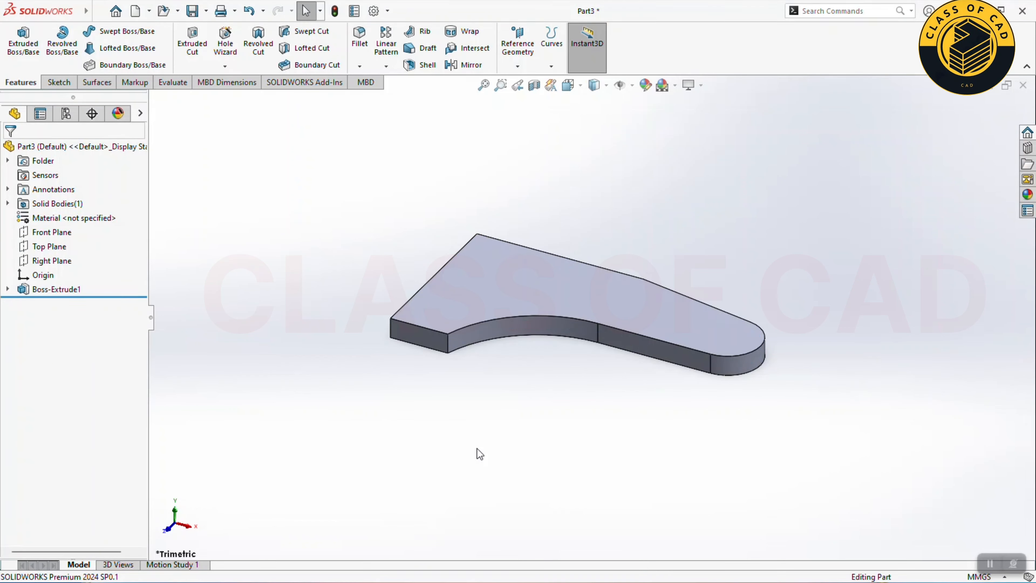
pyautogui.click(447, 308)
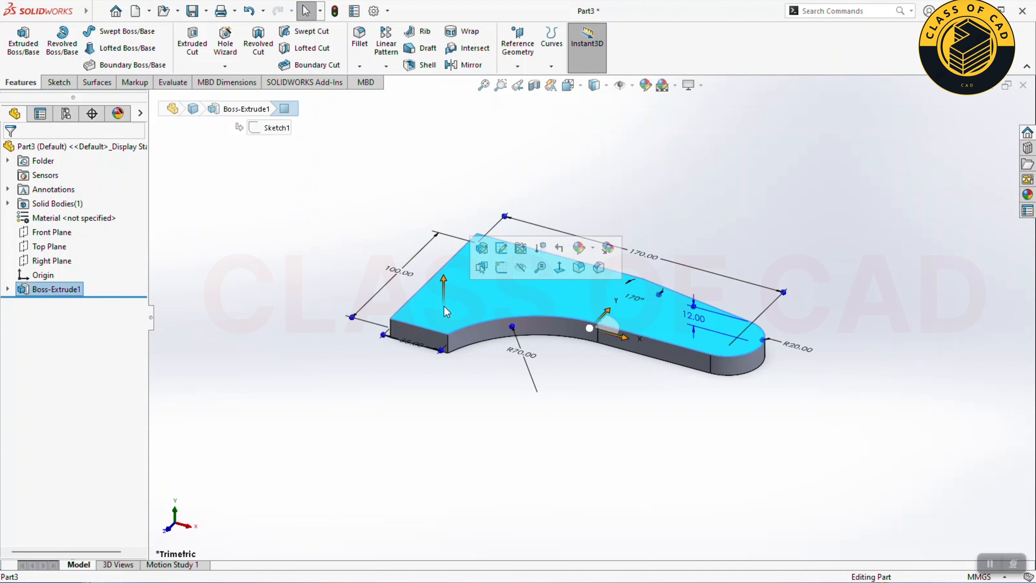
pyautogui.click(473, 399)
pyautogui.scroll(-1, 448, 345)
pyautogui.moveTo(451, 346)
pyautogui.mouseDown(button='middle')
pyautogui.moveTo(463, 298)
pyautogui.moveTo(457, 327)
pyautogui.mouseUp(button='middle')
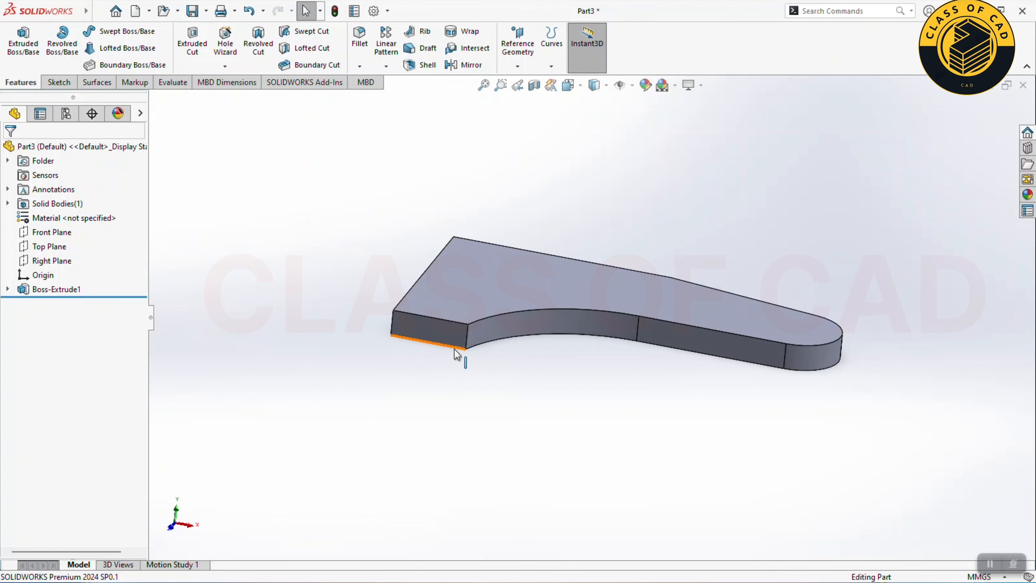
# Step: On the Top Plane, sketch a circle centred on the midpoint of the short 35 mm edge and passing through that edge's end
pyautogui.click(59, 246)
pyautogui.click(53, 225)
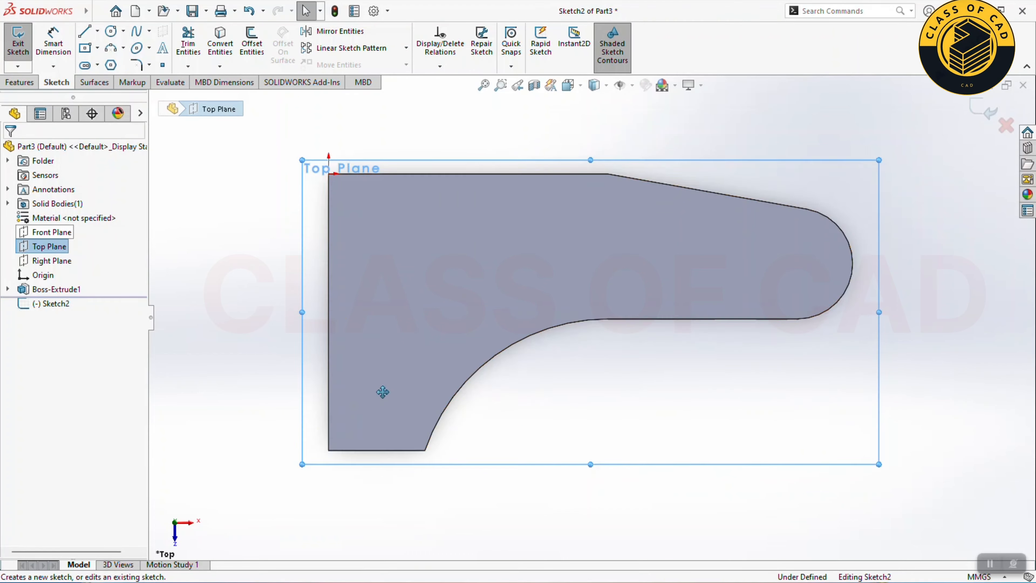
pyautogui.click(111, 32)
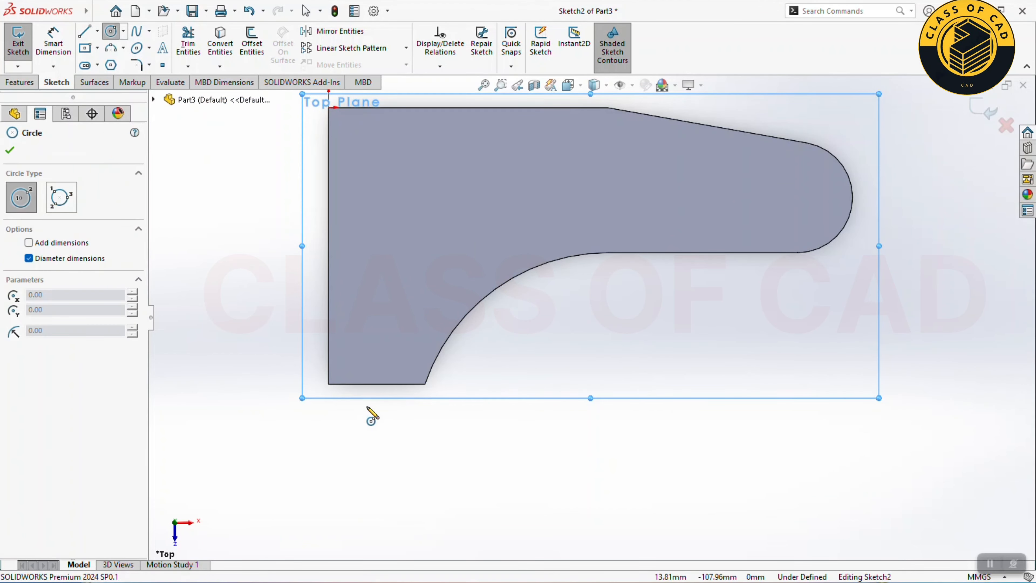
pyautogui.click(376, 384)
pyautogui.click(329, 384)
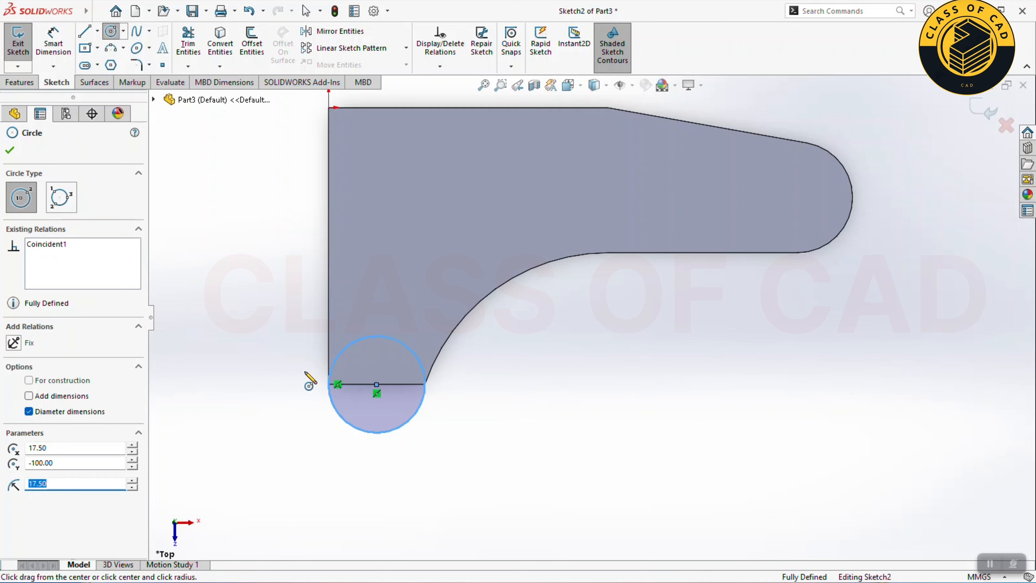
pyautogui.rightClick(271, 341)
pyautogui.click(285, 342)
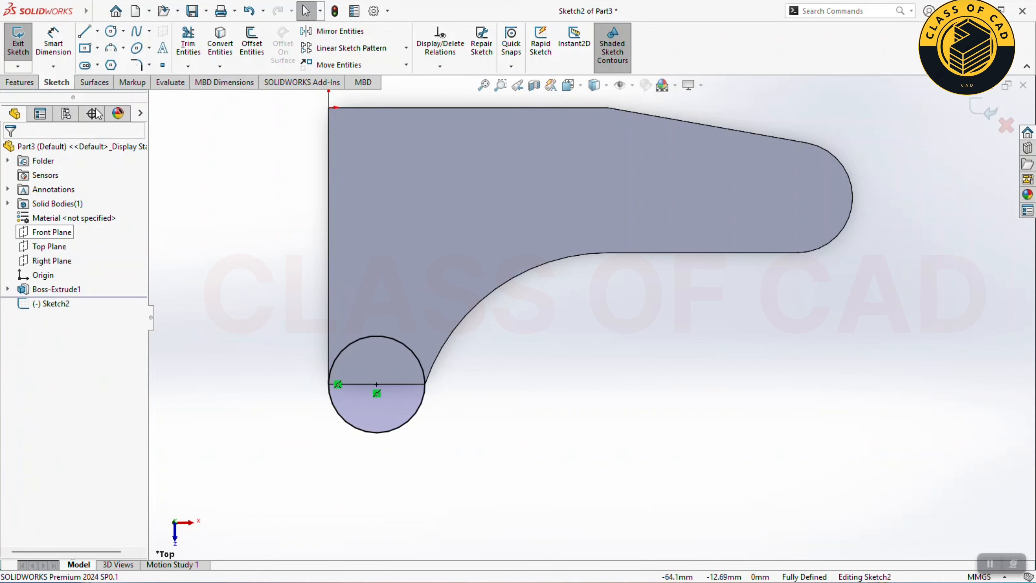
# Step: Extrude the circle as a merged boss with Blind depths of 15 mm upward and 8 mm in the second direction
pyautogui.click(19, 83)
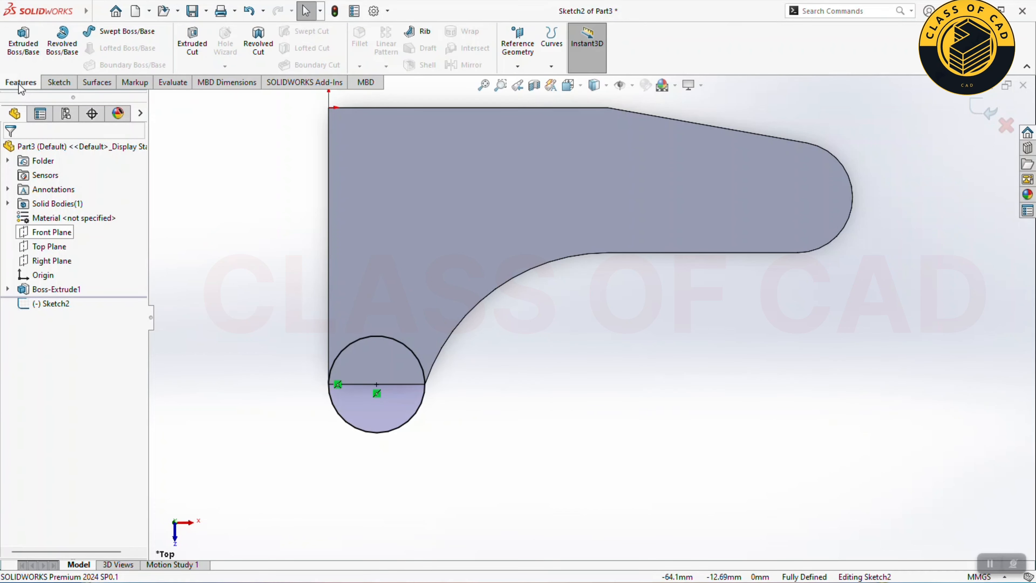
pyautogui.click(23, 39)
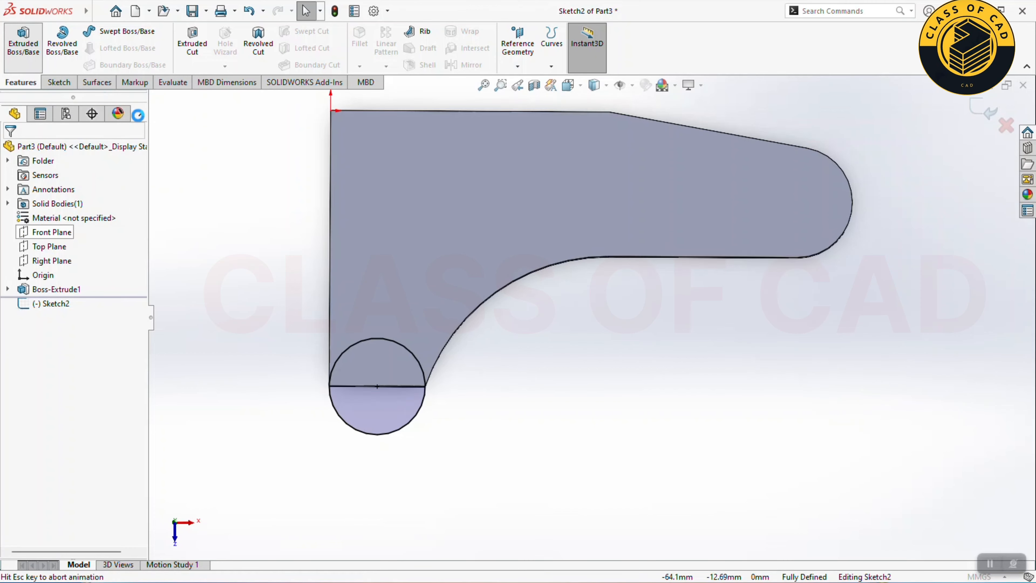
pyautogui.moveTo(419, 374); pyautogui.dragTo(401, 374, button='middle')
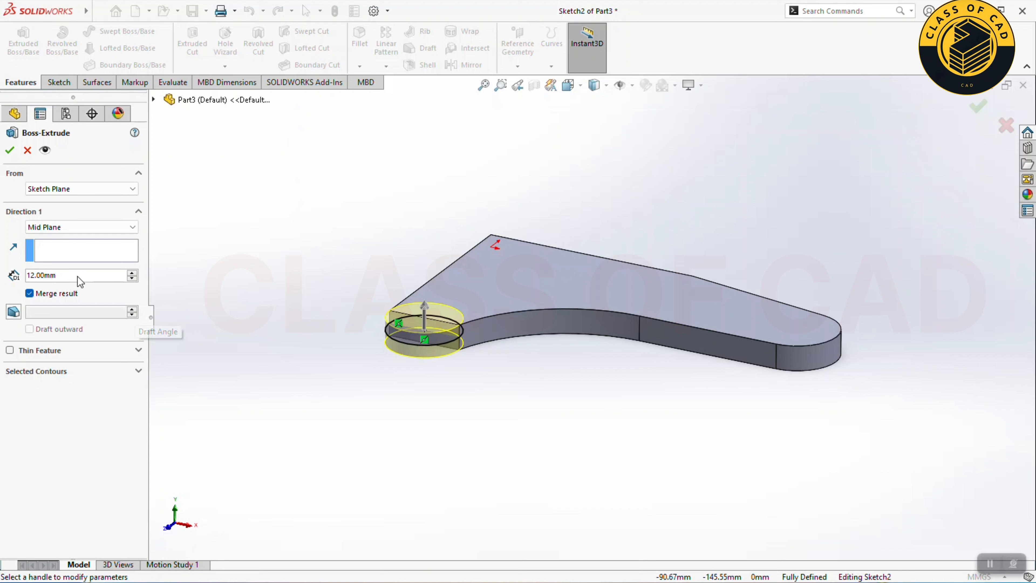
pyautogui.click(58, 229)
pyautogui.click(56, 238)
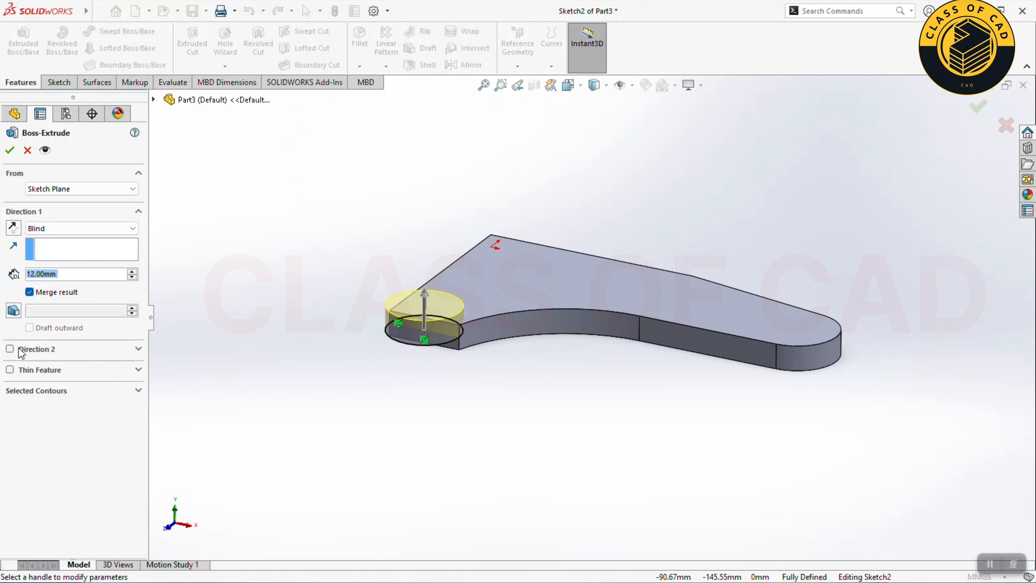
pyautogui.click(10, 349)
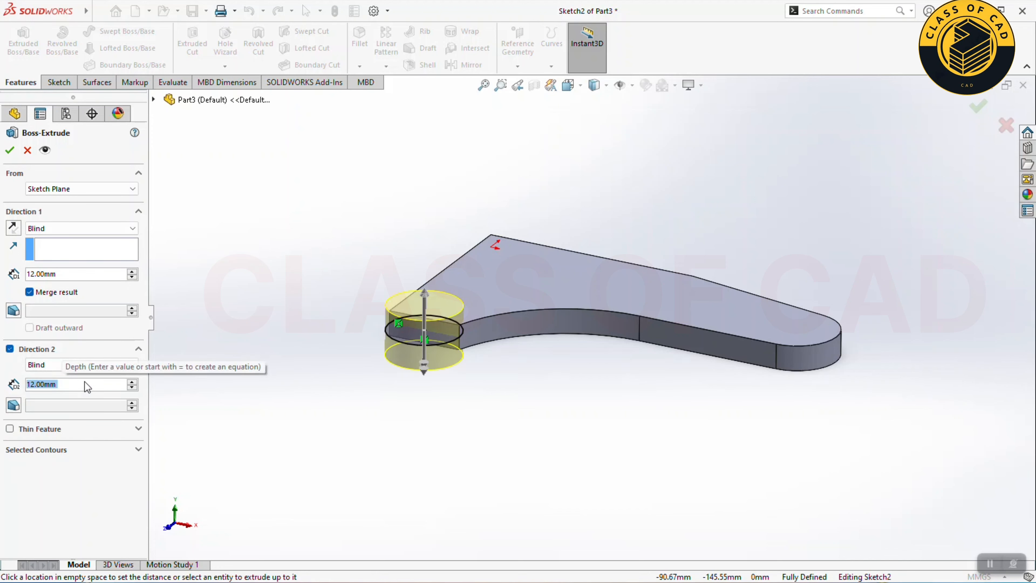
pyautogui.write('6')
pyautogui.press('Return')
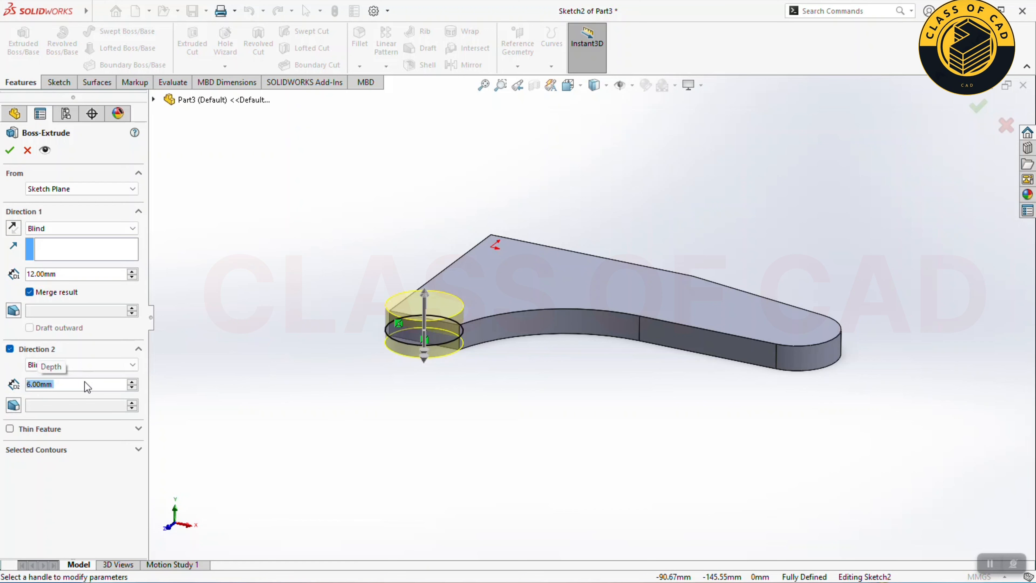
pyautogui.moveTo(516, 414); pyautogui.dragTo(494, 348, button='middle')
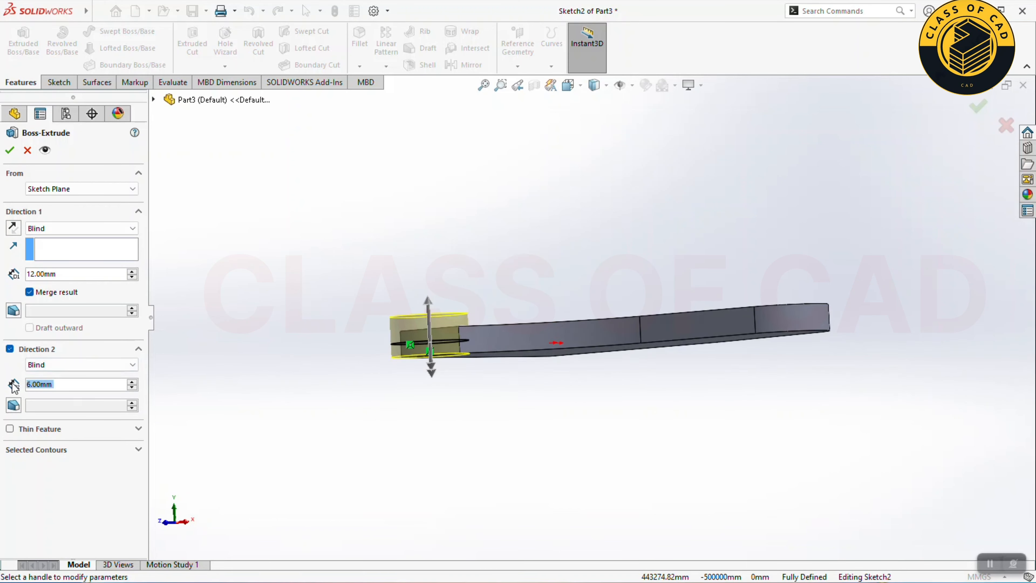
pyautogui.write('8')
pyautogui.press('Return')
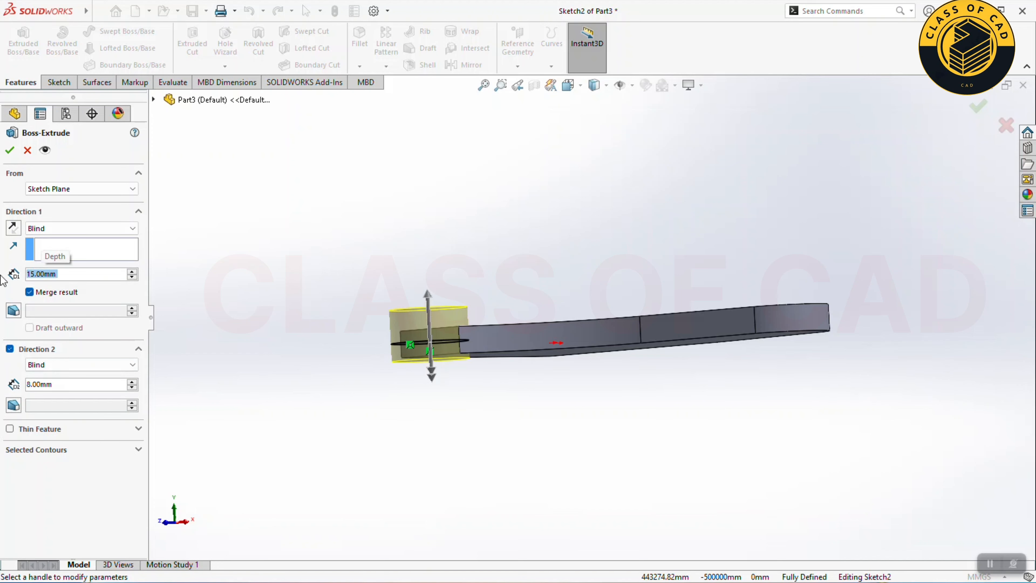
pyautogui.press('Return')
# Step: On the cylindrical boss's top face, sketch a concentric circle about 16 mm in diameter
pyautogui.moveTo(445, 405); pyautogui.dragTo(463, 378, button='middle')
pyautogui.click(462, 377)
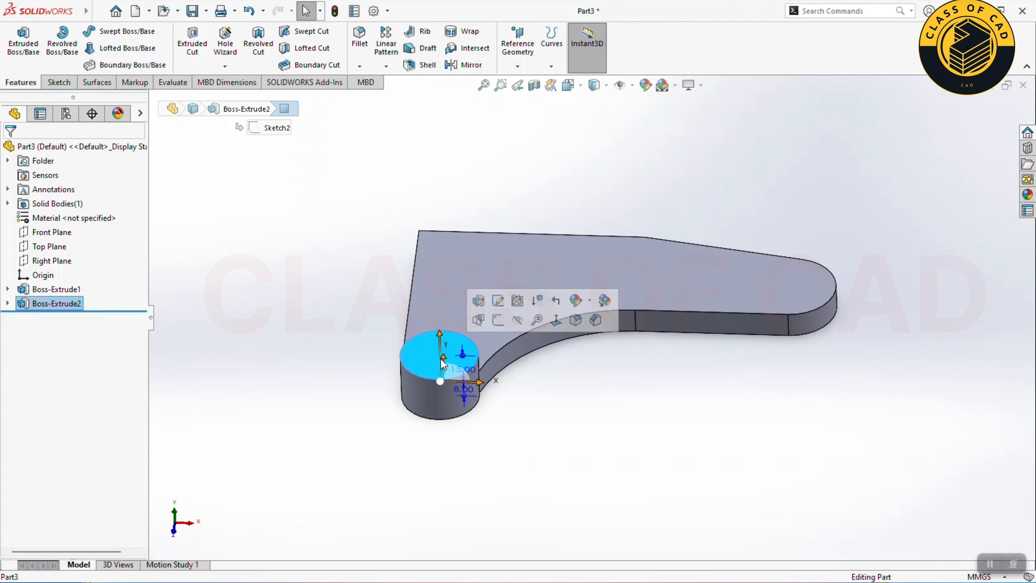
pyautogui.click(503, 322)
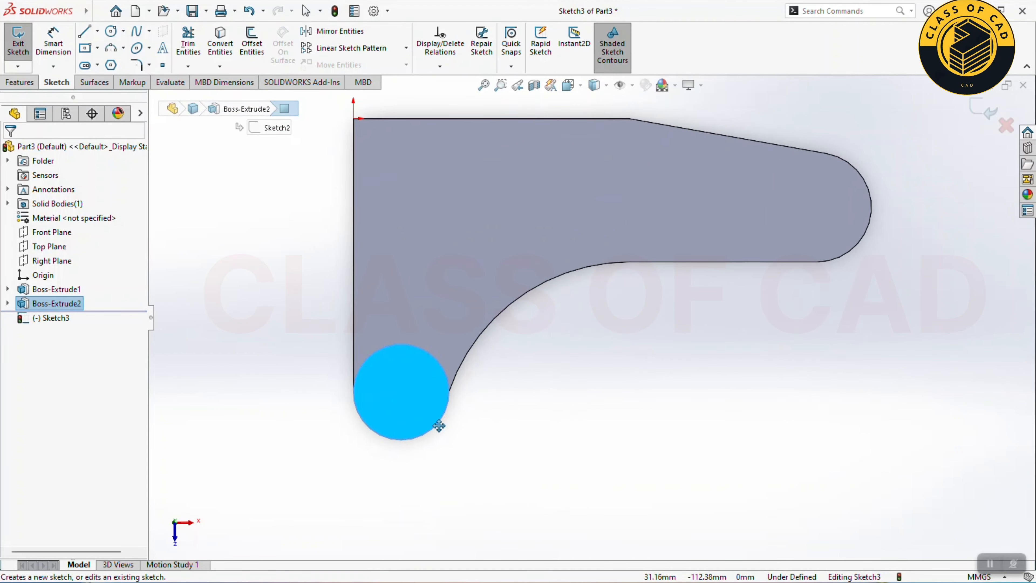
pyautogui.click(111, 35)
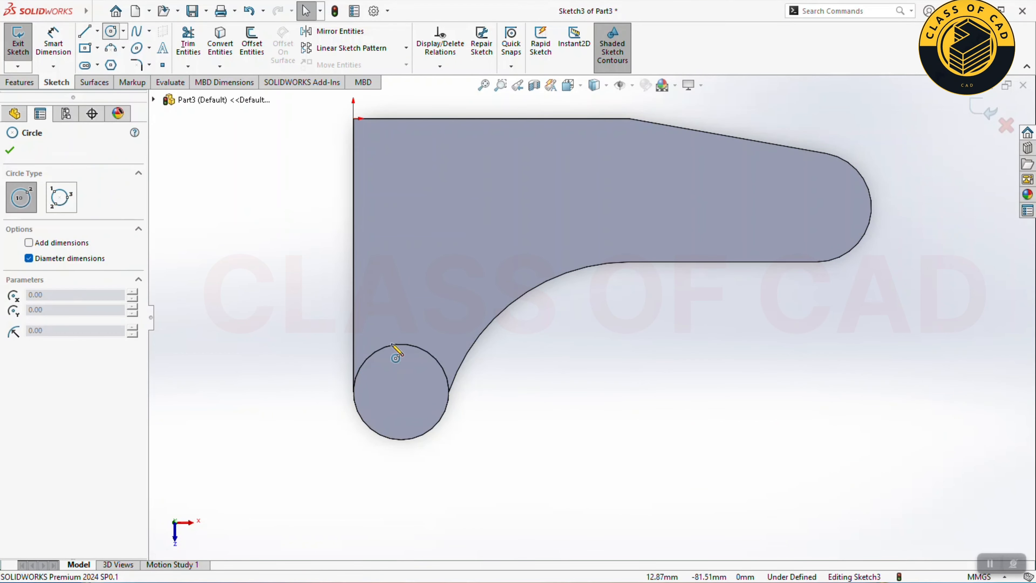
pyautogui.click(400, 392)
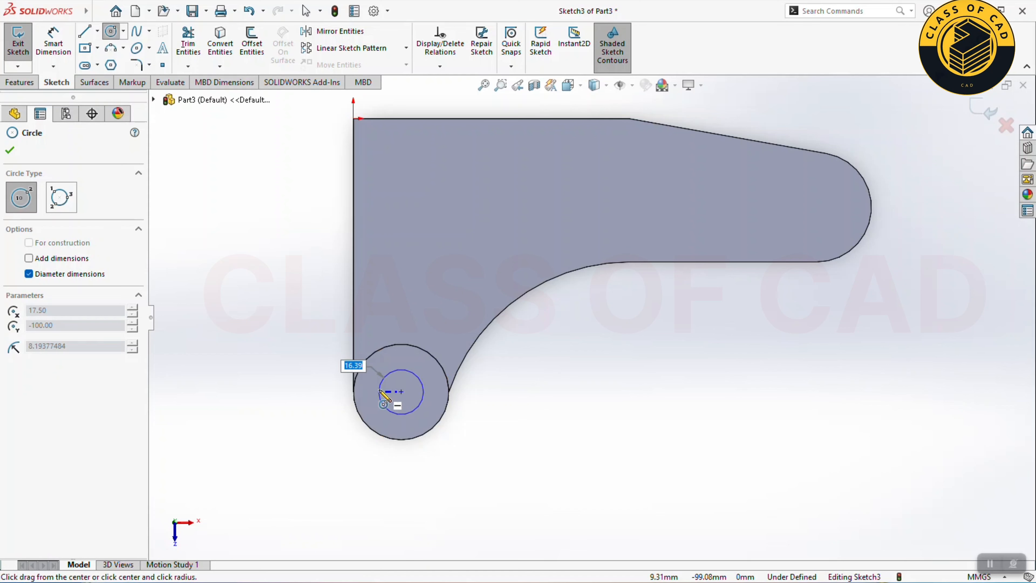
pyautogui.click(383, 394)
# Step: Dimension the concentric circle's diameter to 15 mm
pyautogui.press('d')
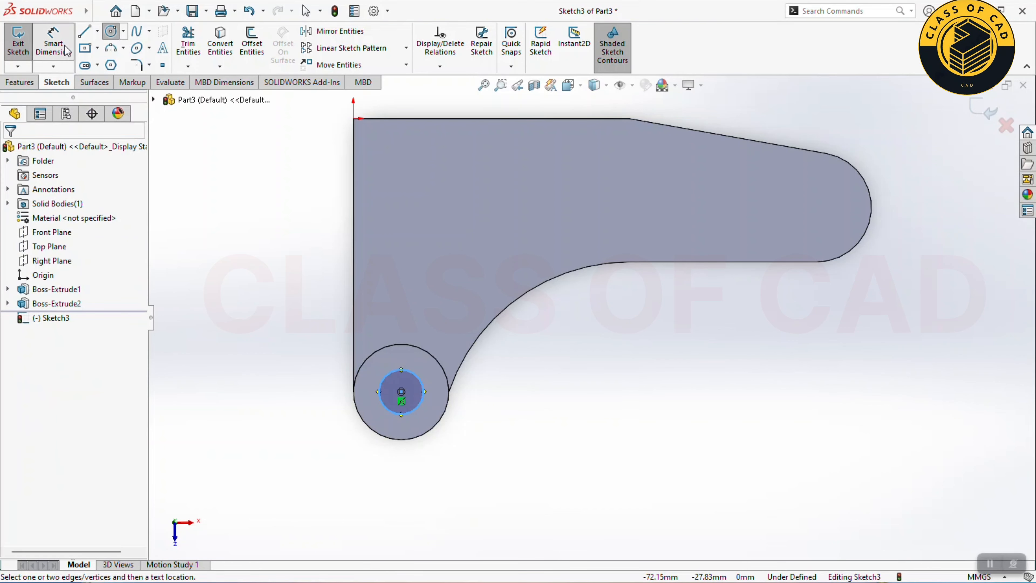
pyautogui.click(381, 390)
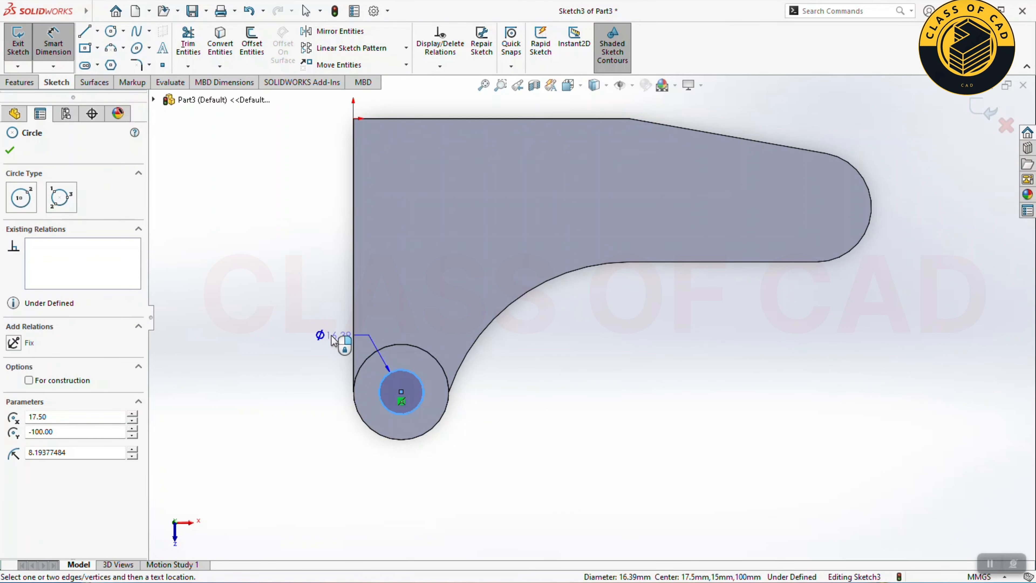
pyautogui.click(417, 360)
pyautogui.write('15')
pyautogui.press('Return')
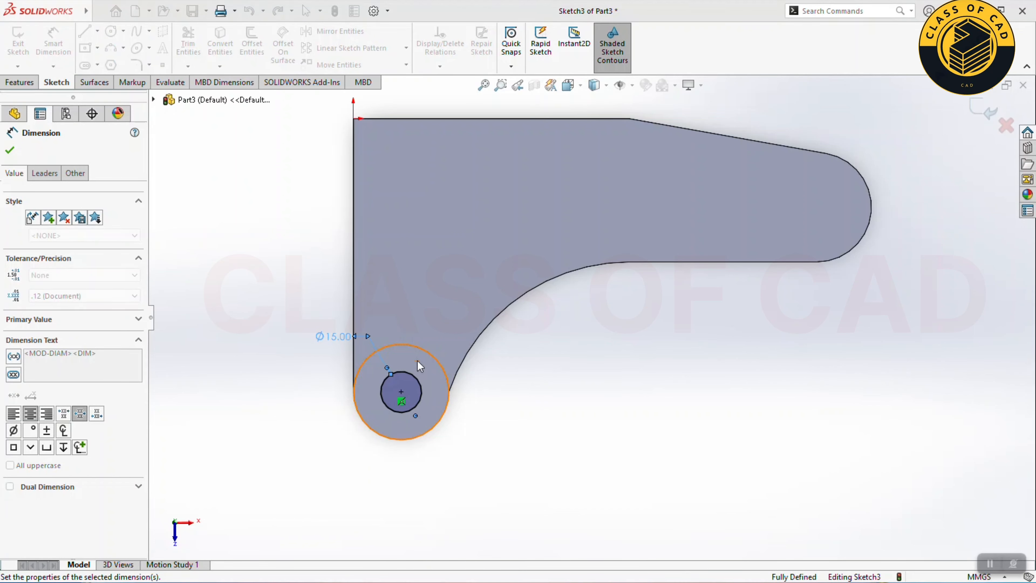
pyautogui.press('Escape')
# Step: Cut the 15 mm circle through the boss with an Extruded Cut set to Through All
pyautogui.click(32, 83)
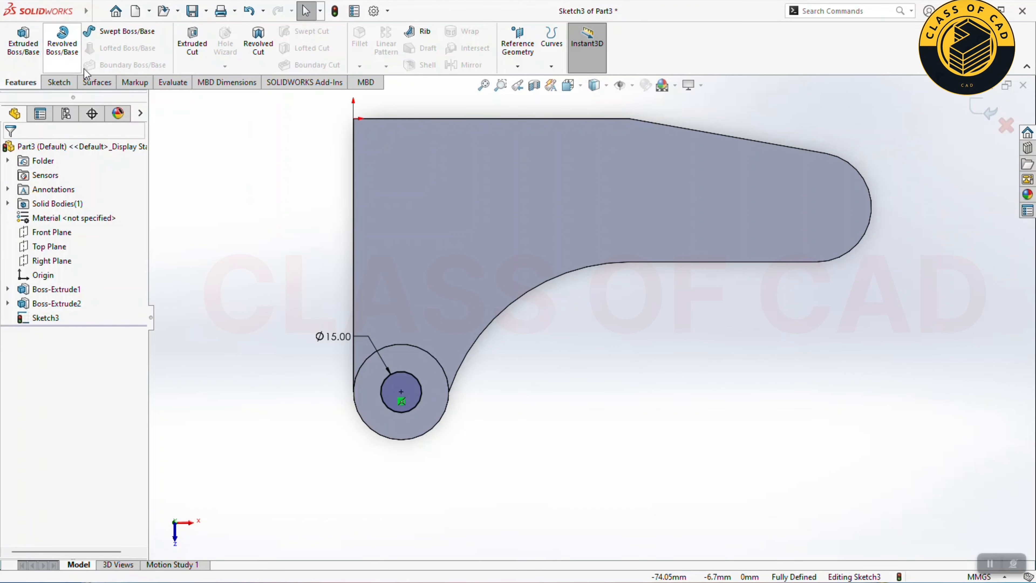
pyautogui.click(192, 47)
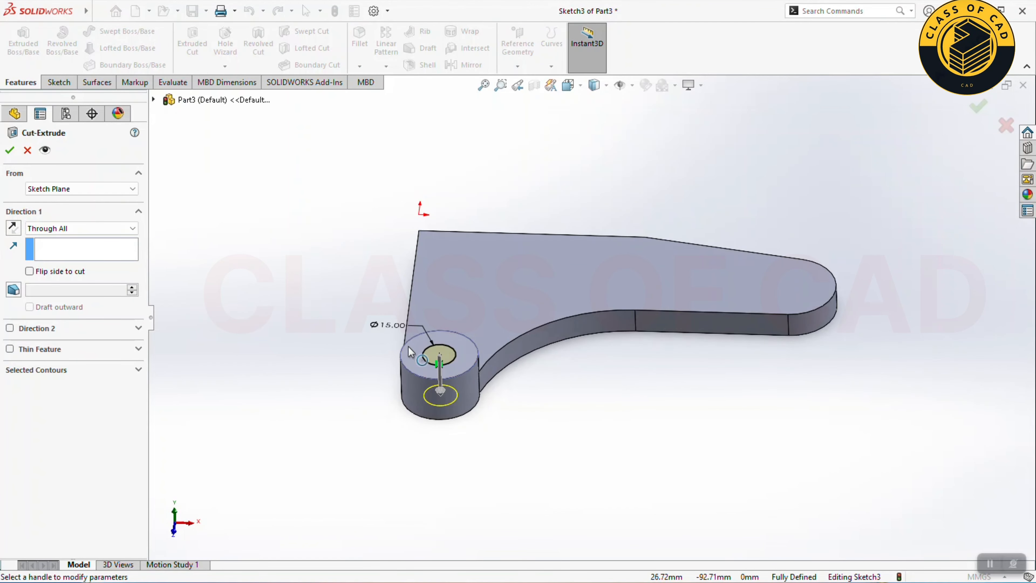
pyautogui.click(64, 229)
pyautogui.click(63, 251)
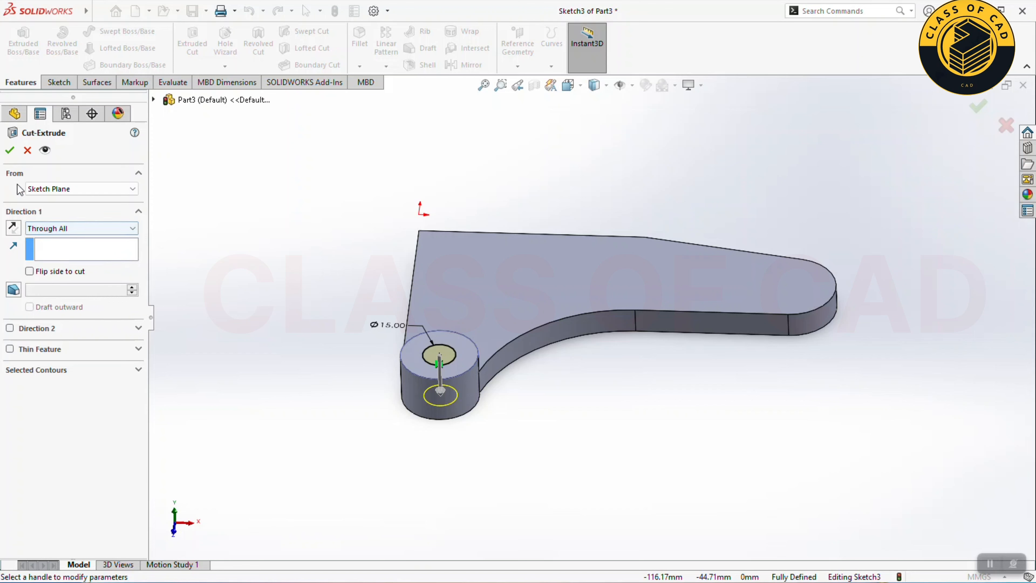
pyautogui.click(10, 151)
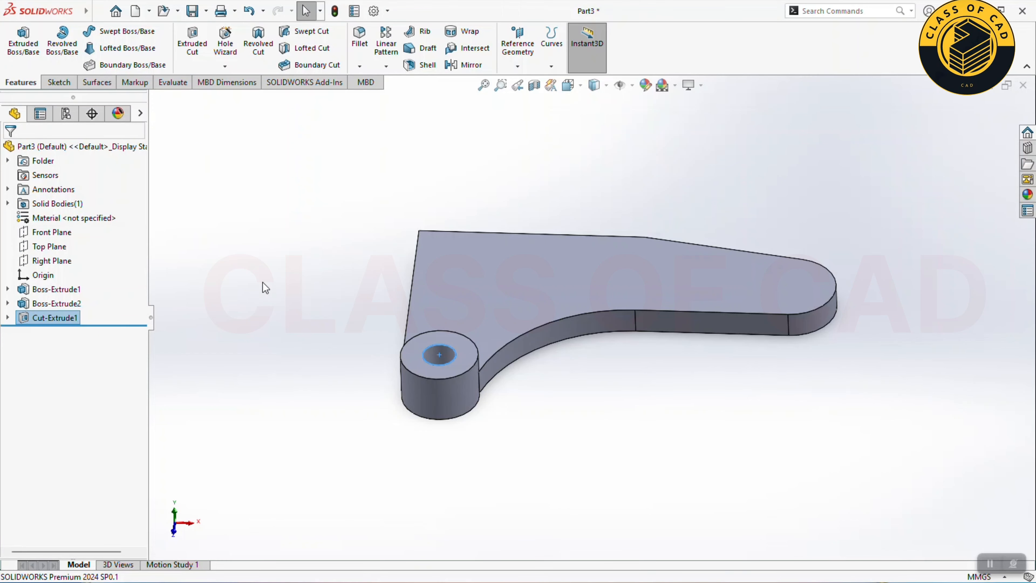
pyautogui.click(263, 282)
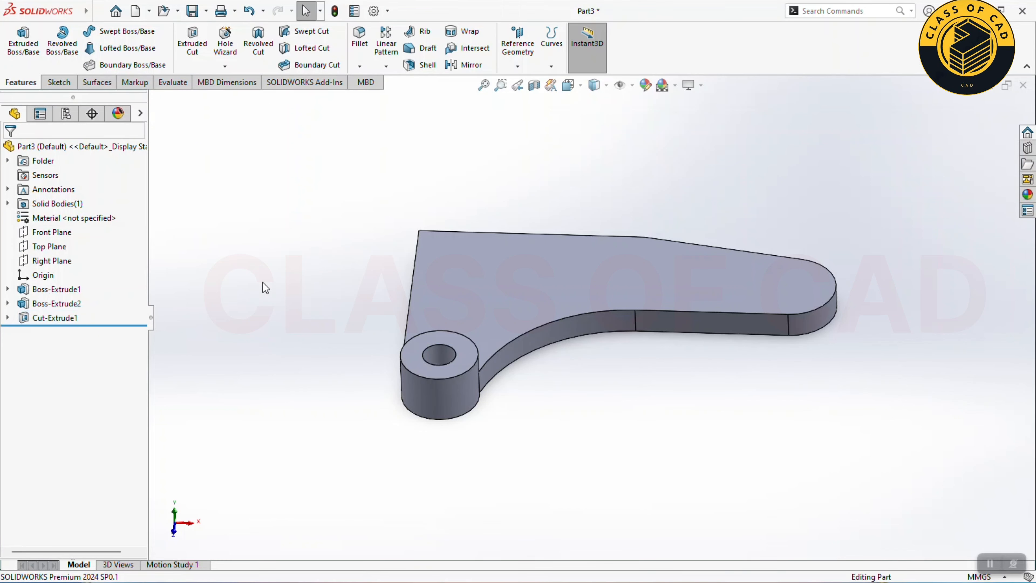
# Step: Fillet the short edge at the bend in the arm's long outer side with a 100 mm radius
pyautogui.moveTo(353, 362); pyautogui.dragTo(347, 359, button='middle')
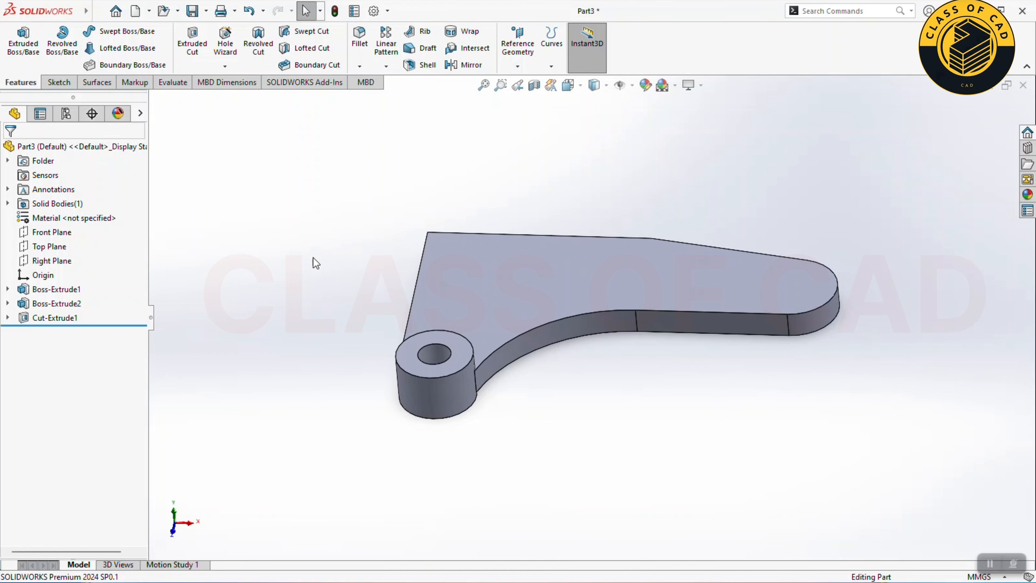
pyautogui.moveTo(318, 273); pyautogui.dragTo(476, 503, button='middle')
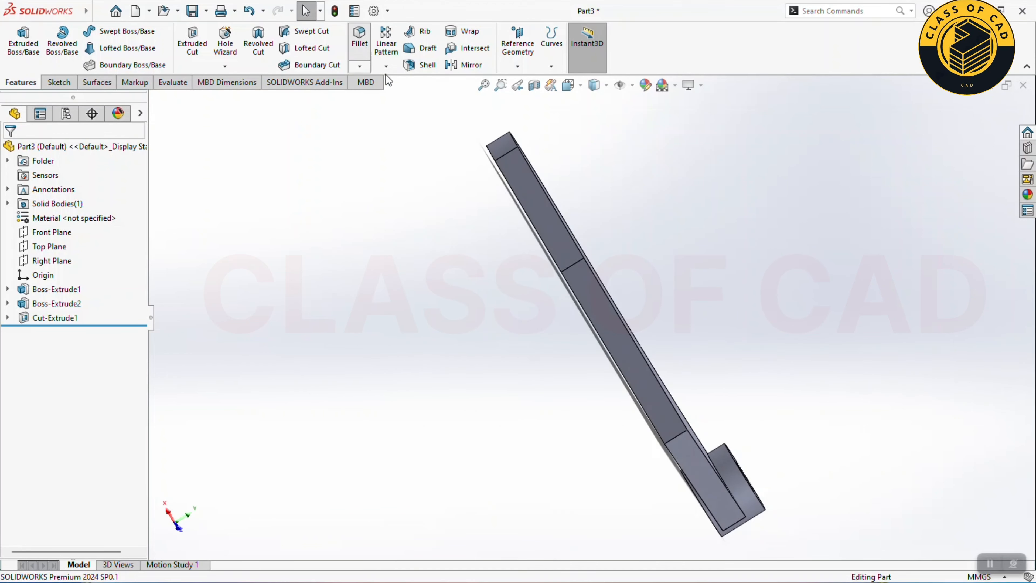
pyautogui.moveTo(550, 249); pyautogui.dragTo(526, 317, button='middle')
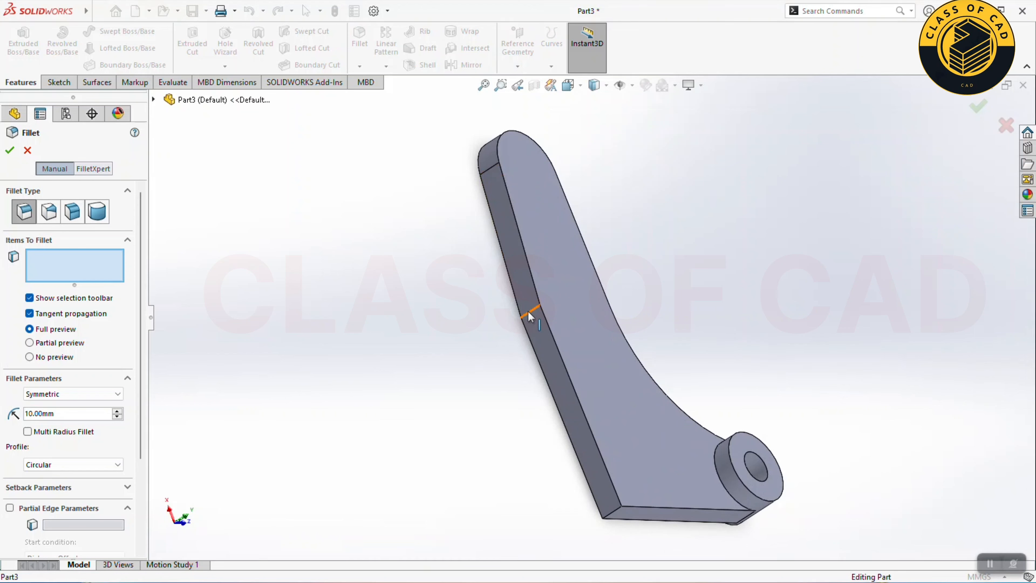
pyautogui.click(529, 311)
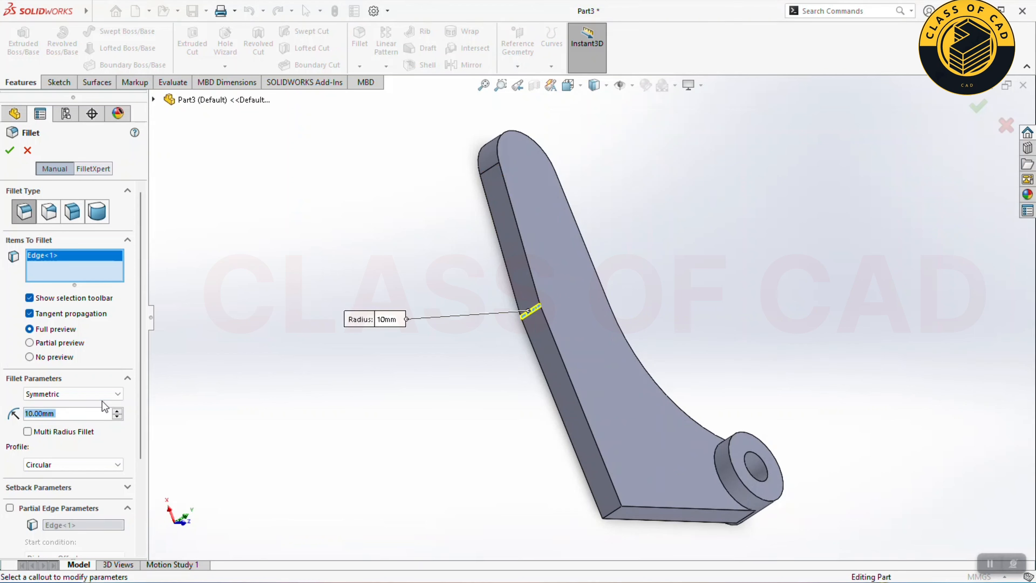
pyautogui.write('100')
pyautogui.press('Return')
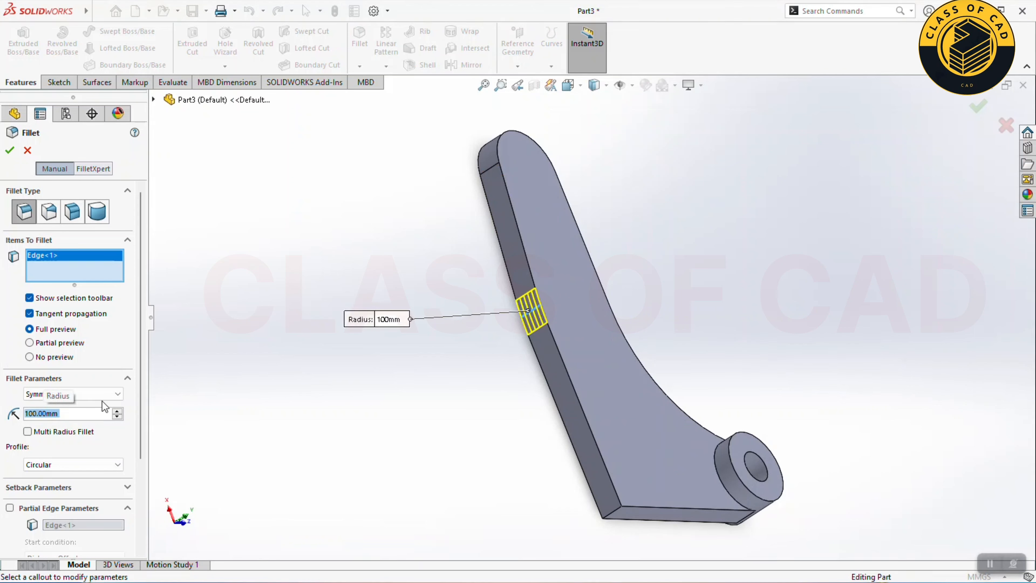
pyautogui.moveTo(420, 365); pyautogui.dragTo(297, 380, button='middle')
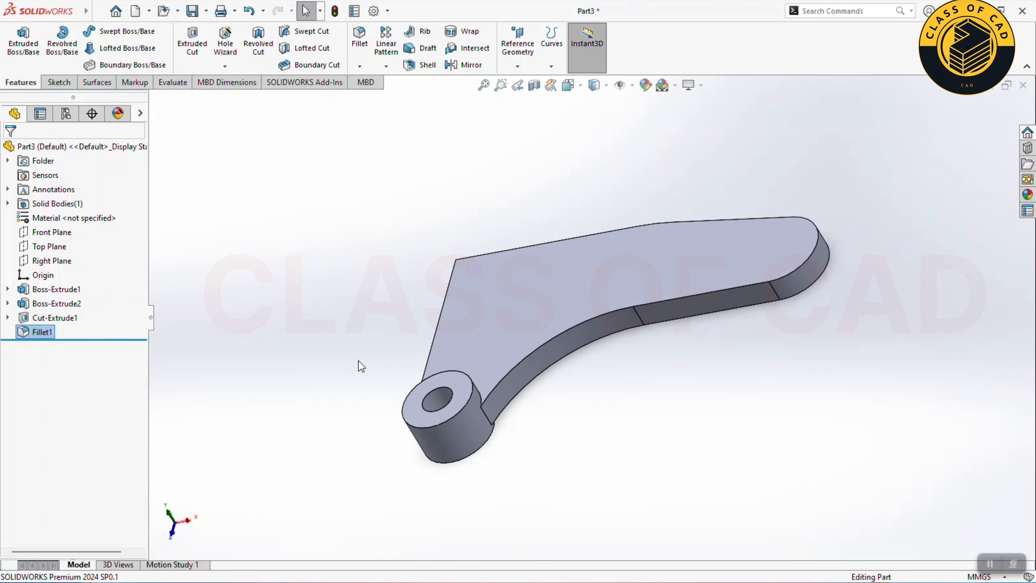
# Step: Fillet the plate's sharp outer corner edge with a 15 mm radius
pyautogui.press('Return')
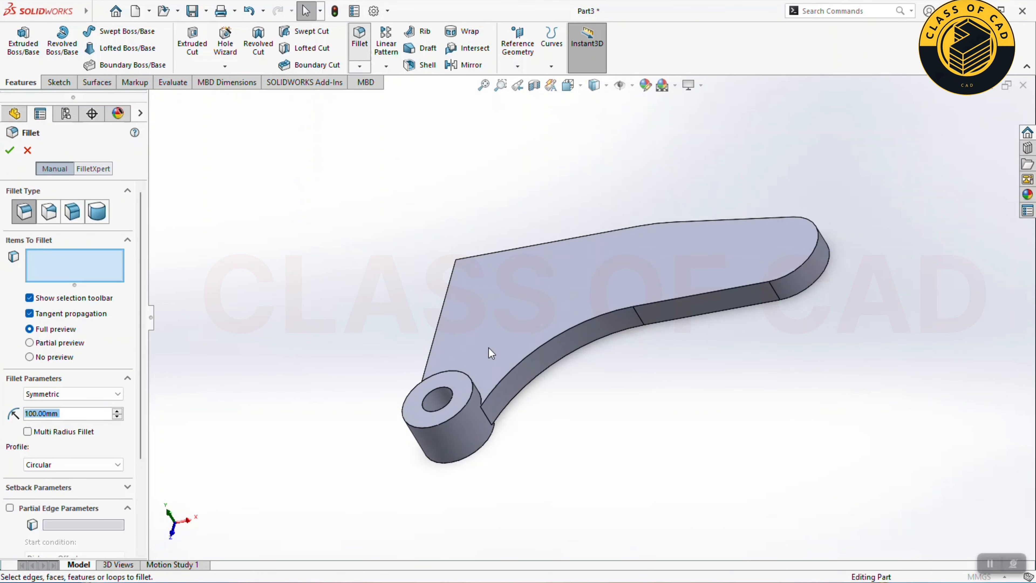
pyautogui.moveTo(491, 352); pyautogui.dragTo(479, 342, button='middle')
pyautogui.click(399, 298)
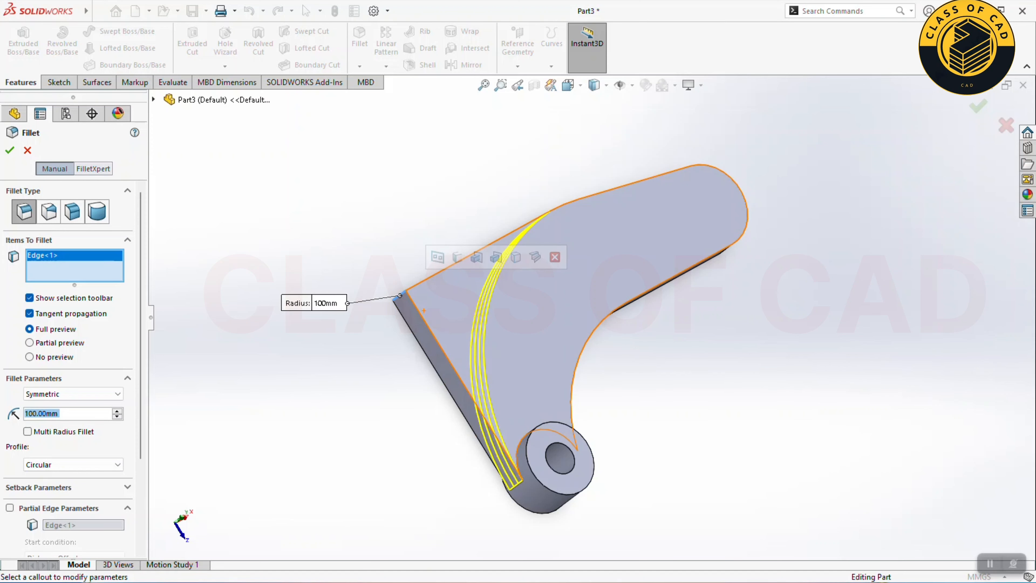
pyautogui.write('10')
pyautogui.press('Return')
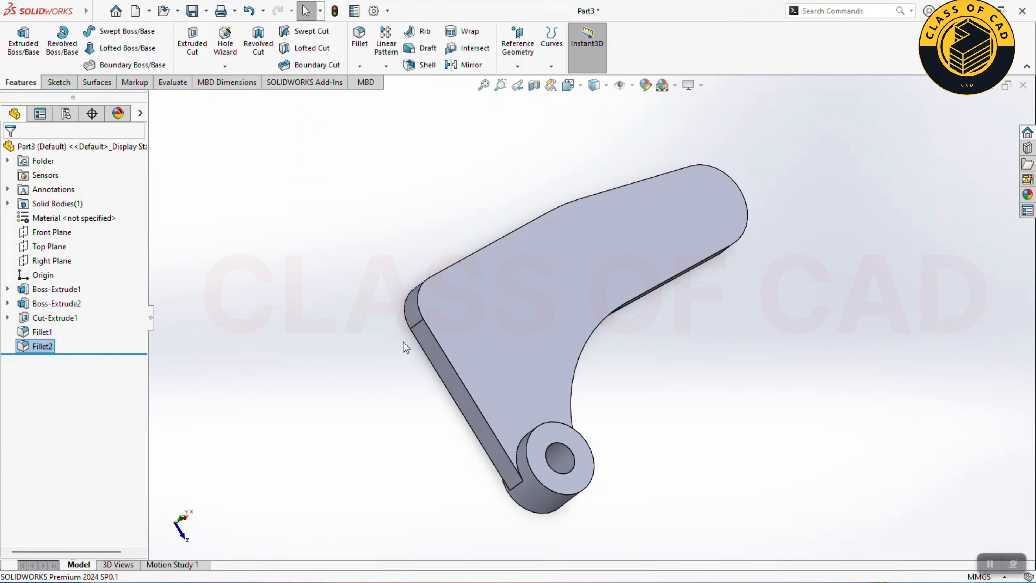
# Step: On the plate's top face, sketch points at the corner fillet and rounded-end centres, plus two free points at about (51, -46) and (101, -15)
pyautogui.moveTo(526, 391); pyautogui.dragTo(491, 348, button='middle')
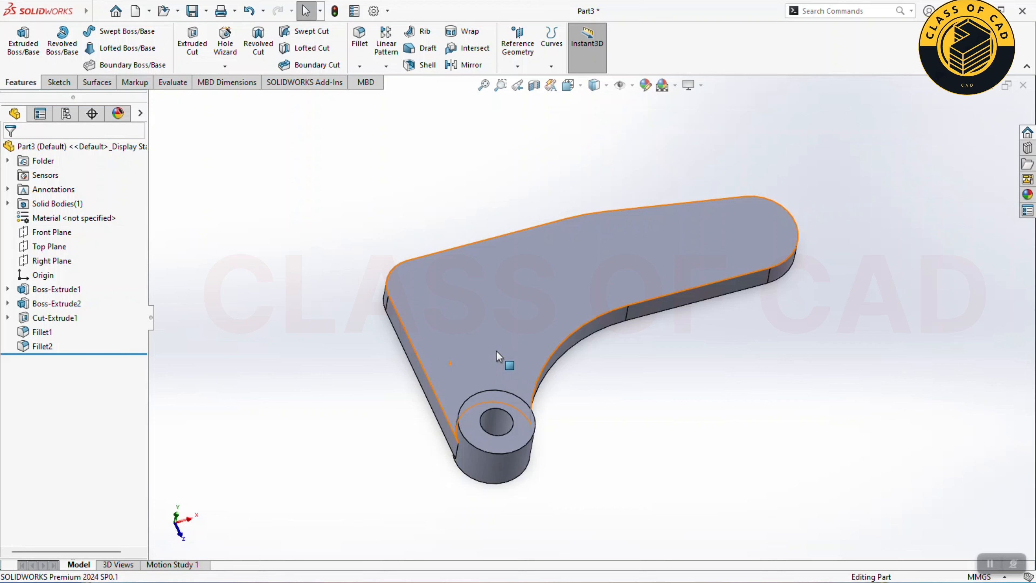
pyautogui.click(567, 286)
pyautogui.click(618, 245)
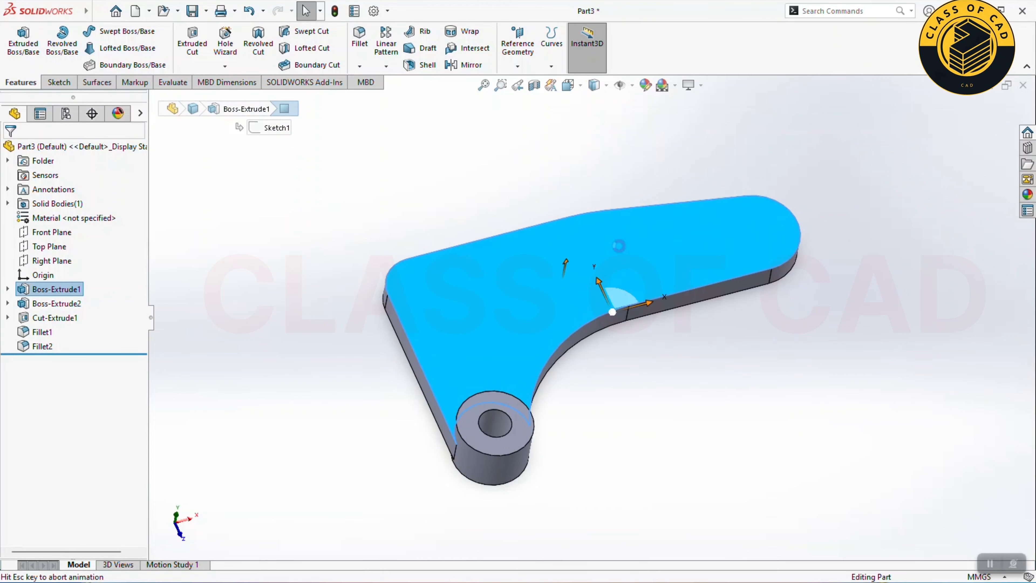
pyautogui.click(163, 66)
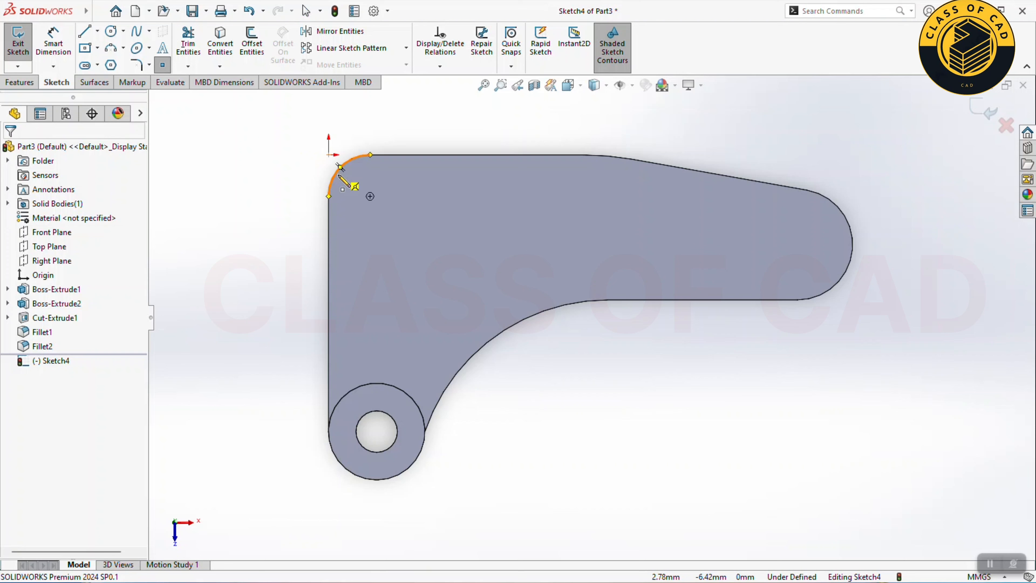
pyautogui.click(370, 196)
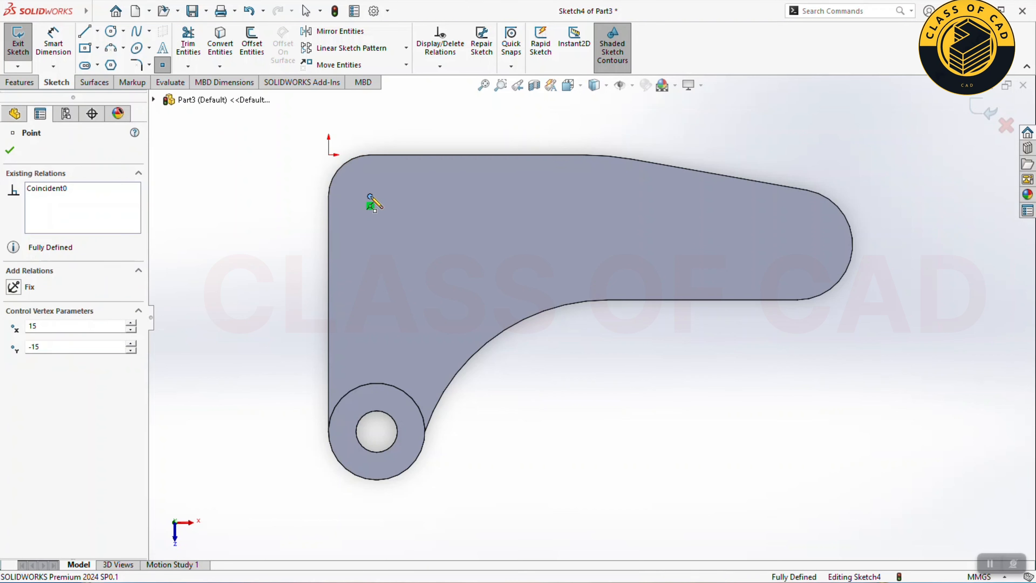
pyautogui.click(470, 281)
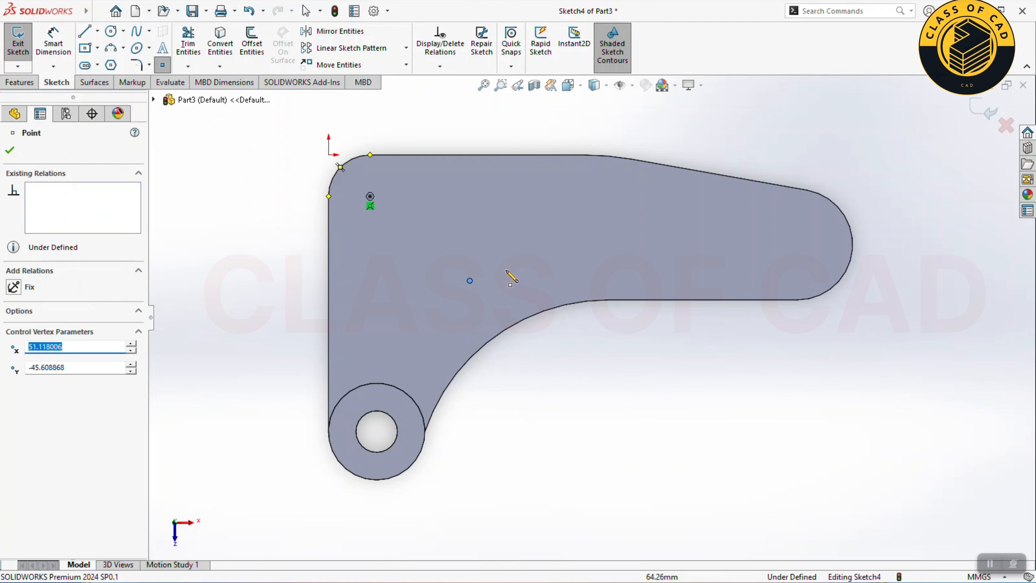
pyautogui.click(607, 197)
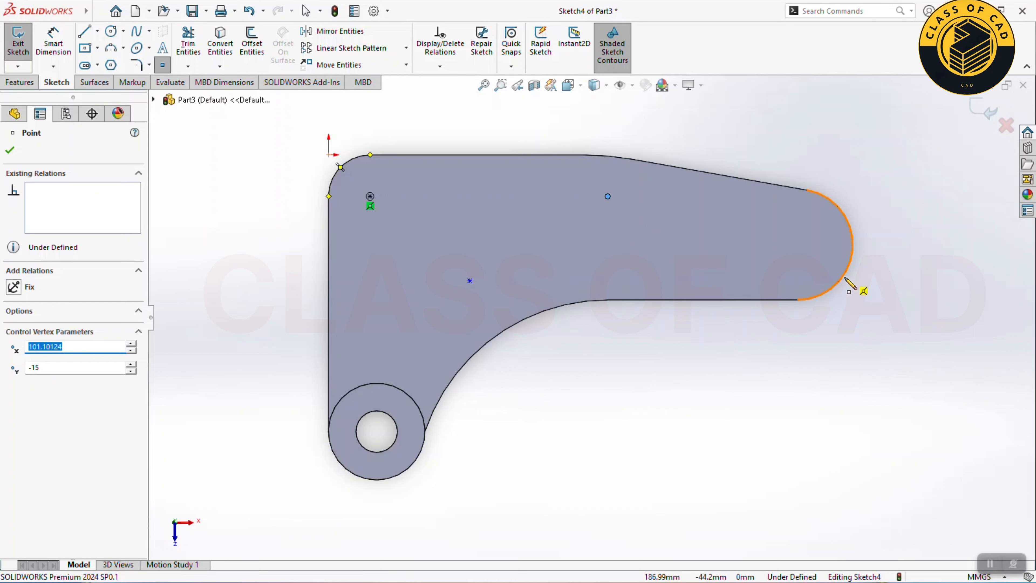
pyautogui.click(797, 244)
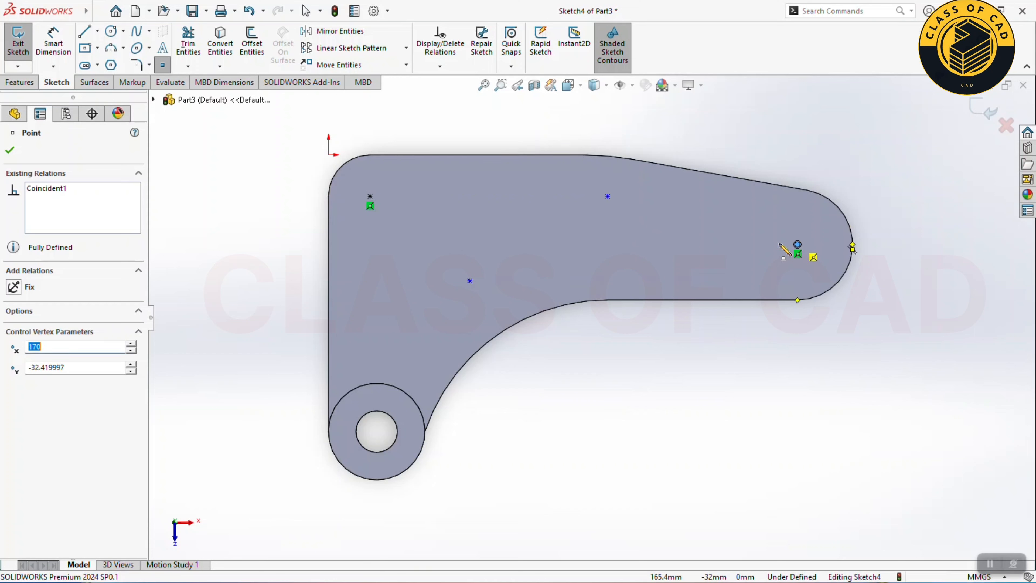
pyautogui.rightClick(695, 258)
pyautogui.click(720, 262)
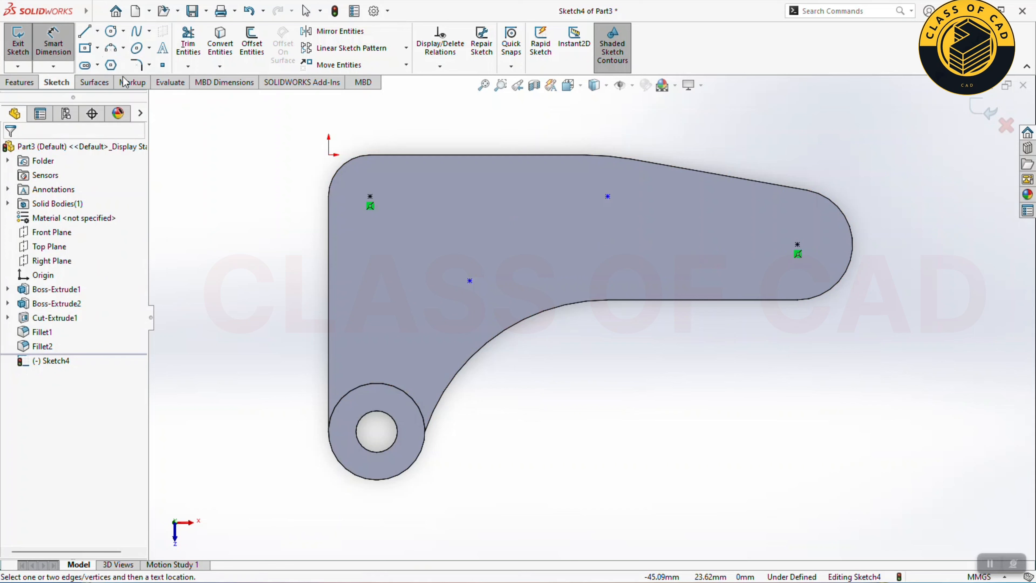
# Step: Dimension the horizontal distance from the corner-fillet centre point to the free point near the arm's bend as 86 mm
pyautogui.click(370, 196)
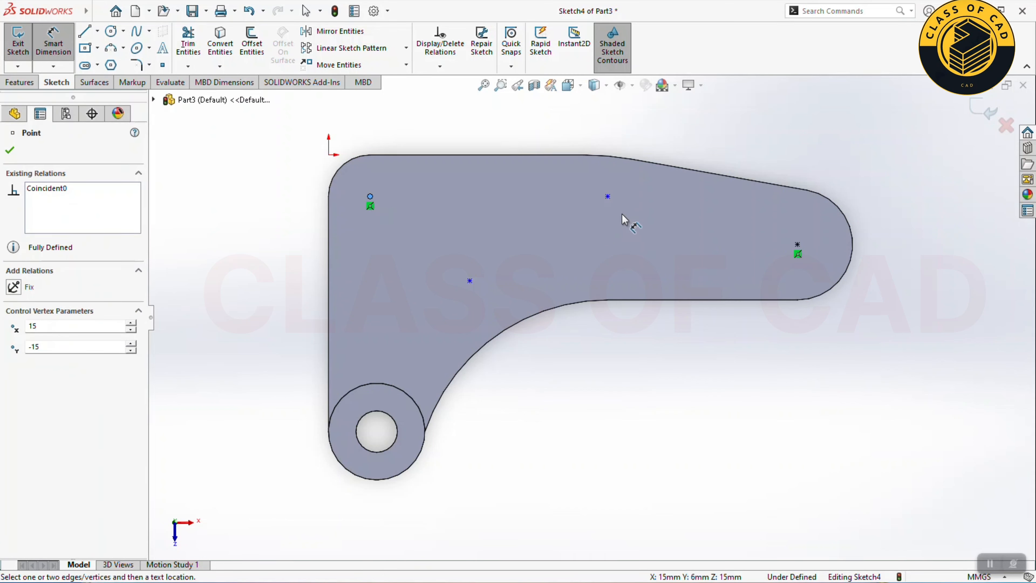
pyautogui.click(608, 197)
pyautogui.click(526, 141)
pyautogui.write('8')
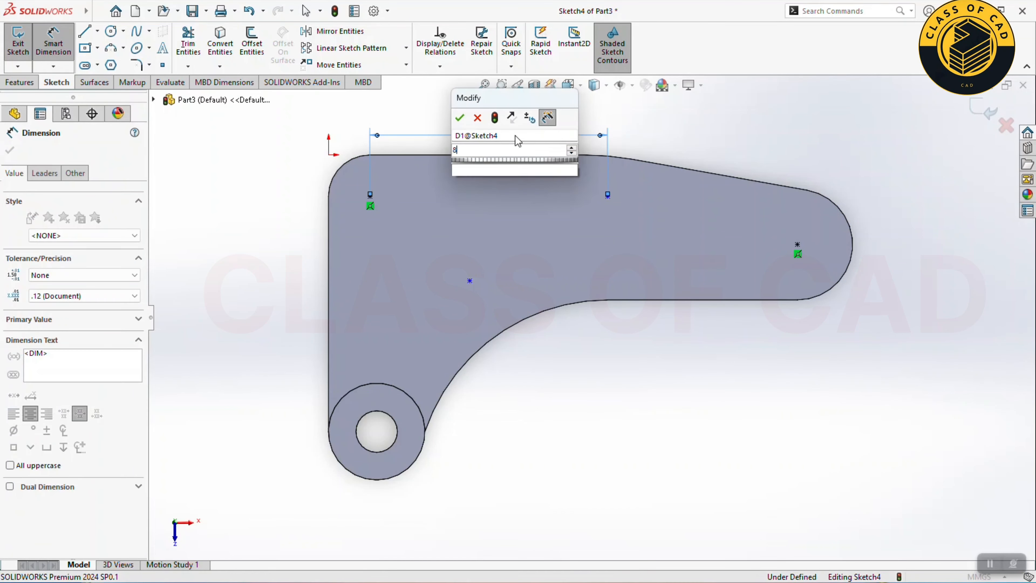
pyautogui.write('6')
pyautogui.press('Return')
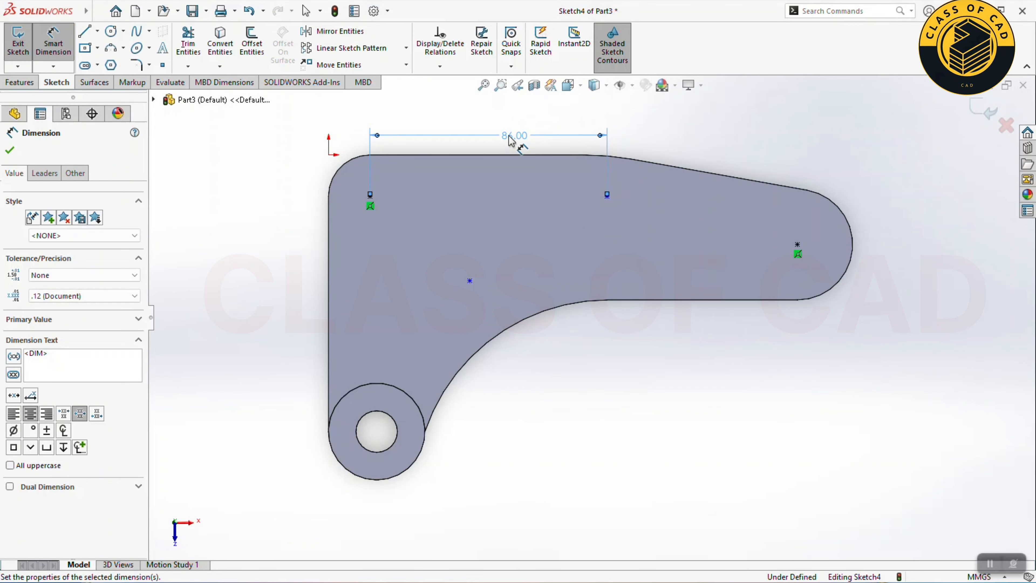
pyautogui.press('Escape')
# Step: Dimension the vertical distance between the corner-fillet centre point and the lower free point as 30 mm
pyautogui.click(369, 196)
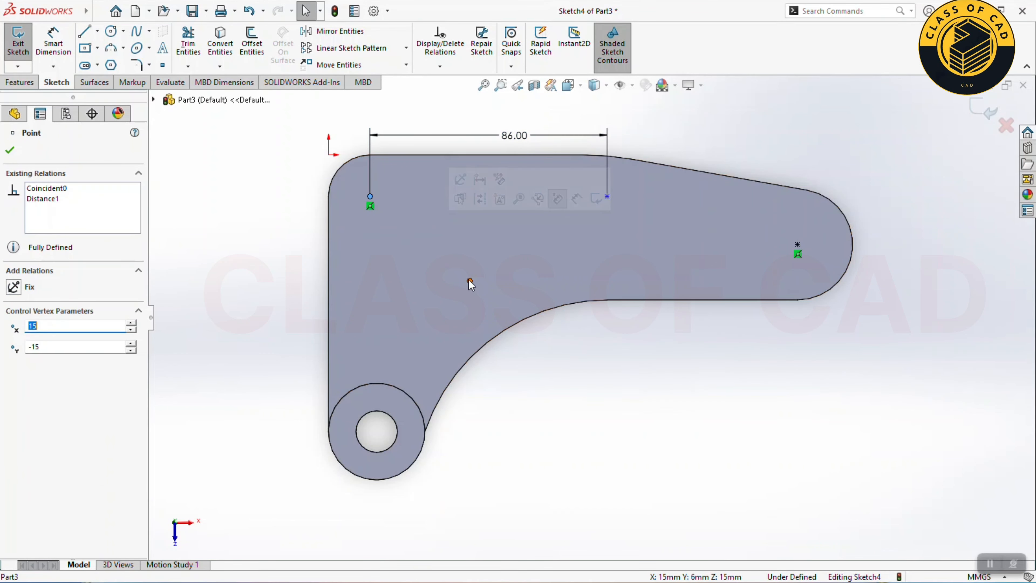
pyautogui.click(469, 281)
pyautogui.click(46, 48)
pyautogui.click(46, 52)
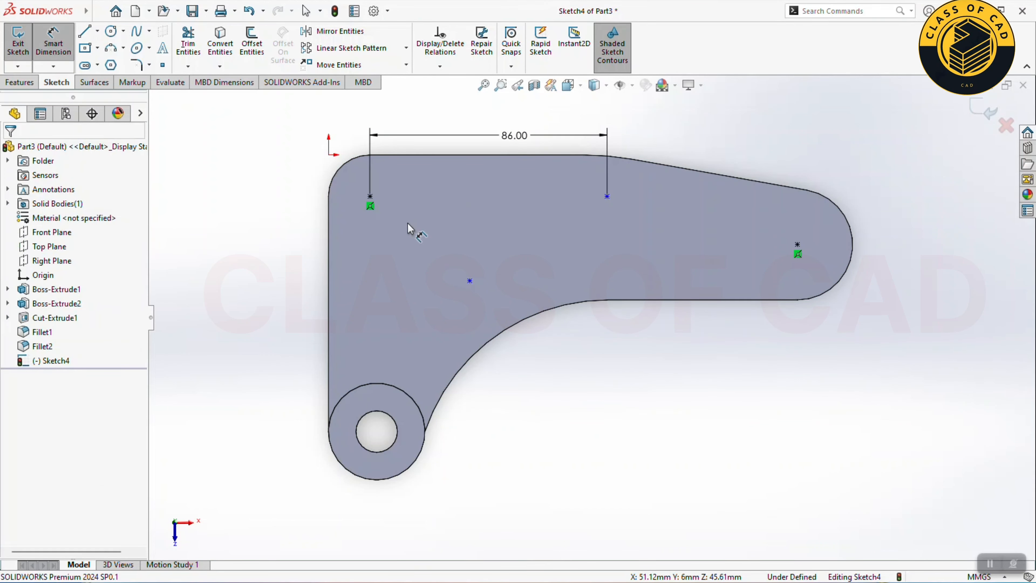
pyautogui.click(371, 197)
pyautogui.click(469, 280)
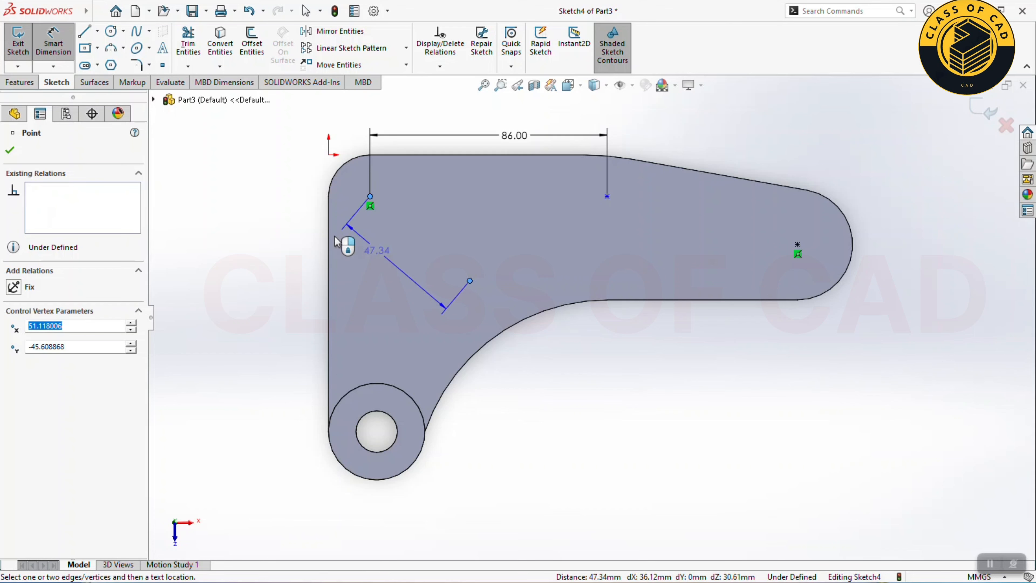
pyautogui.click(302, 233)
pyautogui.write('30')
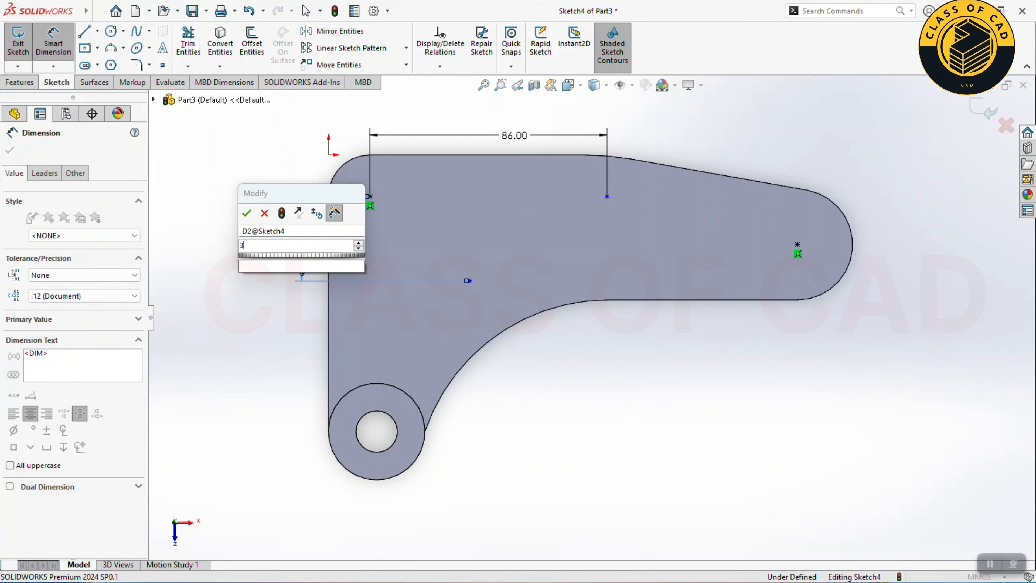
pyautogui.press('Return')
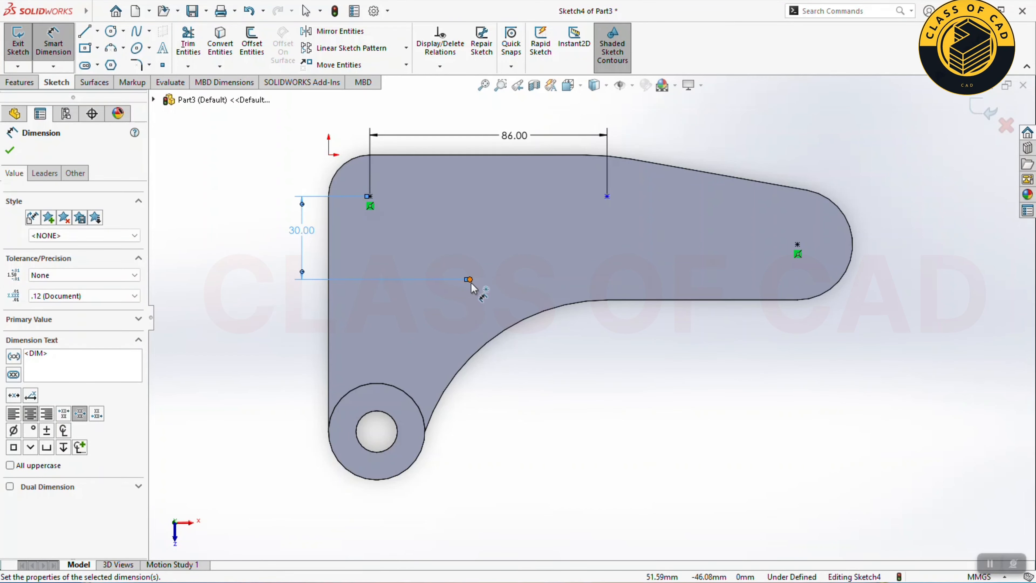
pyautogui.press('Escape')
# Step: Dimension the horizontal distance between the two free points as 50 mm
pyautogui.click(53, 42)
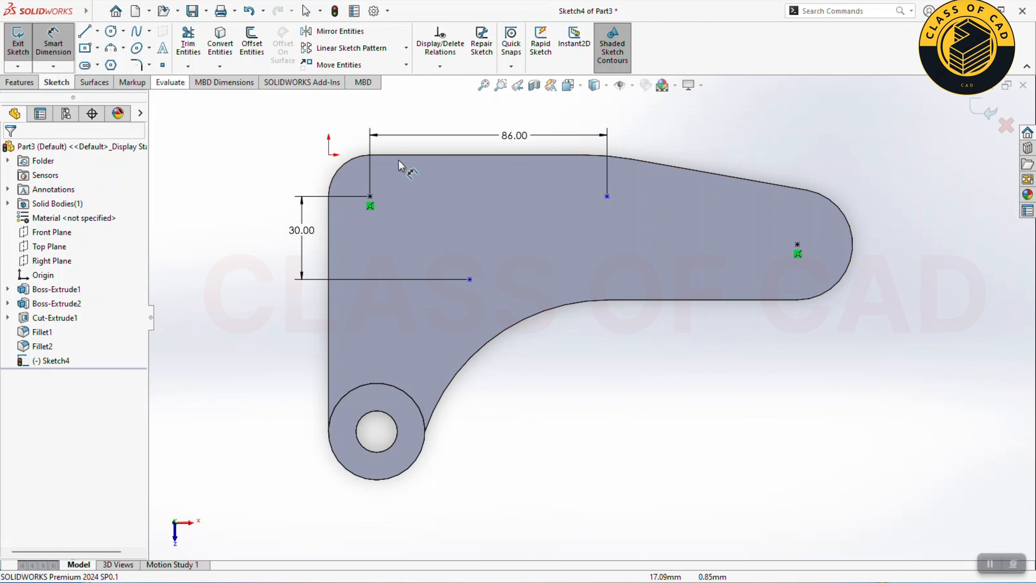
pyautogui.click(607, 197)
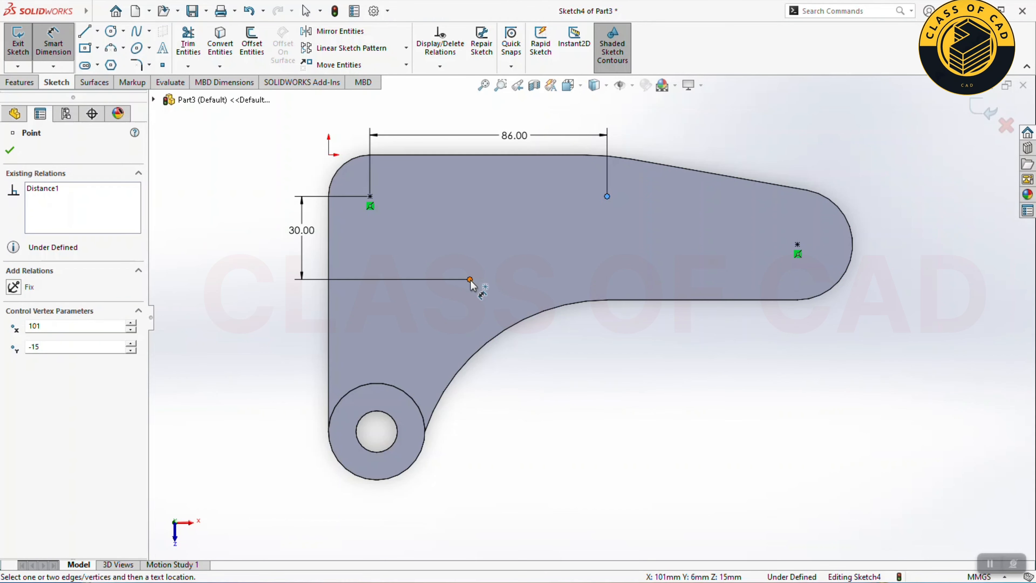
pyautogui.click(470, 280)
pyautogui.click(549, 348)
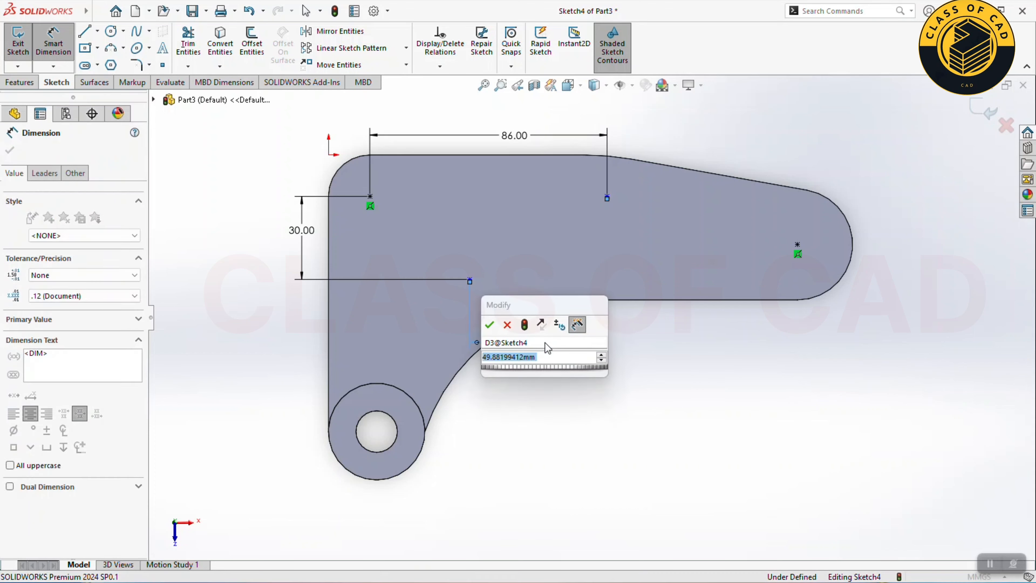
pyautogui.write('50')
pyautogui.press('Return')
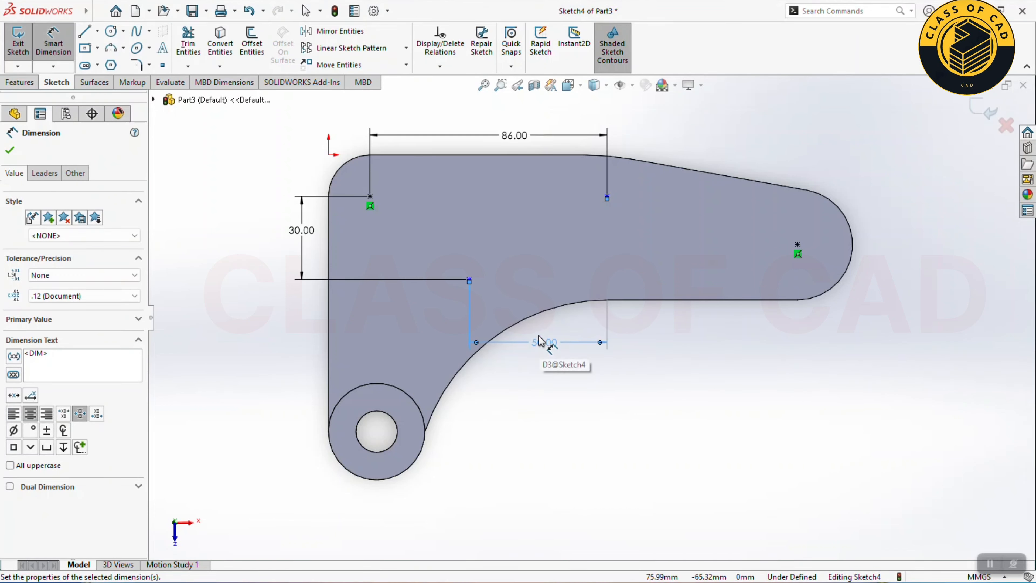
pyautogui.press('Escape')
# Step: Align the point near the arm's bend with the corner-fillet centre point using a Horizontal relation, and exit the sketch
pyautogui.click(607, 197)
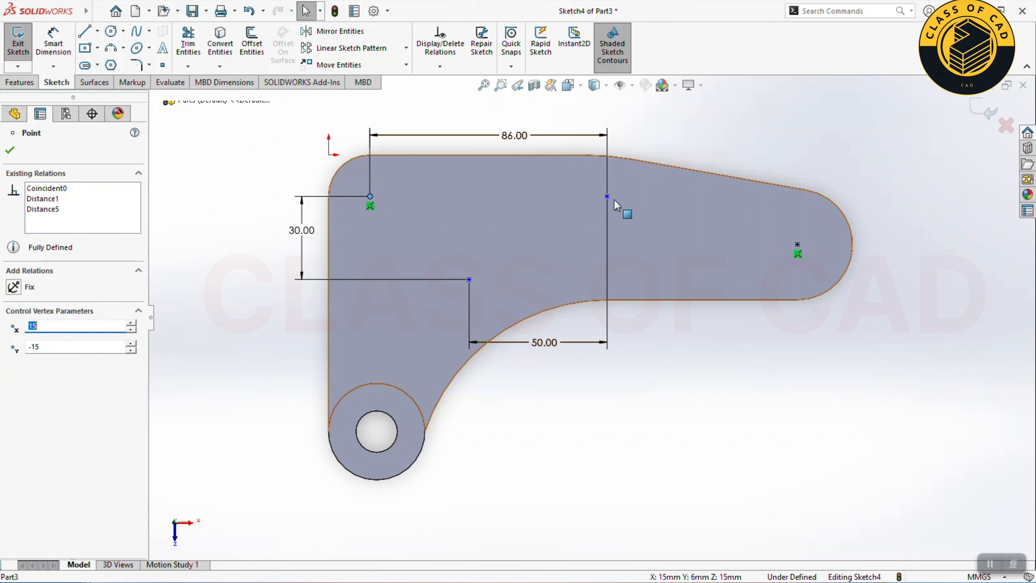
pyautogui.keyDown('ctrl'); pyautogui.click(370, 196); pyautogui.keyUp('ctrl')
pyautogui.click(660, 150)
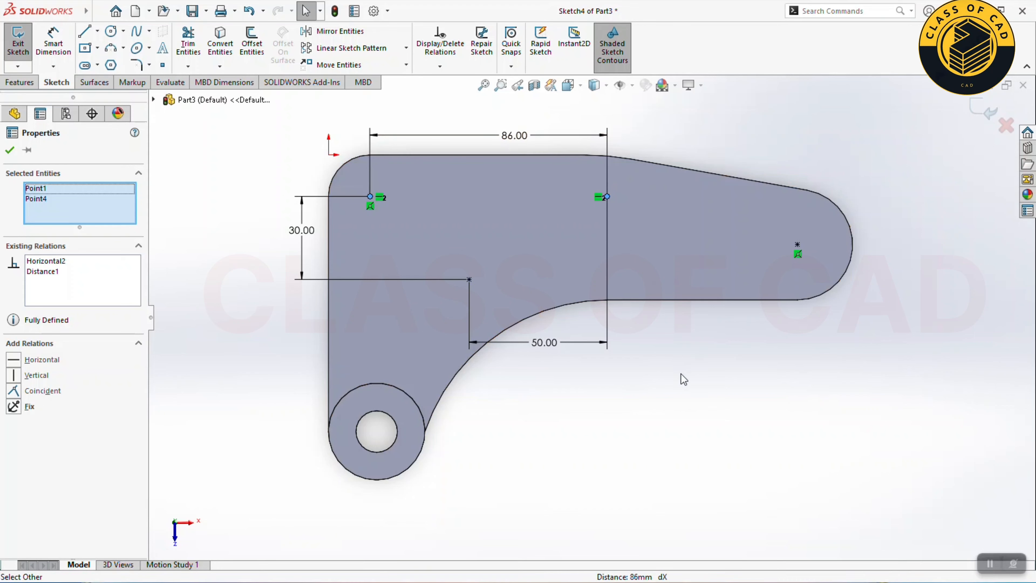
pyautogui.click(682, 377)
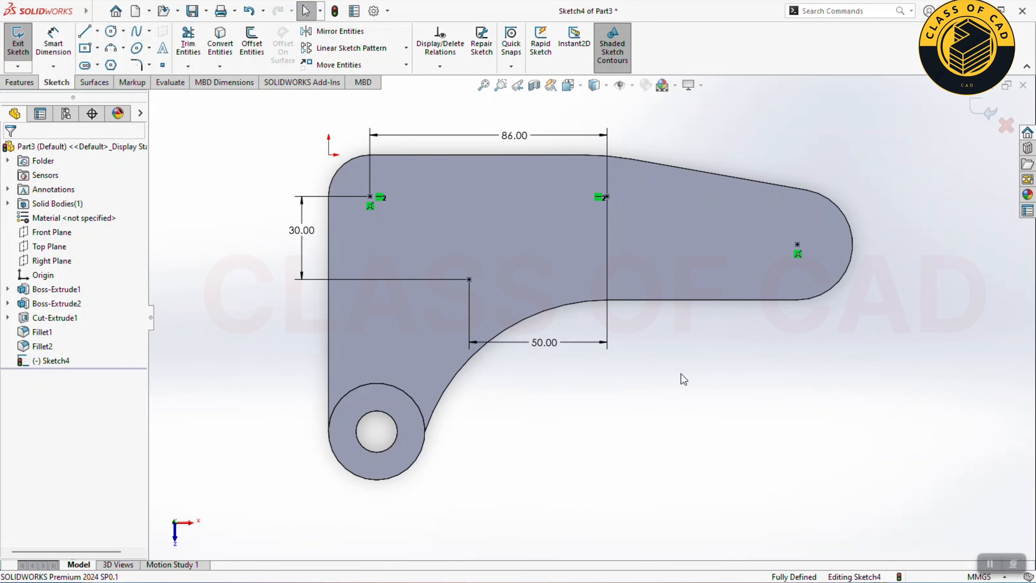
pyautogui.click(975, 108)
# Step: Set up an ANSI Metric counterbore hole for an M6 hex bolt with Normal fit and a Through All end condition
pyautogui.moveTo(589, 344); pyautogui.dragTo(602, 317, button='middle')
pyautogui.click(233, 53)
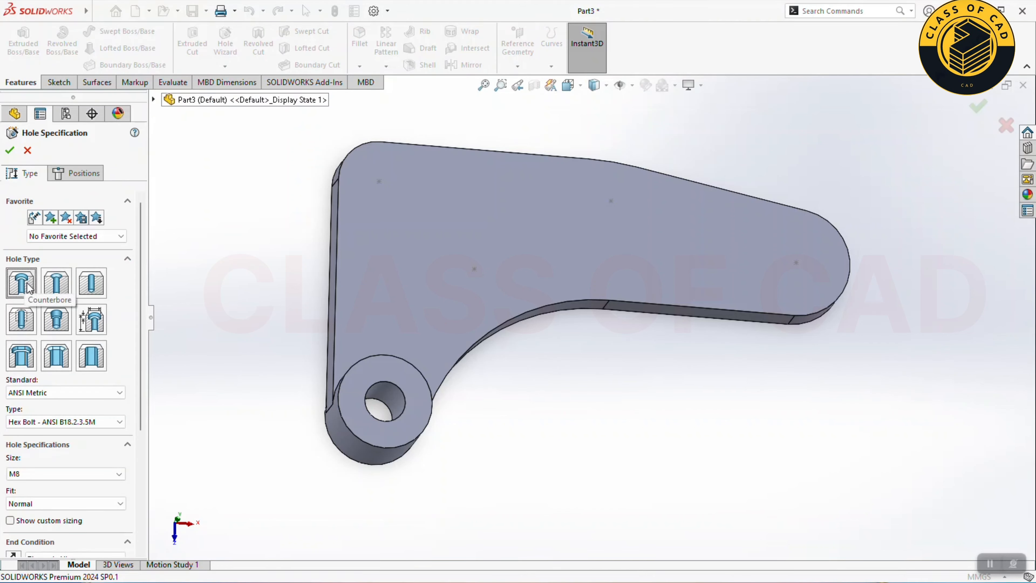
pyautogui.moveTo(140, 321); pyautogui.dragTo(141, 393)
pyautogui.click(52, 369)
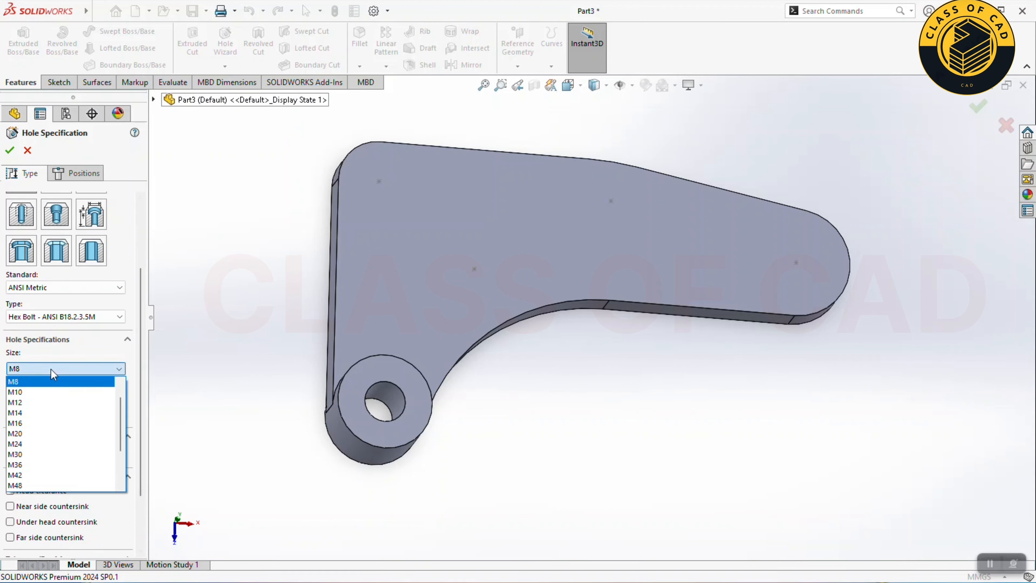
pyautogui.scroll(1, 45, 408)
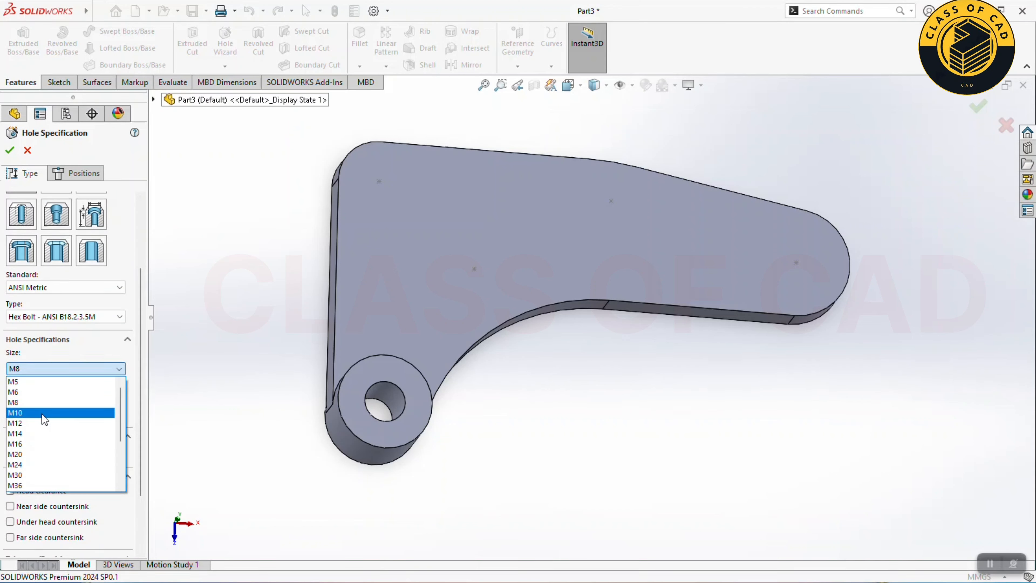
pyautogui.click(26, 394)
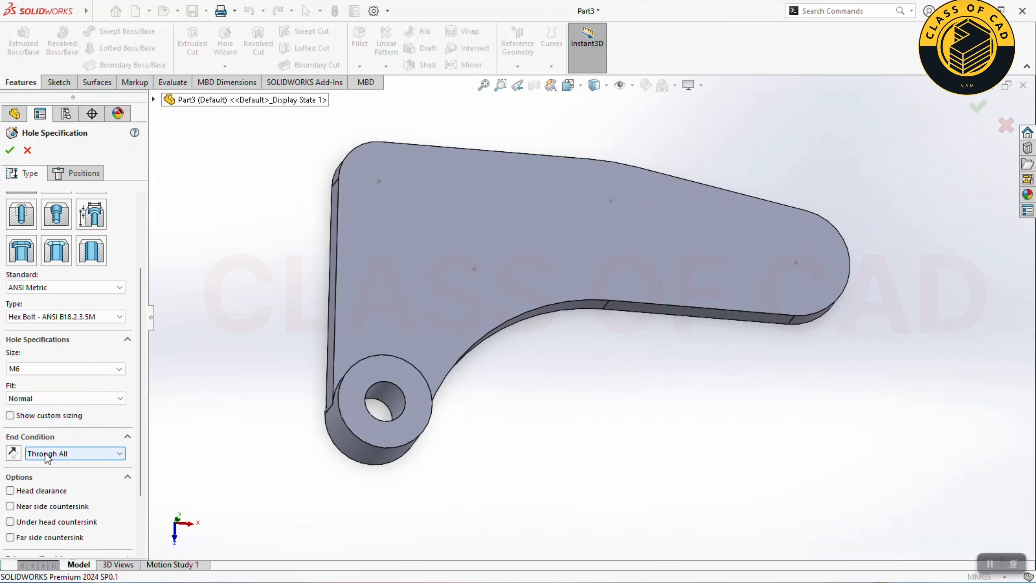
pyautogui.click(56, 455)
pyautogui.click(52, 464)
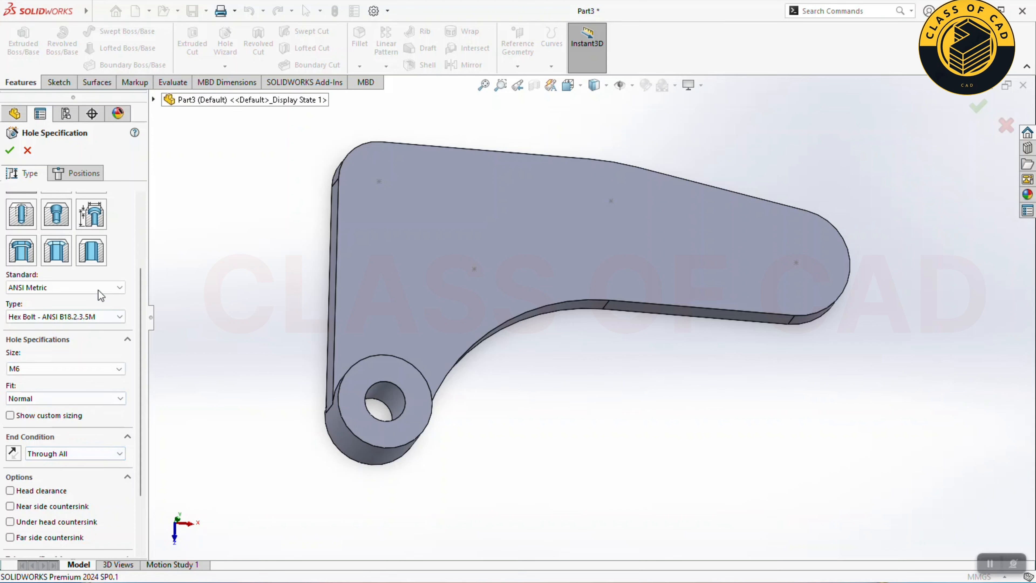
# Step: Place the counterbore holes on the arm's flat face at the four sketched points and finish the hole feature
pyautogui.click(69, 173)
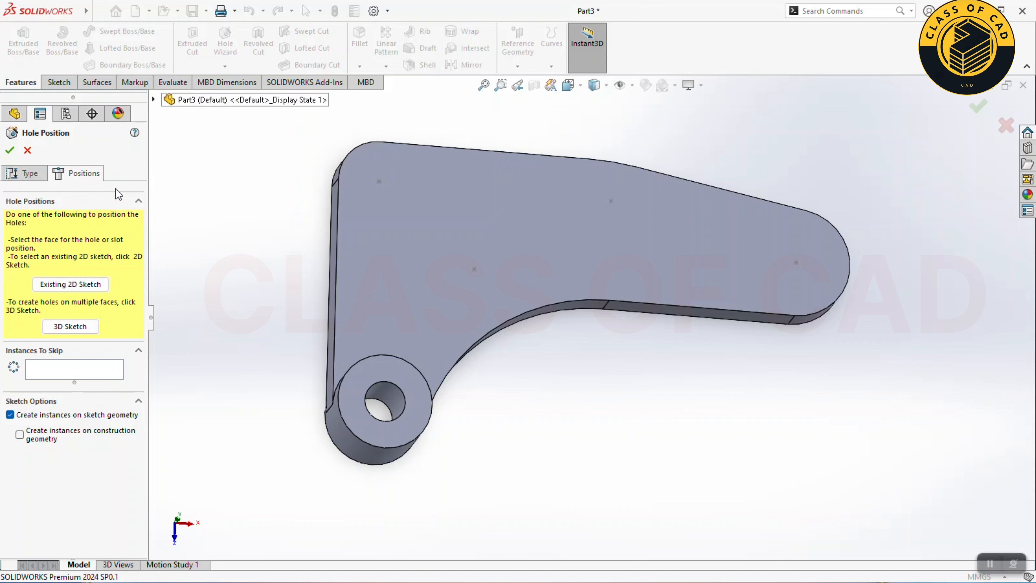
pyautogui.click(390, 240)
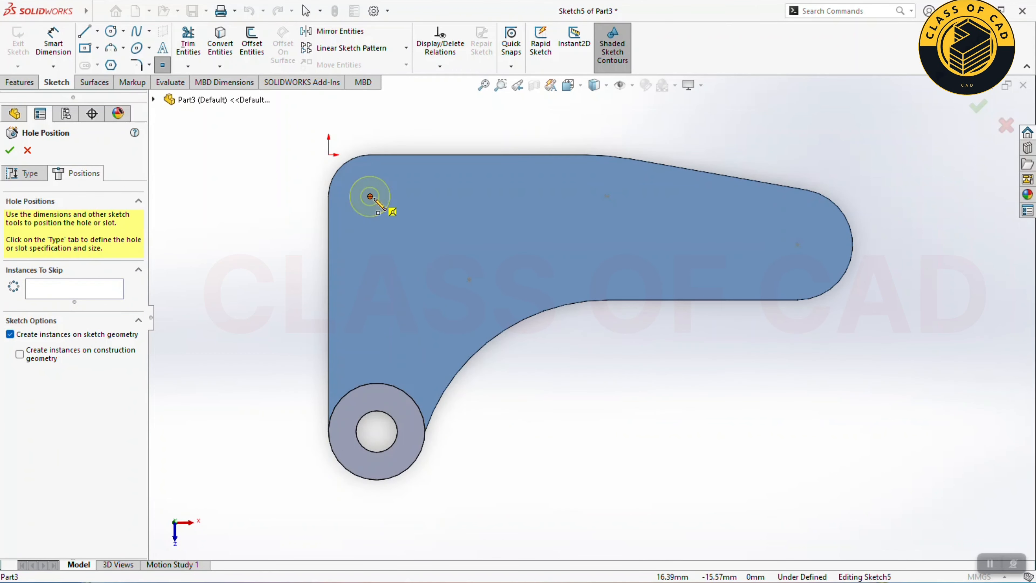
pyautogui.click(370, 196)
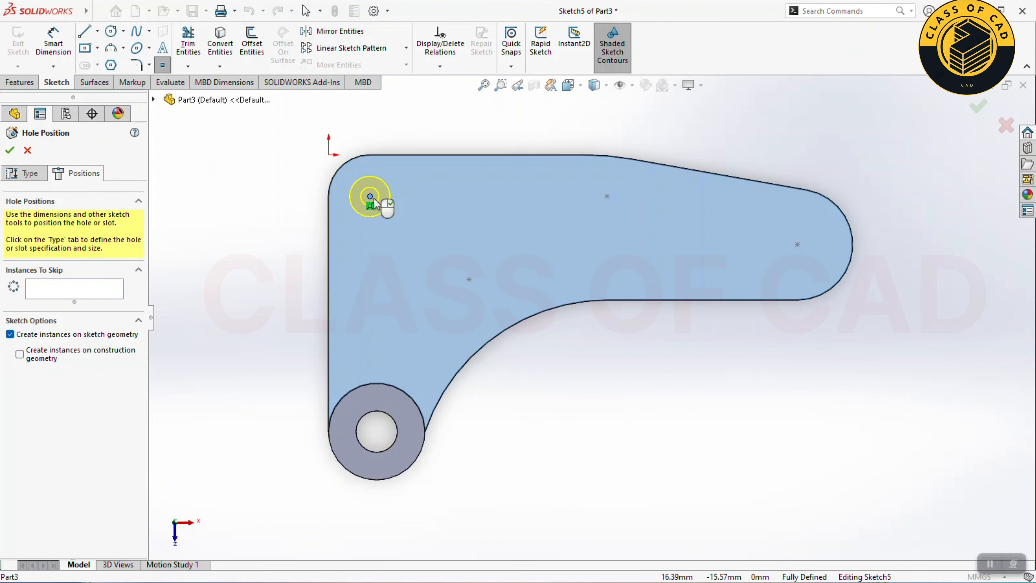
pyautogui.click(469, 279)
pyautogui.click(607, 197)
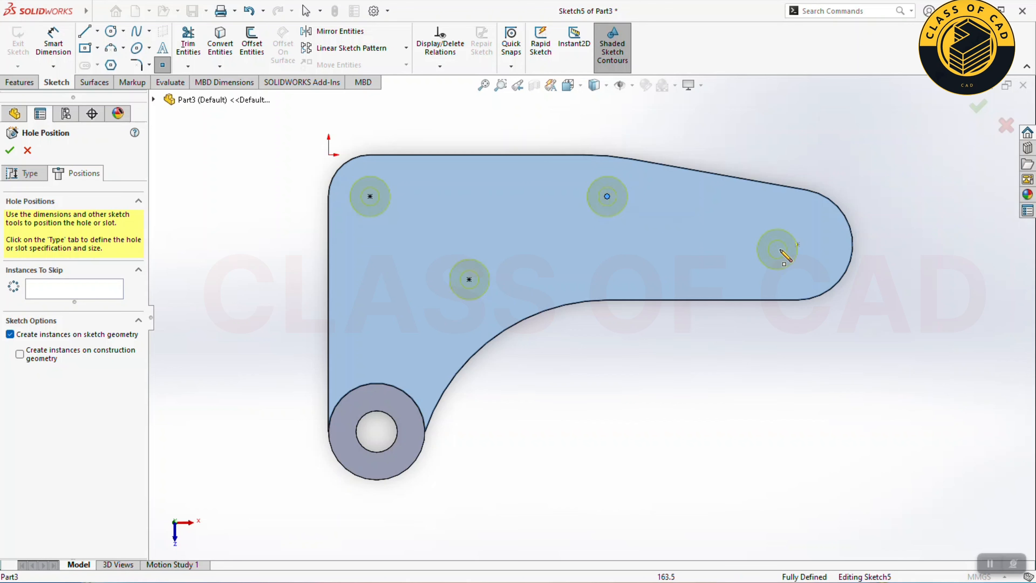
pyautogui.click(797, 244)
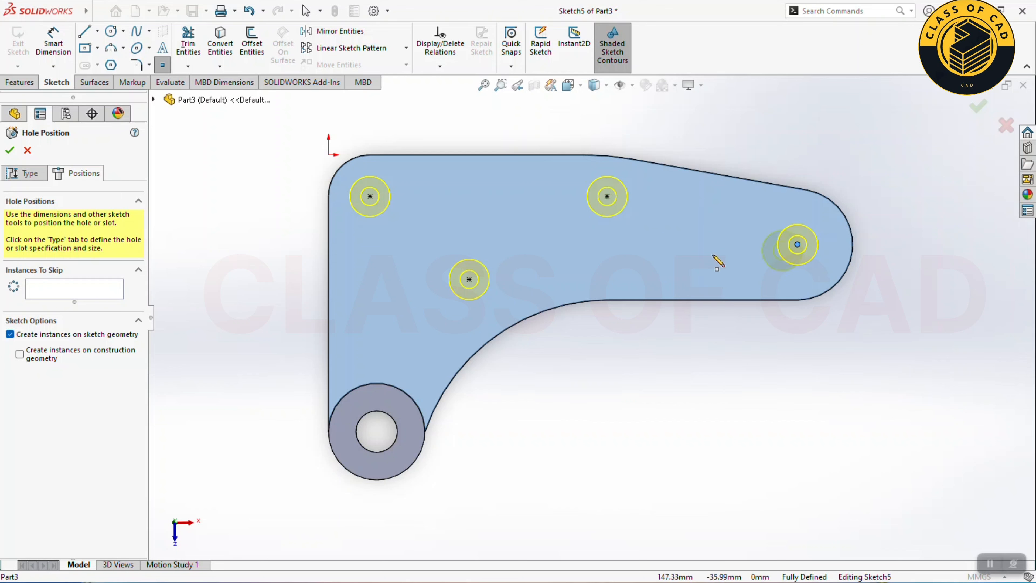
pyautogui.click(8, 154)
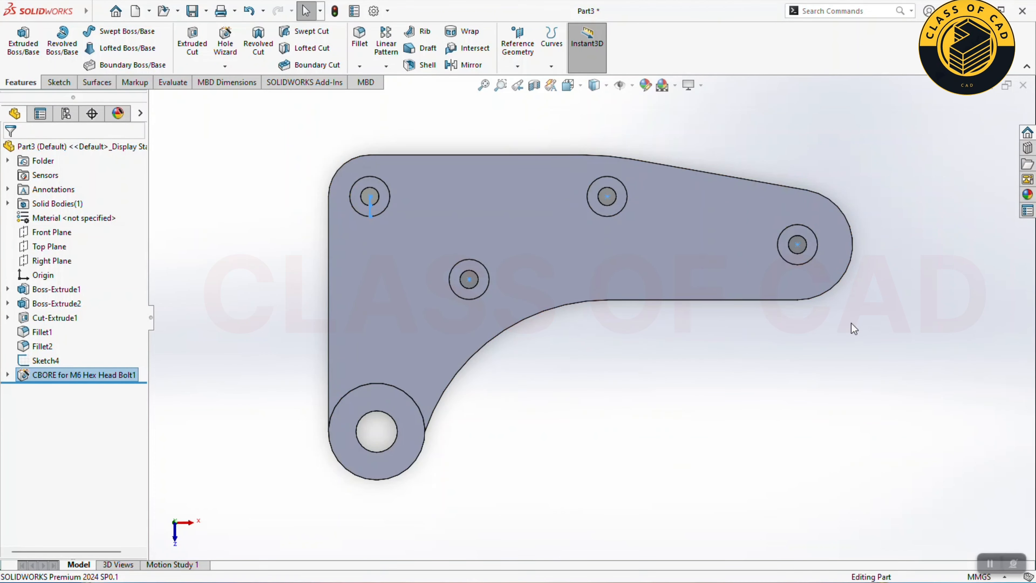
# Step: Create a reference plane offset 2 mm inward from the arm's straight lower side face, using Flip offset
pyautogui.moveTo(854, 329); pyautogui.dragTo(814, 279, button='middle')
pyautogui.click(646, 417)
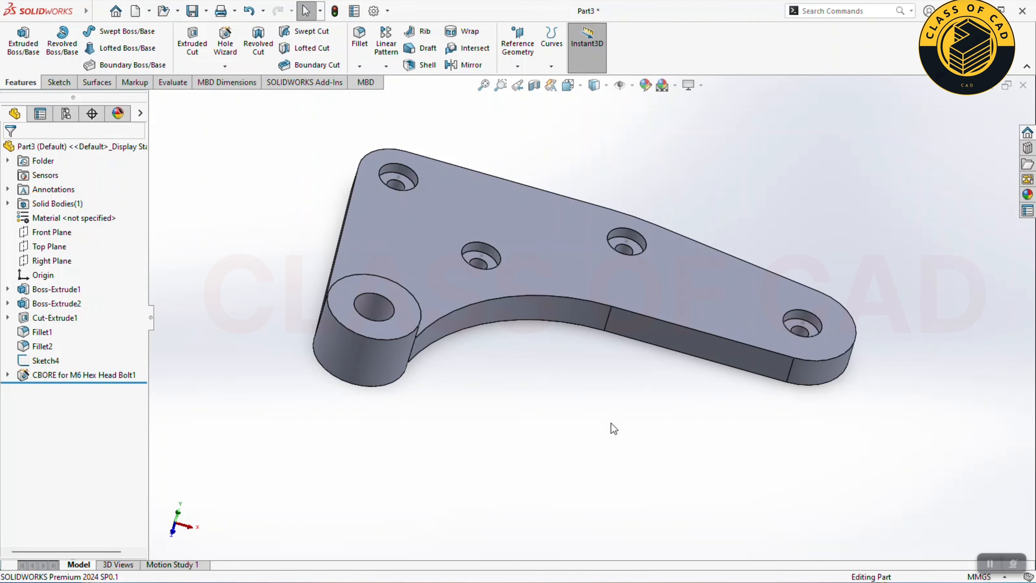
pyautogui.moveTo(591, 430); pyautogui.dragTo(619, 394, button='middle')
pyautogui.click(517, 66)
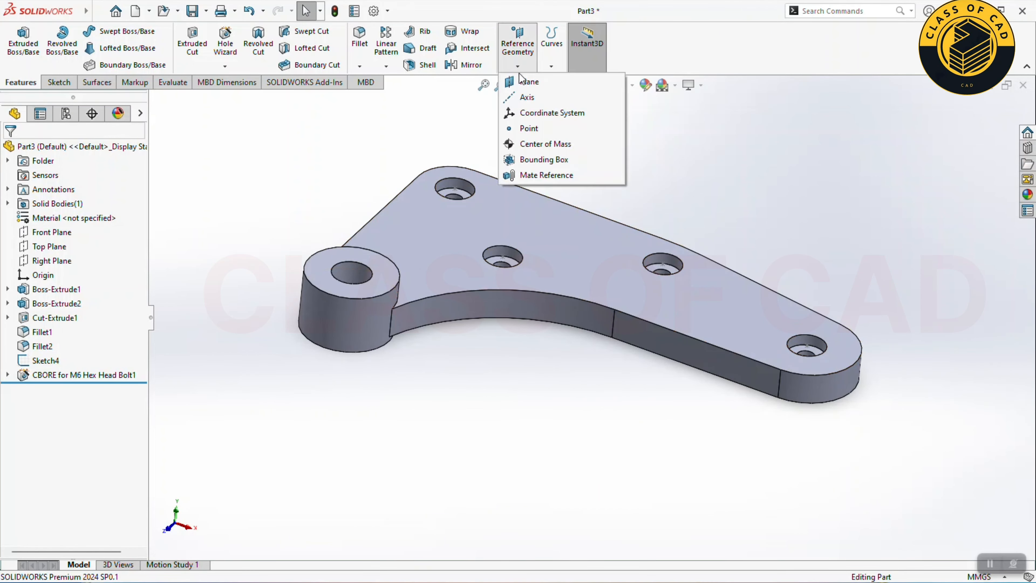
pyautogui.click(524, 85)
pyautogui.click(632, 331)
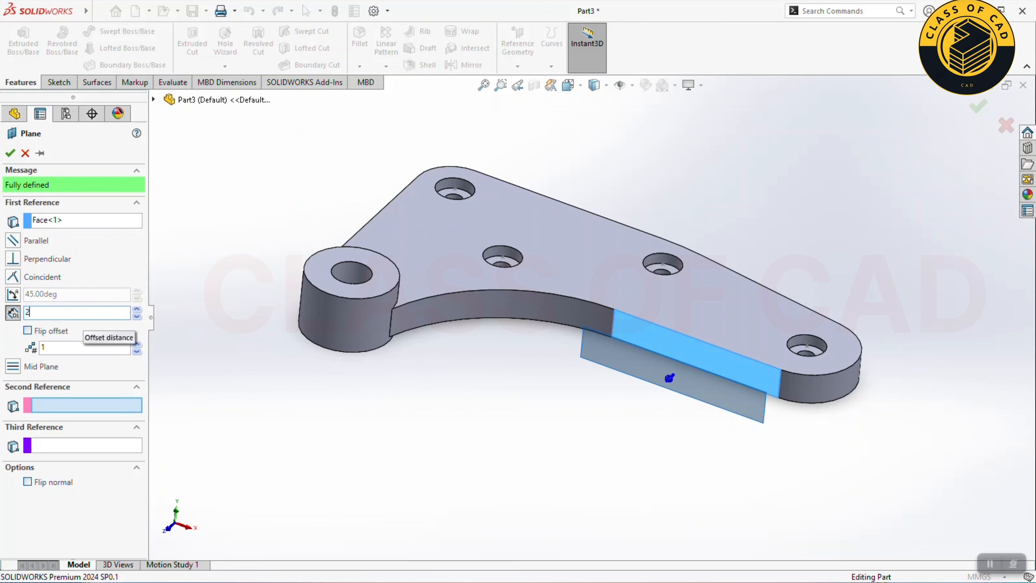
pyautogui.write('2')
pyautogui.press('Return')
pyautogui.click(28, 331)
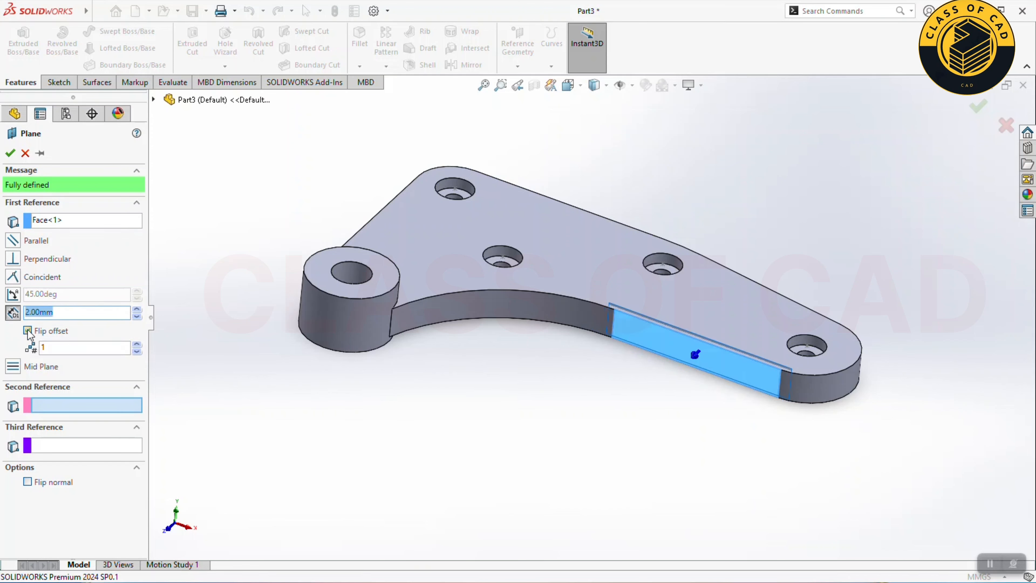
pyautogui.click(9, 153)
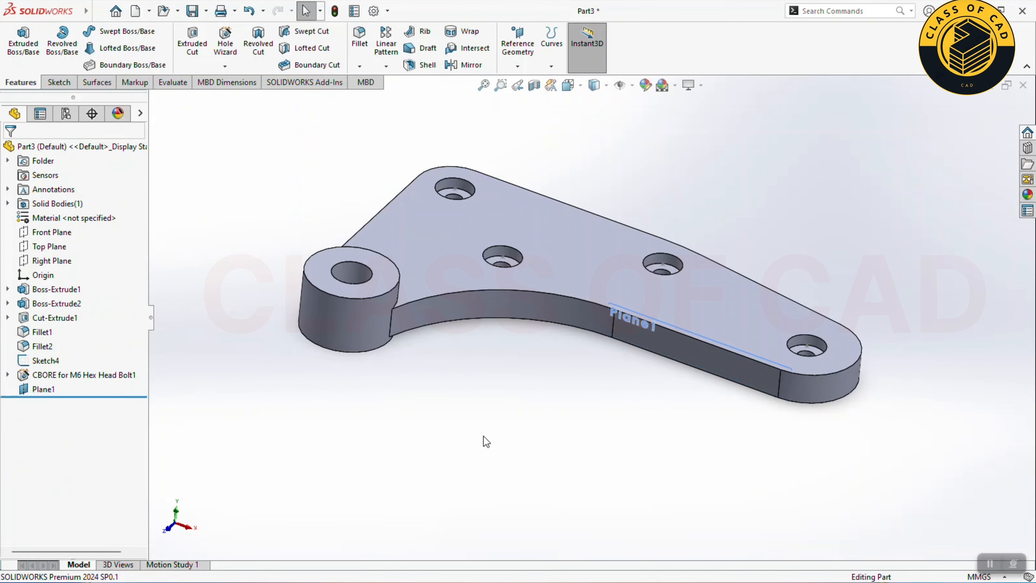
# Step: Start a sketch on the new offset plane and draw a circle above the middle of the arm's straight section
pyautogui.click(654, 351)
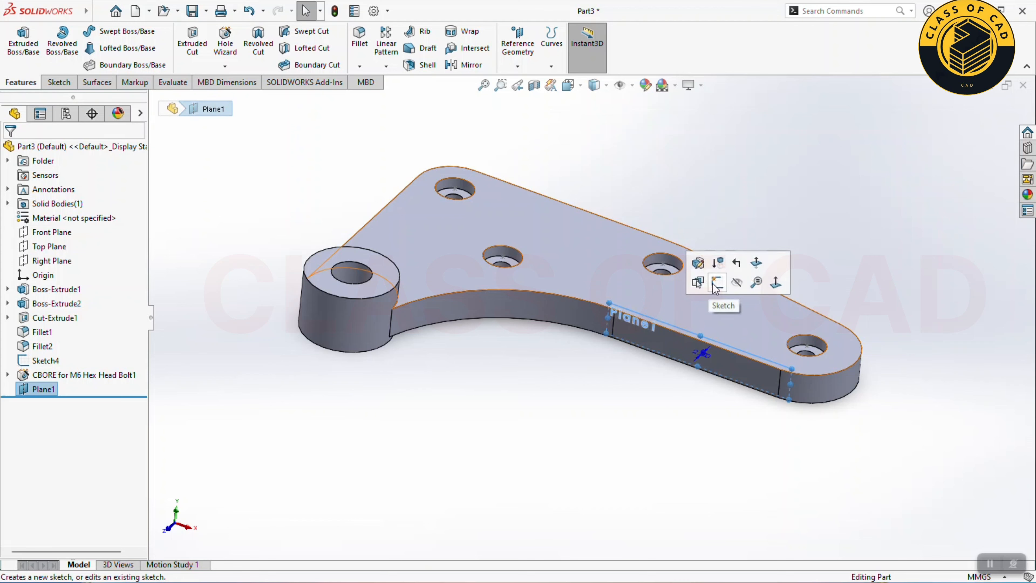
pyautogui.click(716, 282)
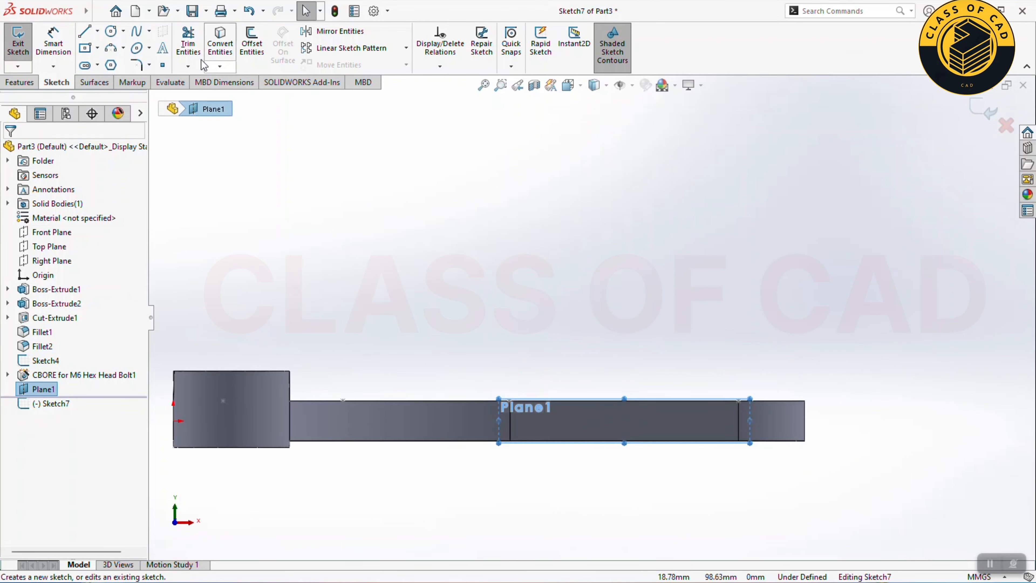
pyautogui.click(110, 31)
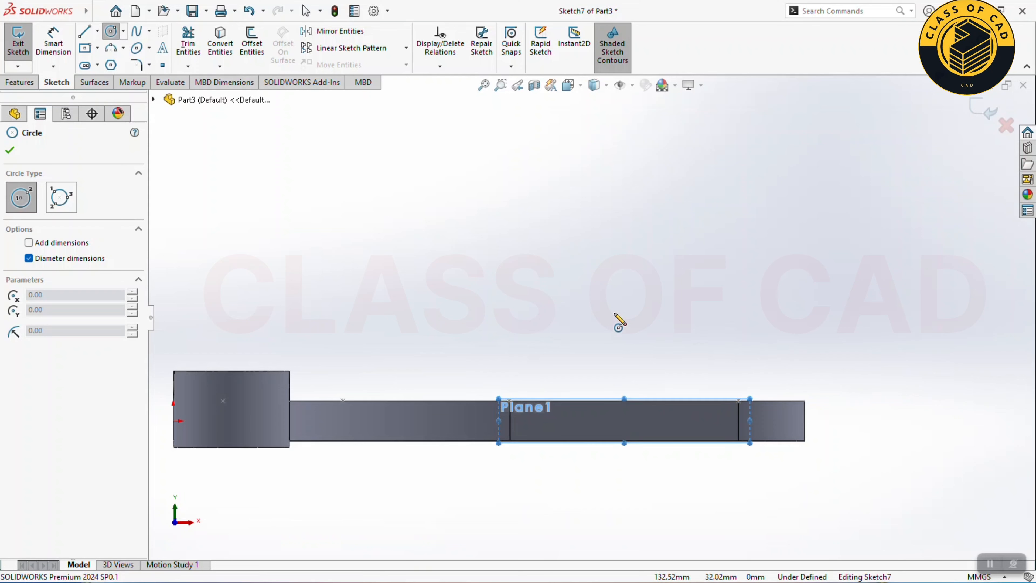
pyautogui.click(637, 214)
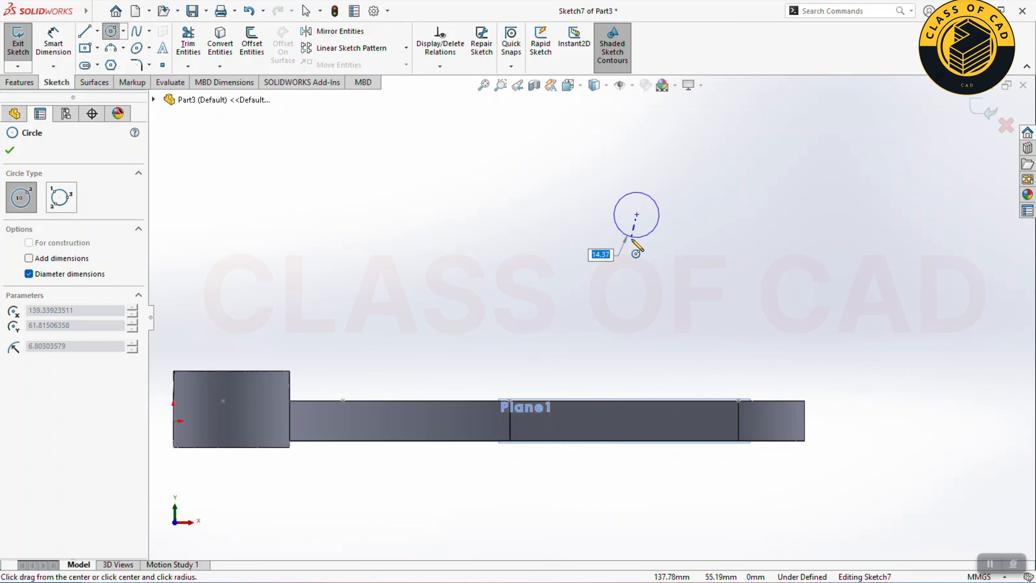
pyautogui.click(625, 244)
pyautogui.press('Escape')
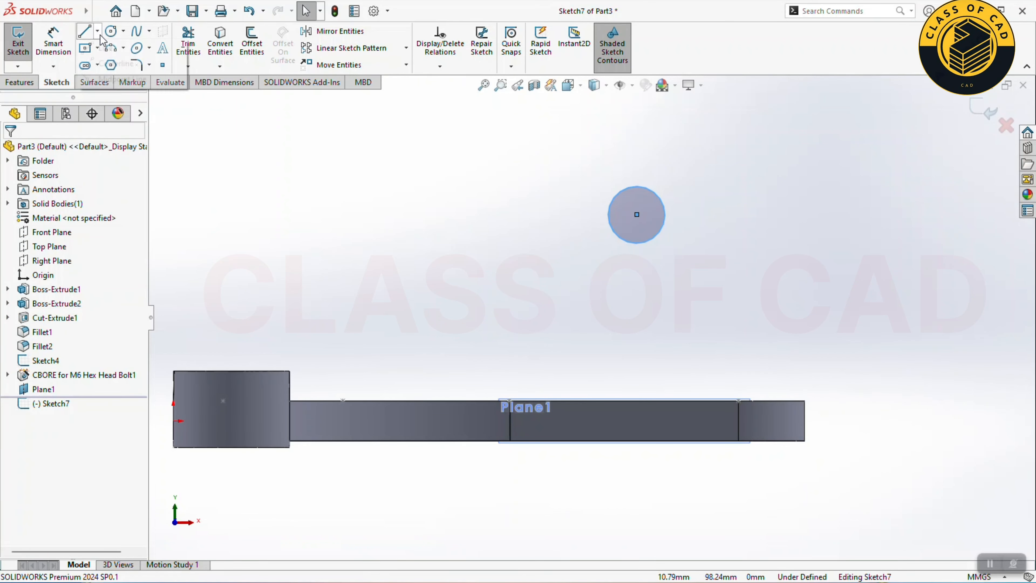
# Step: Draw a vertical centerline from the midpoint of the straight section's upper edge up past the circle
pyautogui.click(97, 30)
pyautogui.click(116, 63)
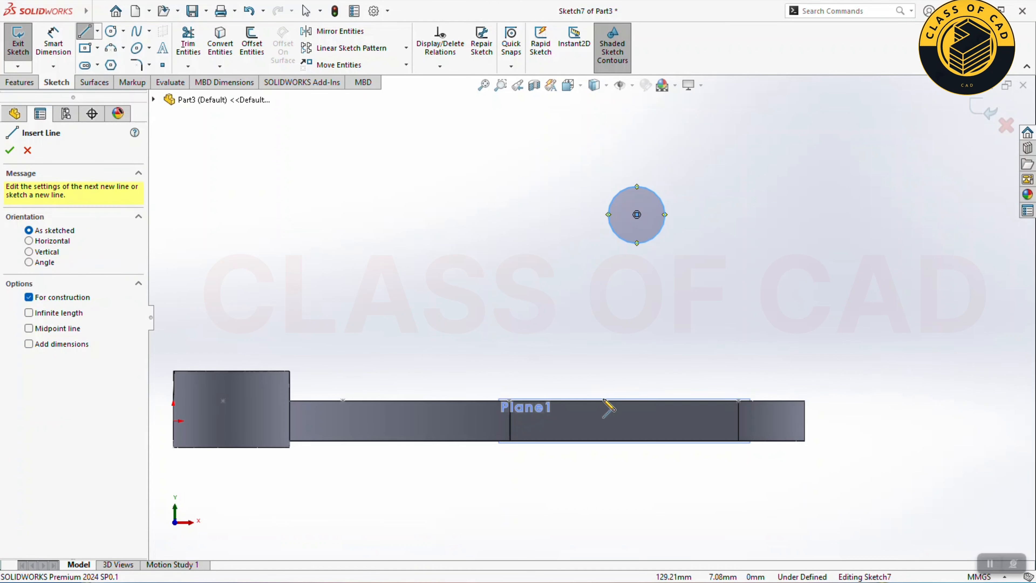
pyautogui.click(624, 400)
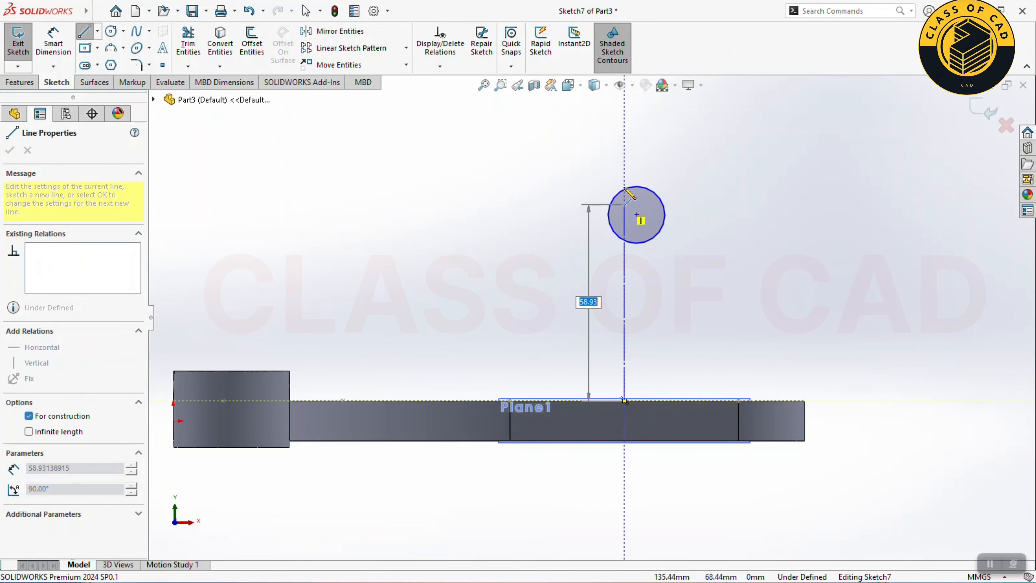
pyautogui.click(626, 153)
pyautogui.press('Escape')
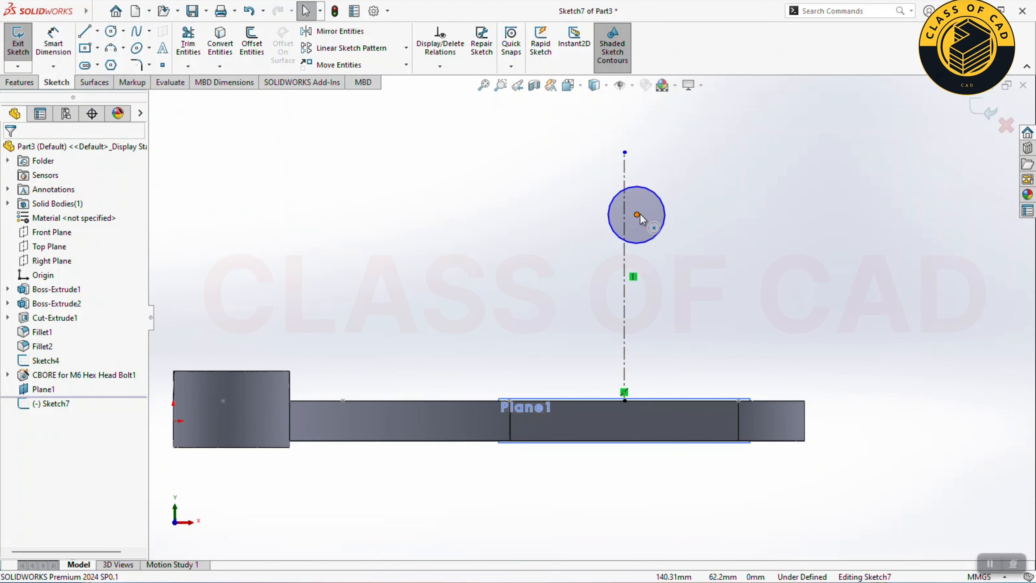
# Step: Make the circle's centre point coincident with the vertical centerline
pyautogui.click(637, 215)
pyautogui.keyDown('ctrl'); pyautogui.click(625, 256); pyautogui.keyUp('ctrl')
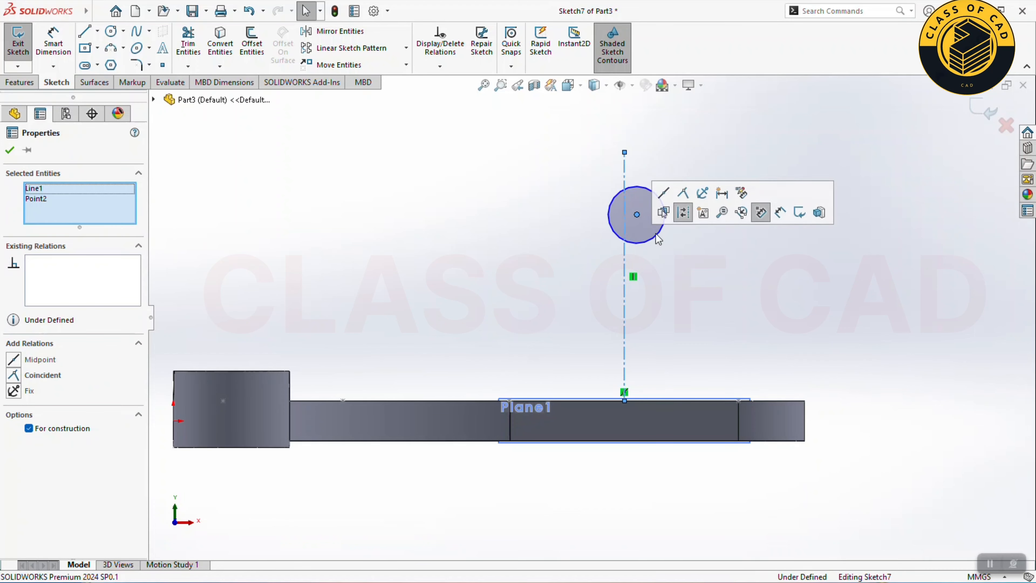
pyautogui.click(684, 210)
pyautogui.click(311, 146)
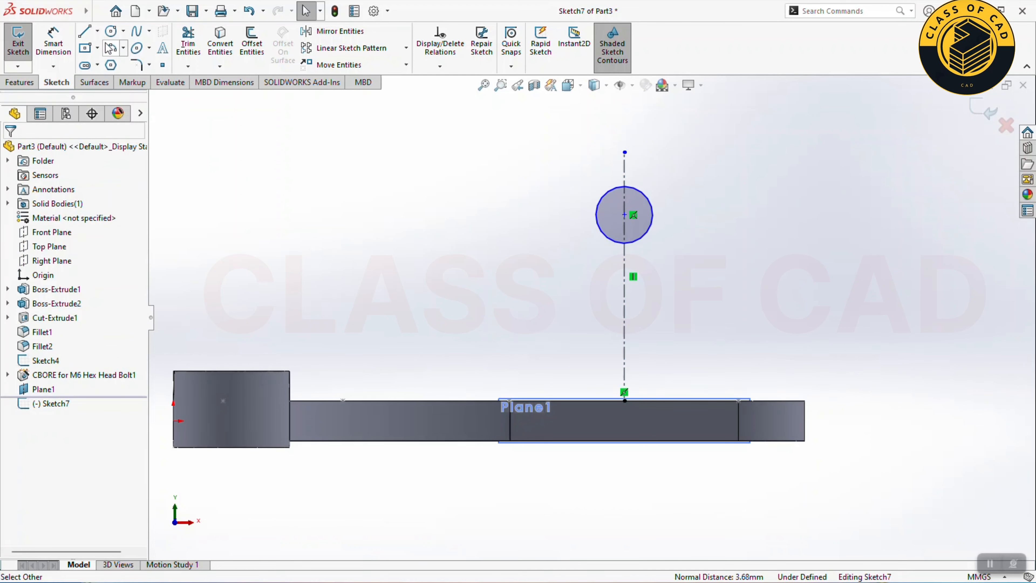
# Step: Sketch a sloping line about 71 mm long from the straight section's upper corner nearest the boss up to beside the circle
pyautogui.click(111, 32)
pyautogui.click(85, 31)
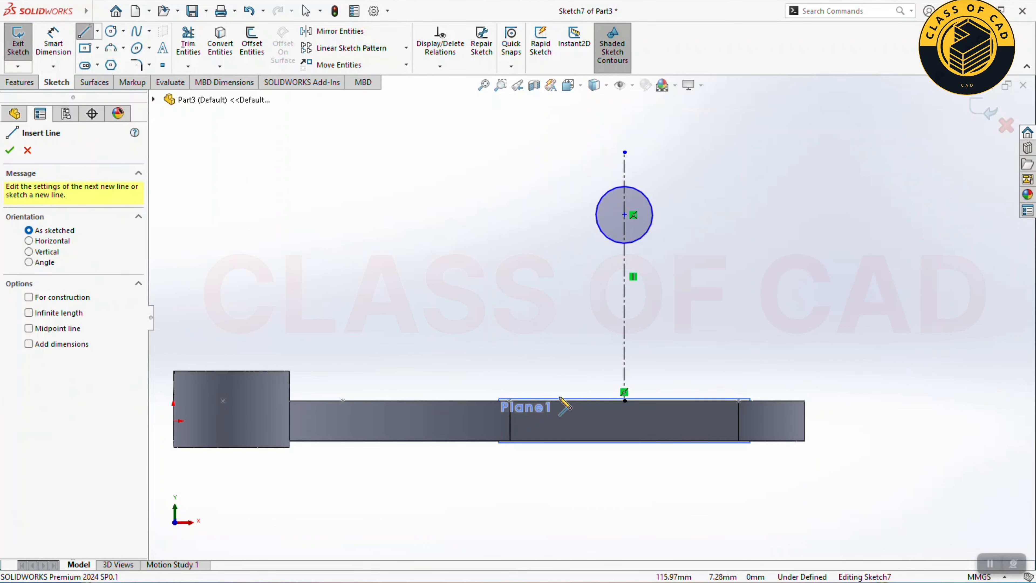
pyautogui.click(508, 399)
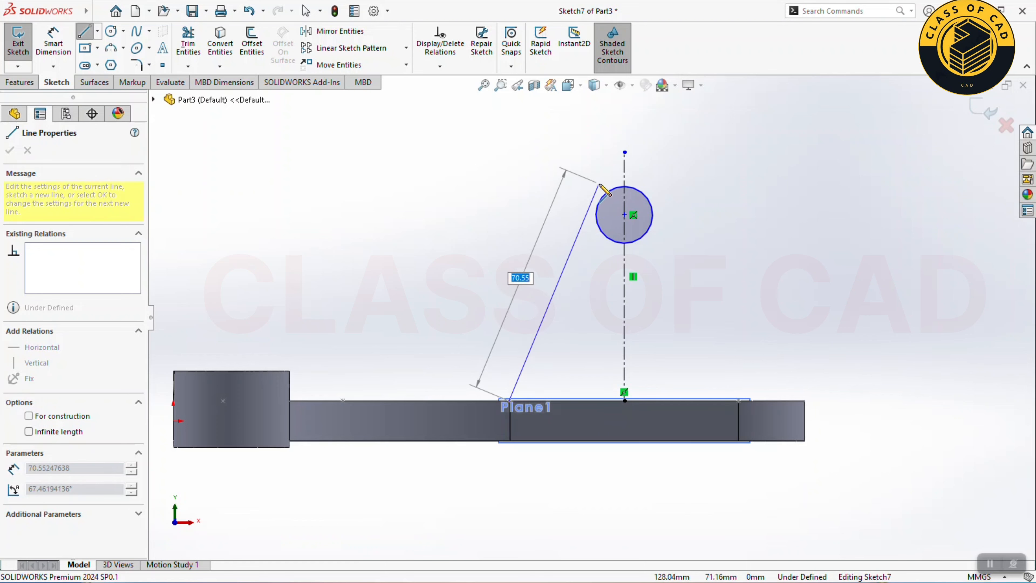
pyautogui.click(599, 185)
pyautogui.press('Escape')
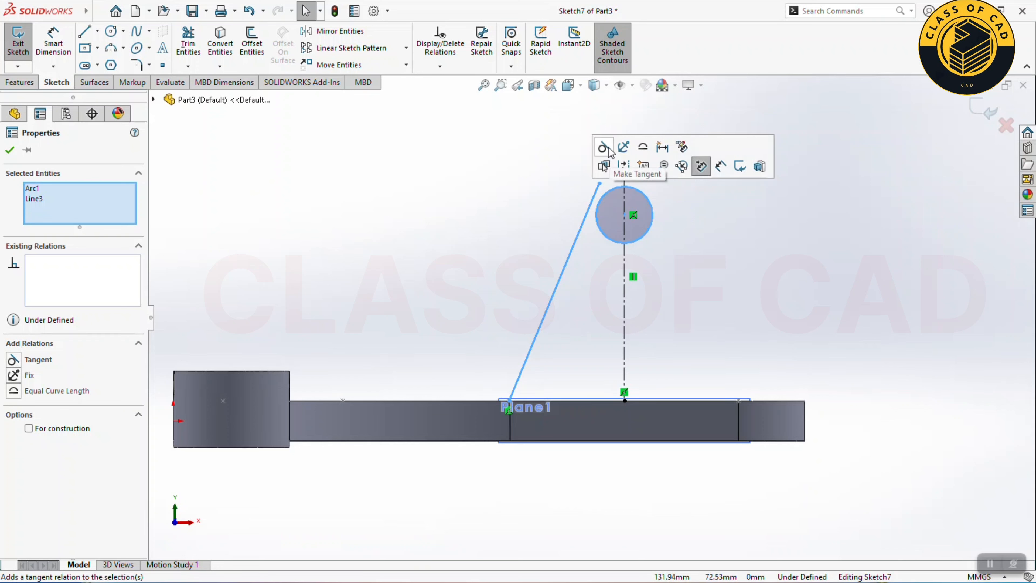
# Step: Make the sloping line tangent to the circle and mirror it about the vertical centerline
pyautogui.click(605, 148)
pyautogui.press('Escape')
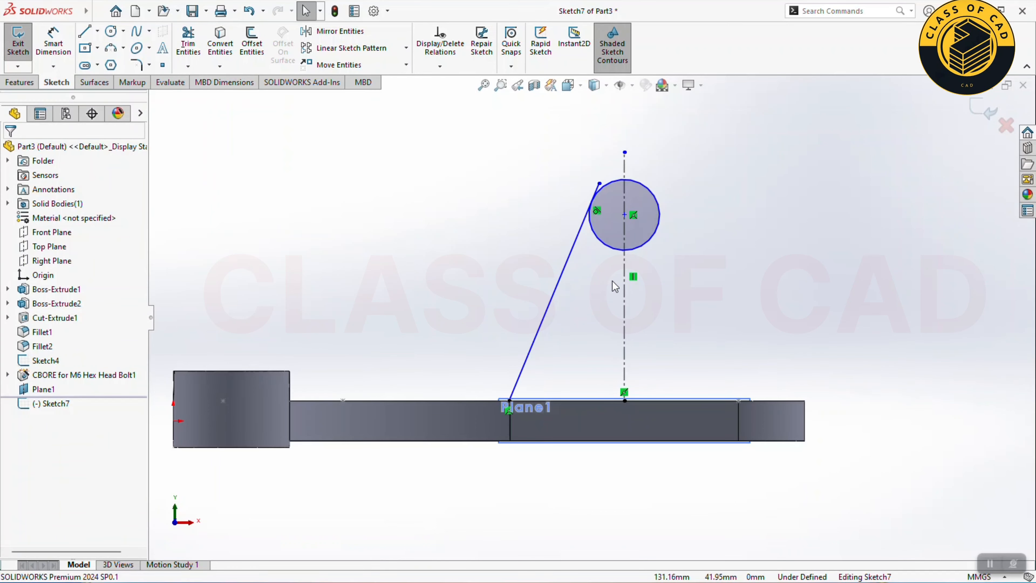
pyautogui.moveTo(579, 300)
pyautogui.mouseDown()
pyautogui.moveTo(534, 331)
pyautogui.moveTo(548, 329)
pyautogui.mouseUp()
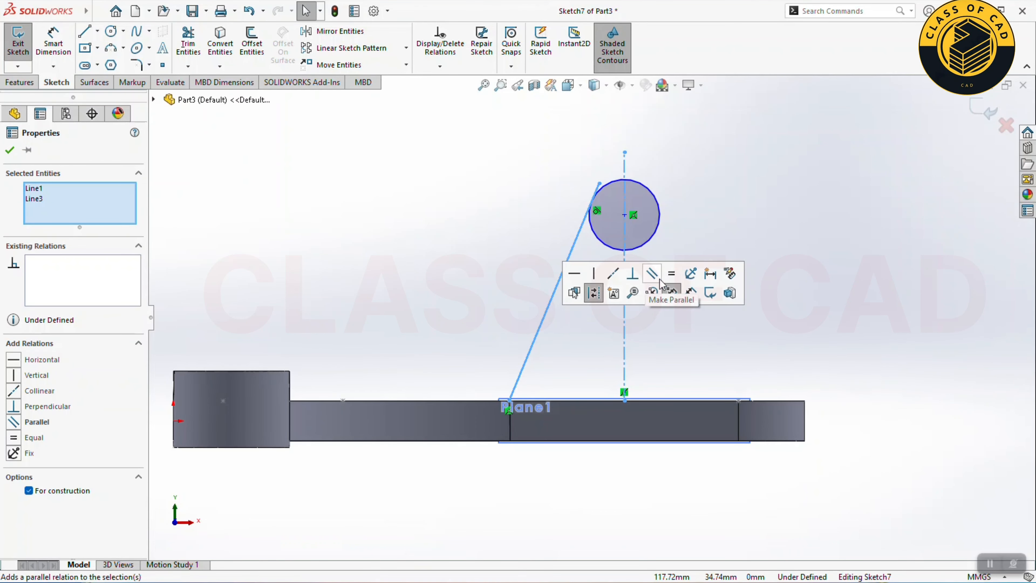
pyautogui.click(341, 33)
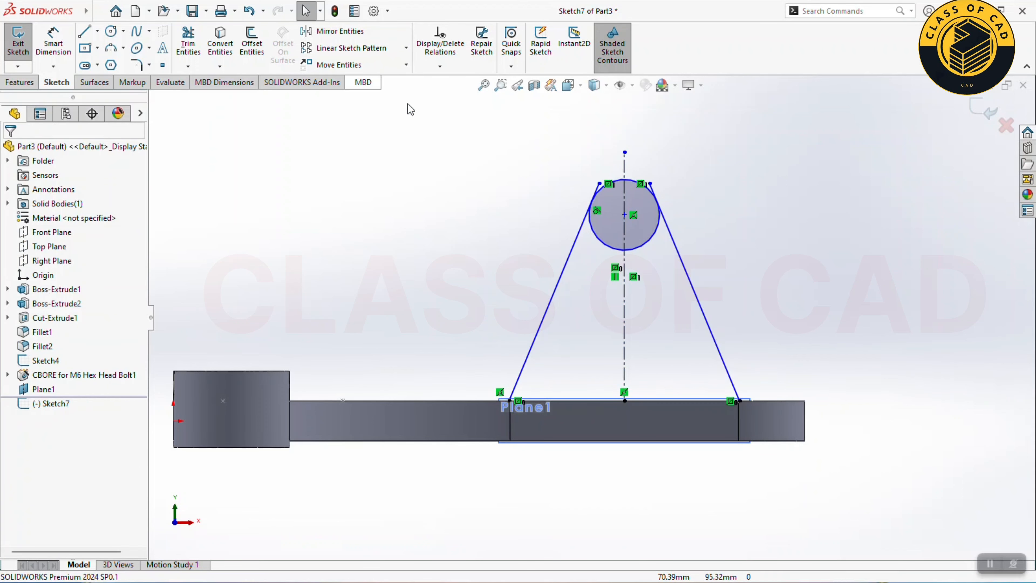
# Step: Trim both sloping lines' ends above their tangent points and the circle's lower portion, leaving a rounded top arc
pyautogui.click(188, 41)
pyautogui.scroll(-5, 622, 171)
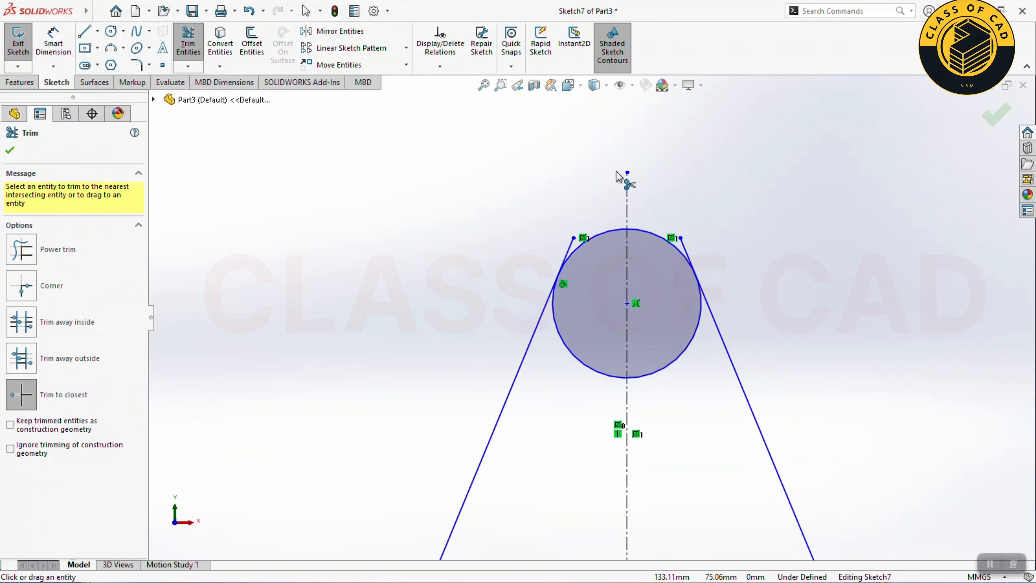
pyautogui.click(559, 272)
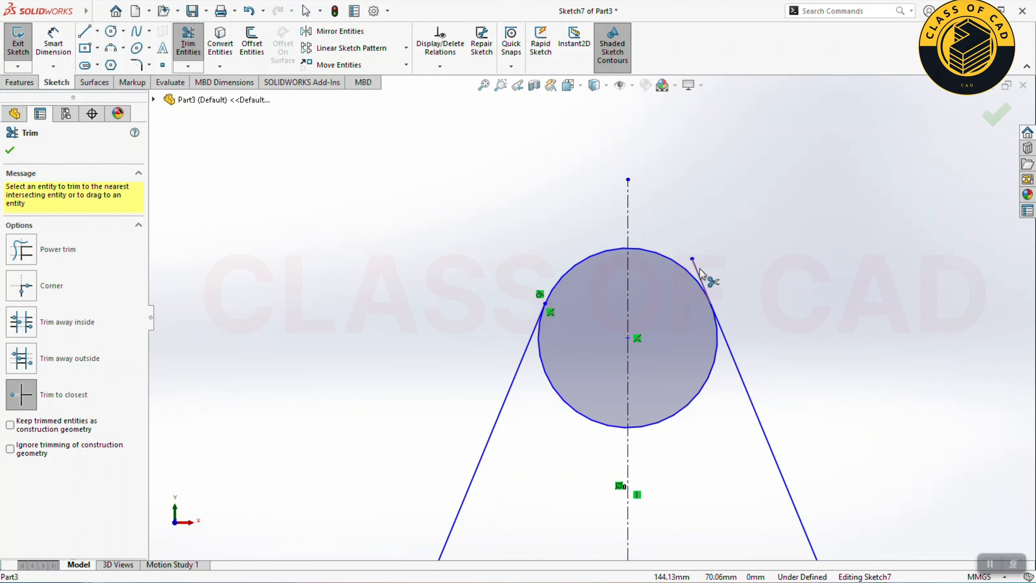
pyautogui.click(710, 374)
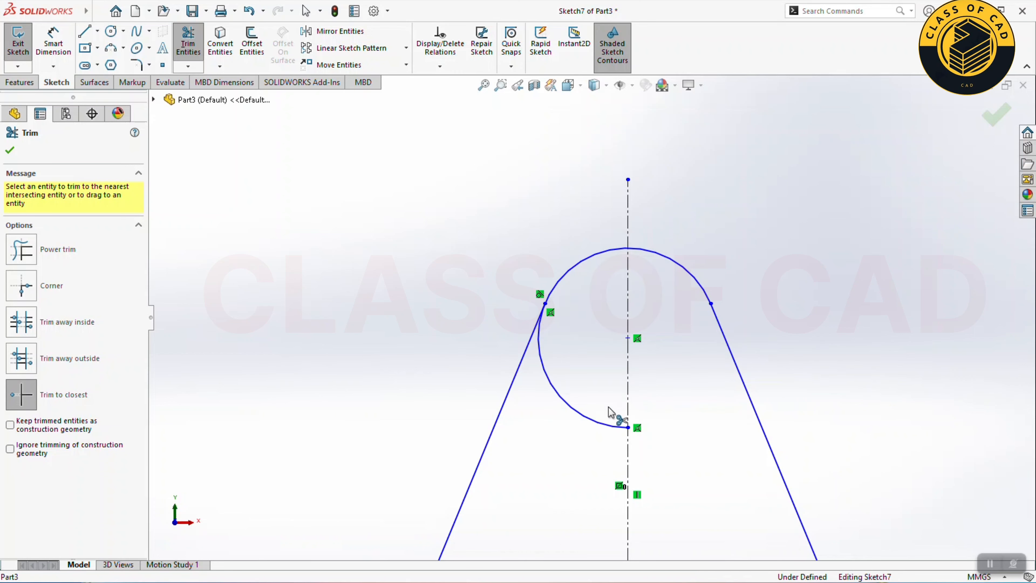
pyautogui.scroll(2, 596, 424)
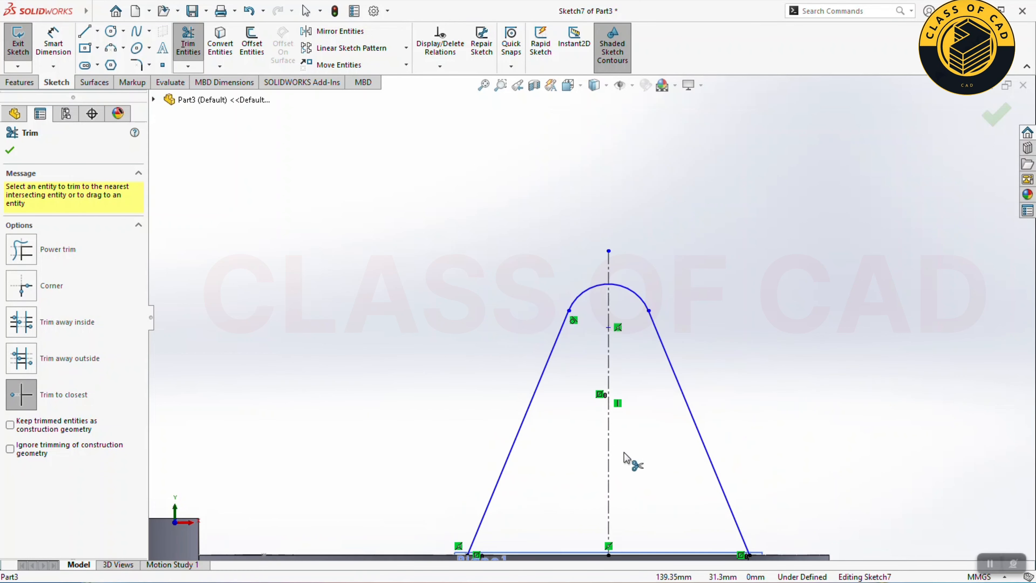
pyautogui.keyDown('ctrl'); pyautogui.moveTo(624, 452); pyautogui.dragTo(621, 335, button='middle'); pyautogui.keyUp('ctrl')
pyautogui.press('Escape')
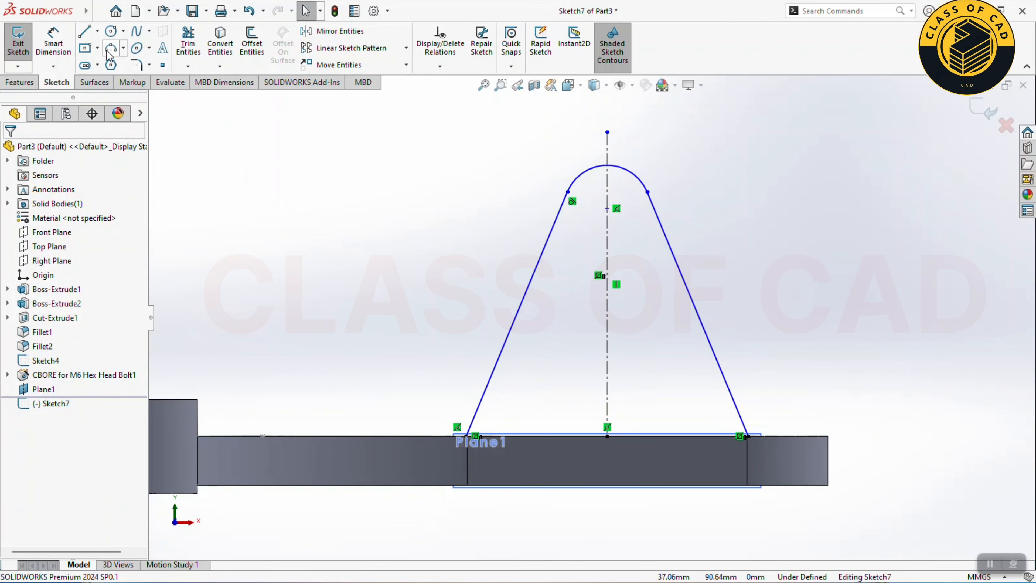
# Step: Close the lug profile with a horizontal line joining the lower ends of the two sloping lines
pyautogui.click(86, 33)
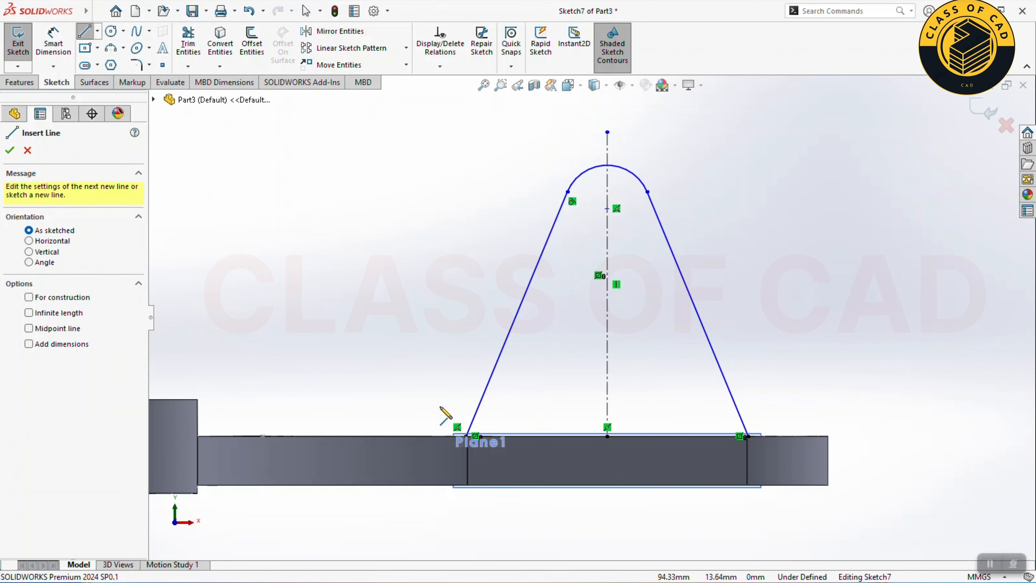
pyautogui.click(467, 436)
pyautogui.click(747, 436)
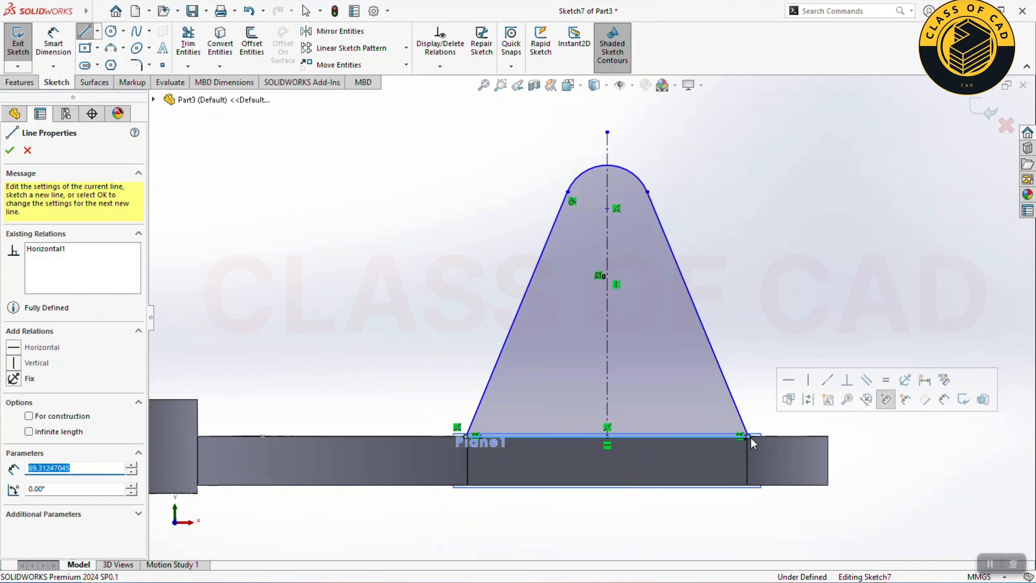
# Step: Dimension the lug's top arc with a radius of 12 mm
pyautogui.click(53, 40)
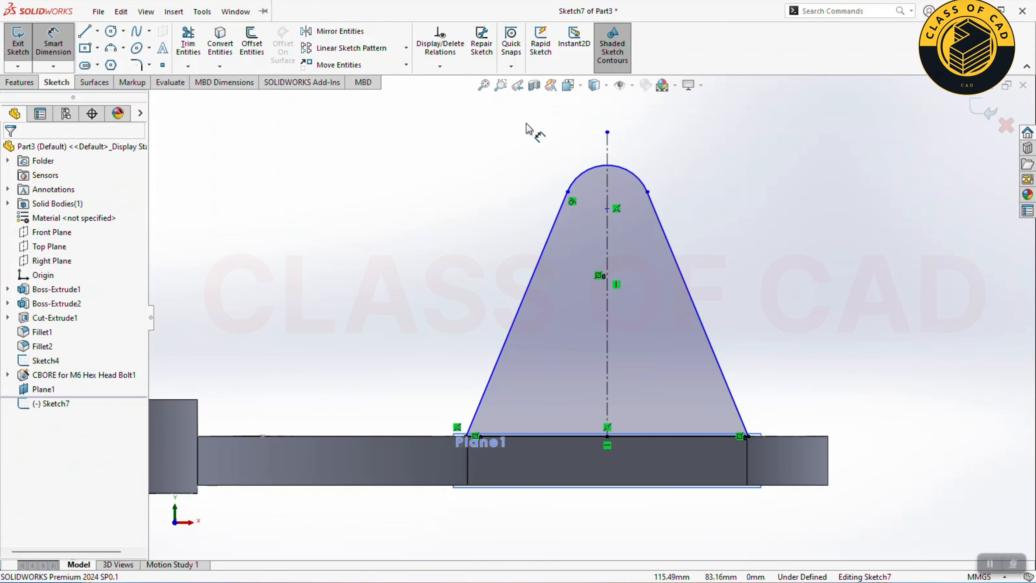
pyautogui.click(592, 170)
pyautogui.click(680, 153)
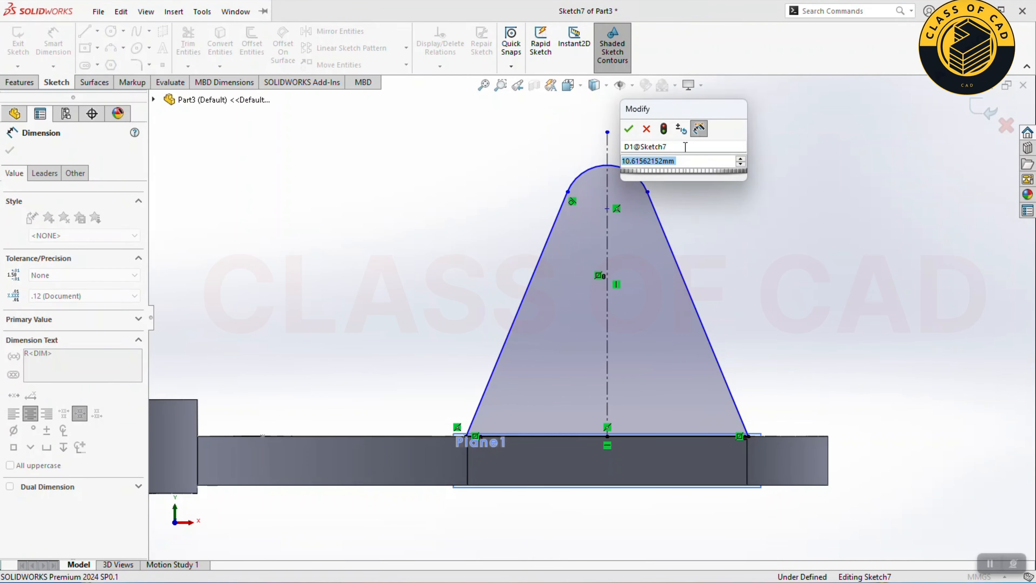
pyautogui.write('12')
pyautogui.press('Return')
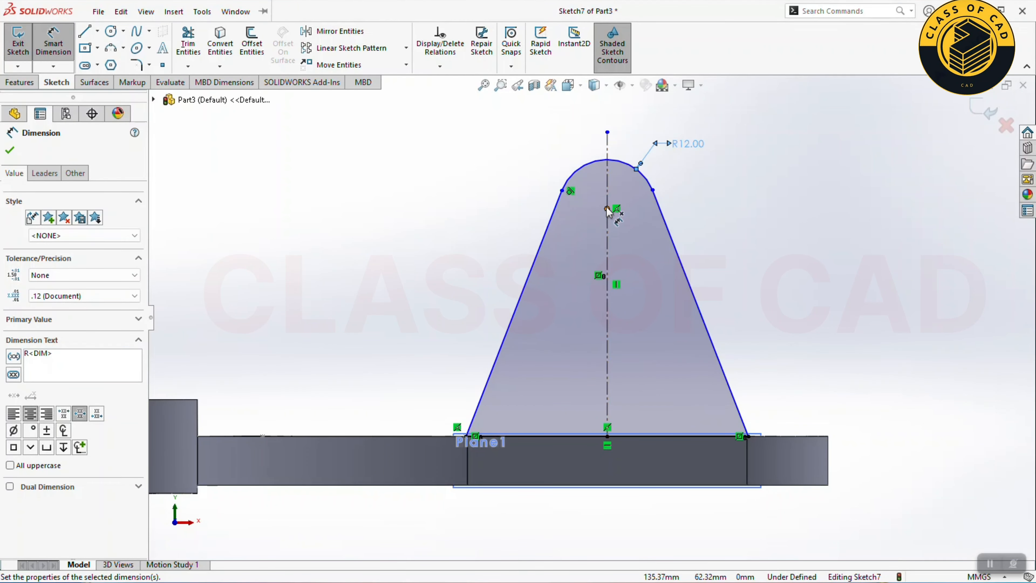
# Step: Dimension the height from the base line's midpoint to the arc's centre as 60 mm
pyautogui.click(608, 209)
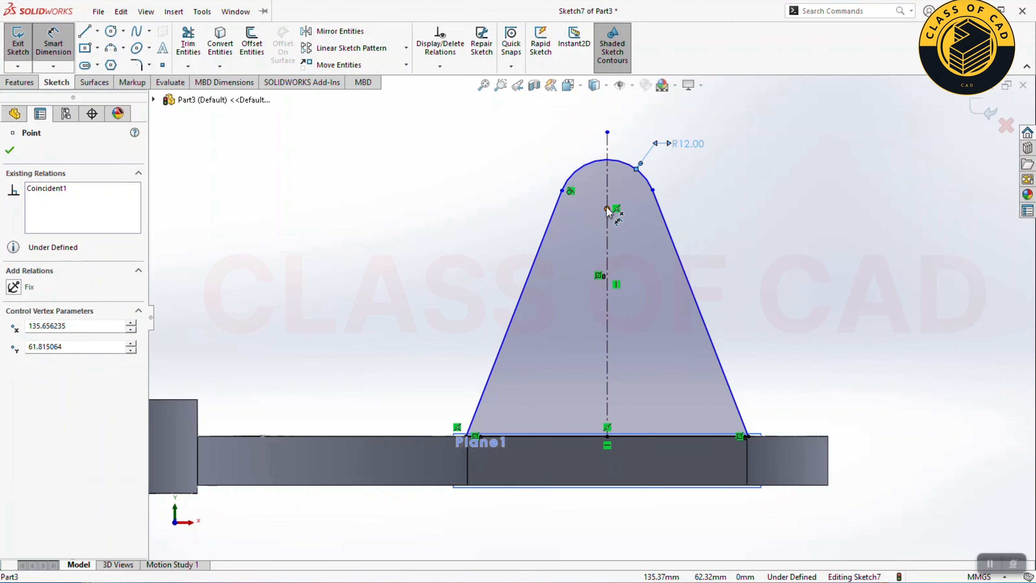
pyautogui.click(608, 437)
pyautogui.click(734, 326)
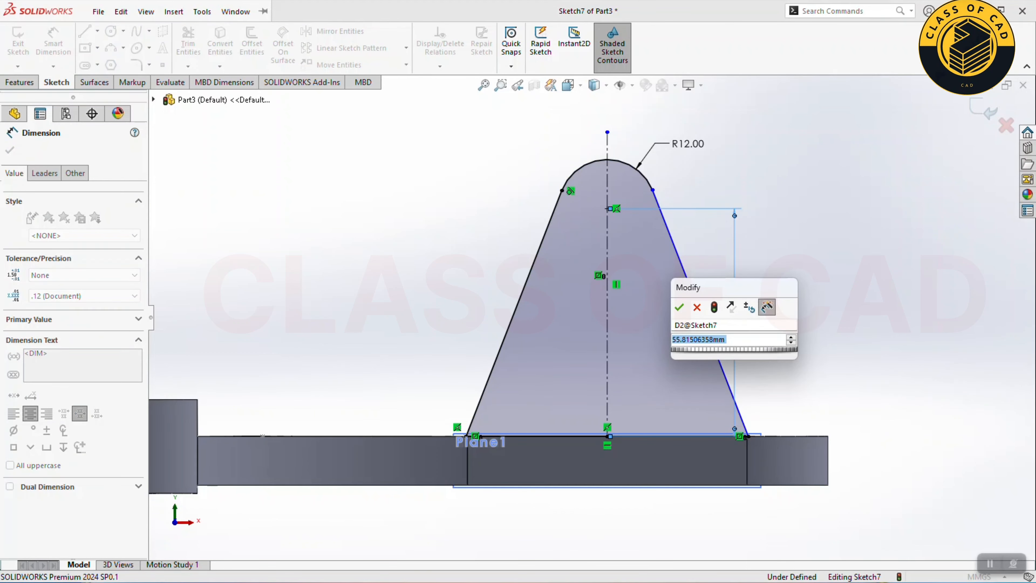
pyautogui.write('60')
pyautogui.press('Return')
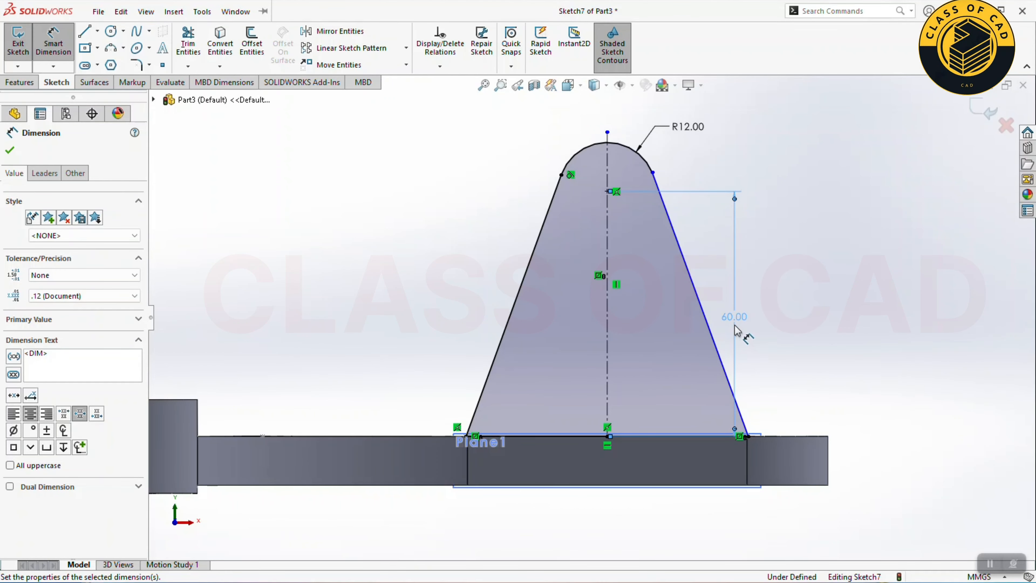
# Step: Make the mirrored sloping line's lower endpoint coincident with the plate's upper edge
pyautogui.scroll(-8, 751, 437)
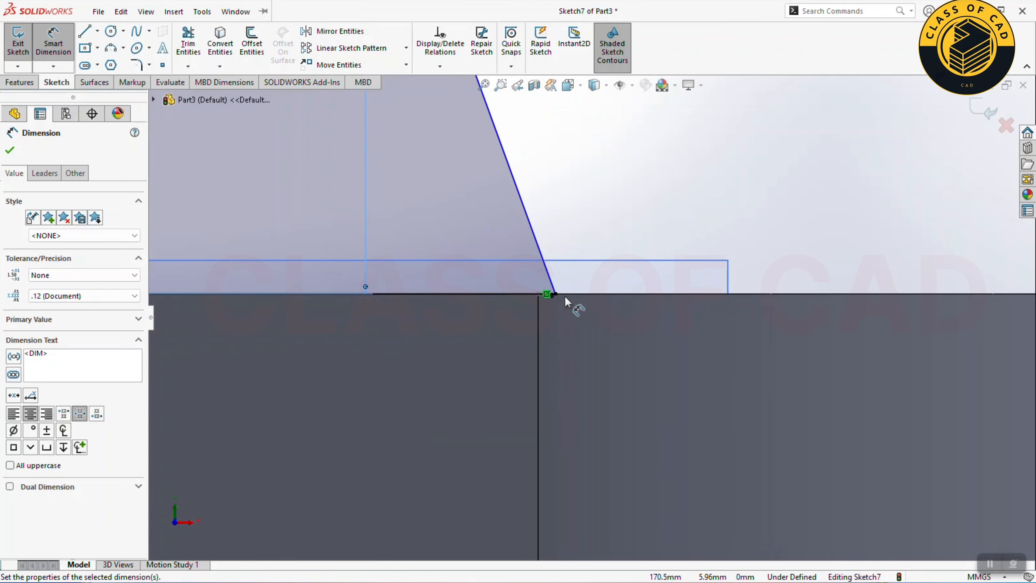
pyautogui.press('Escape')
pyautogui.click(554, 295)
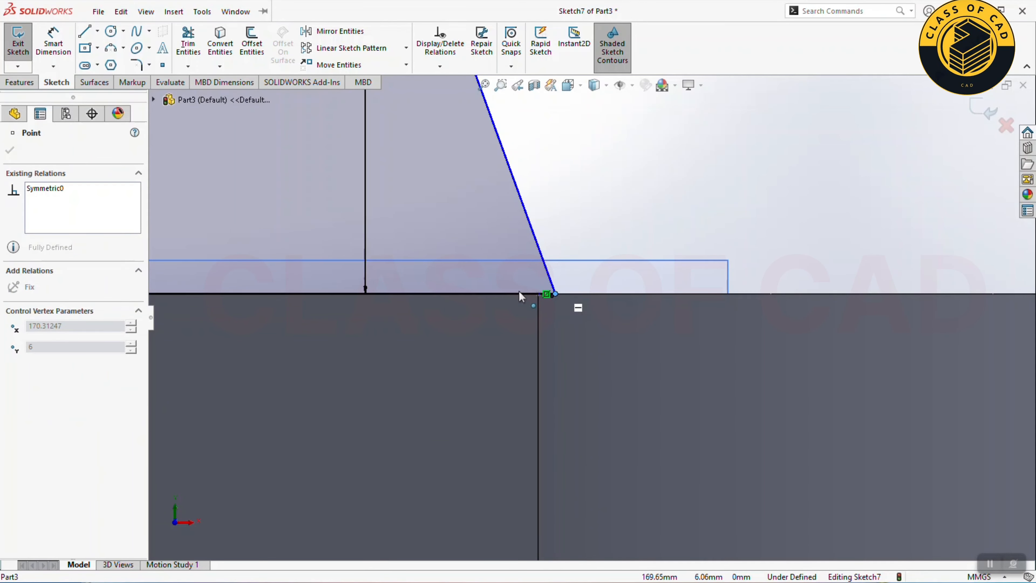
pyautogui.keyDown('ctrl'); pyautogui.click(587, 294); pyautogui.keyUp('ctrl')
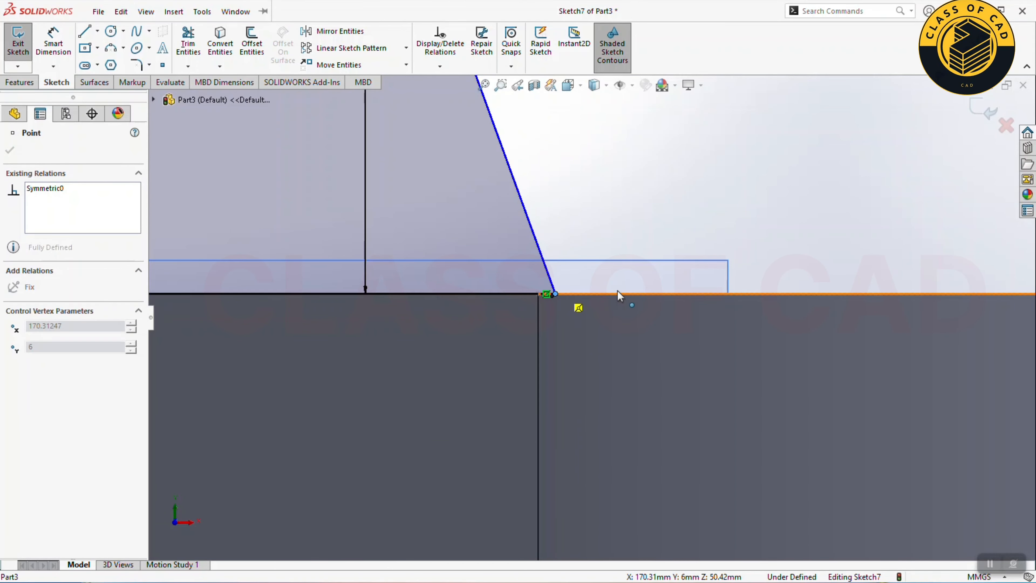
pyautogui.click(809, 202)
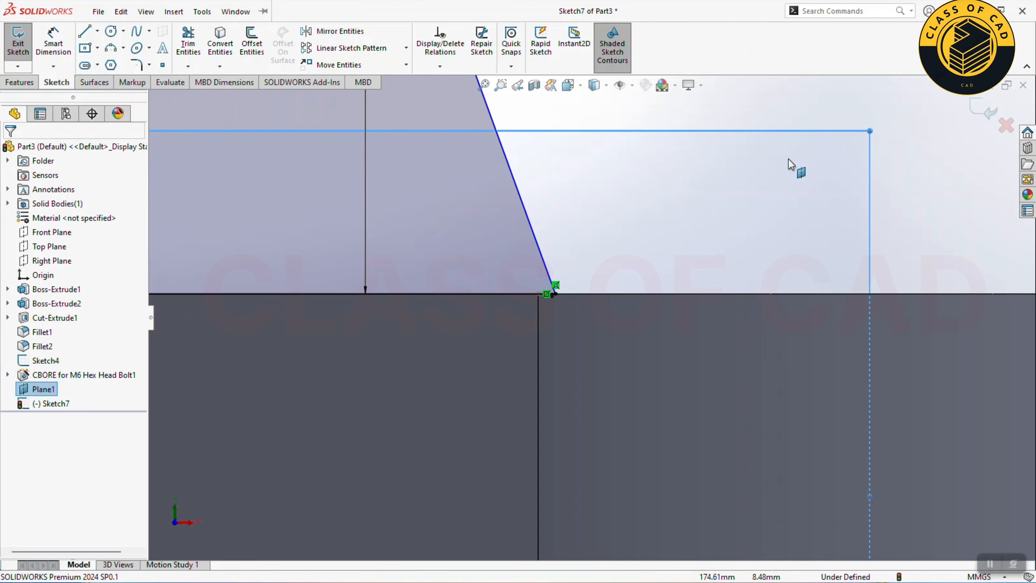
pyautogui.press('Escape')
pyautogui.scroll(-3, 551, 255)
pyautogui.scroll(-3, 560, 331)
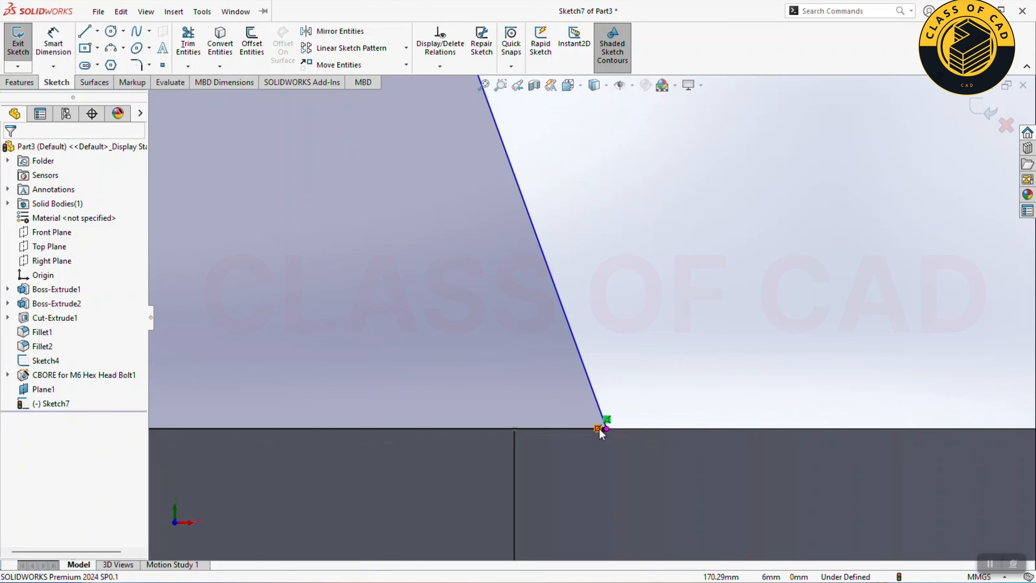
pyautogui.scroll(5, 599, 435)
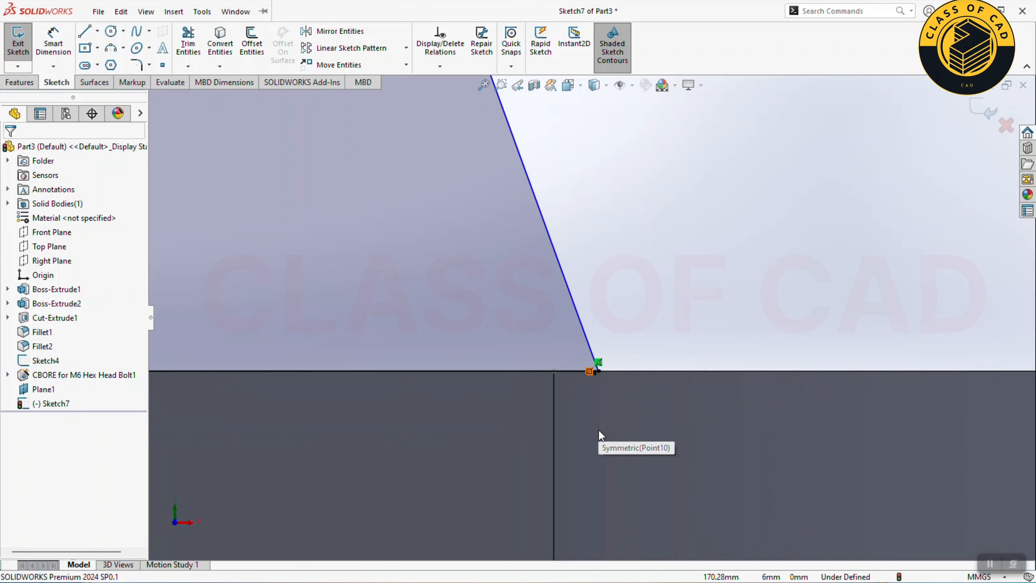
pyautogui.scroll(4, 641, 347)
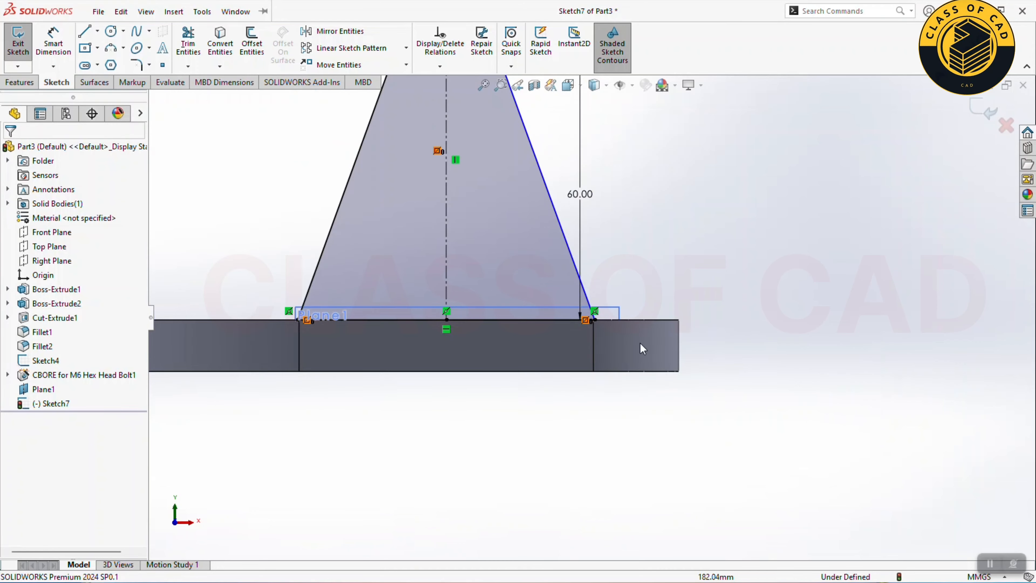
# Step: Add a tangent relation between the top arc and the mirrored sloping line
pyautogui.scroll(-5, 520, 255)
pyautogui.moveTo(487, 218); pyautogui.dragTo(523, 243)
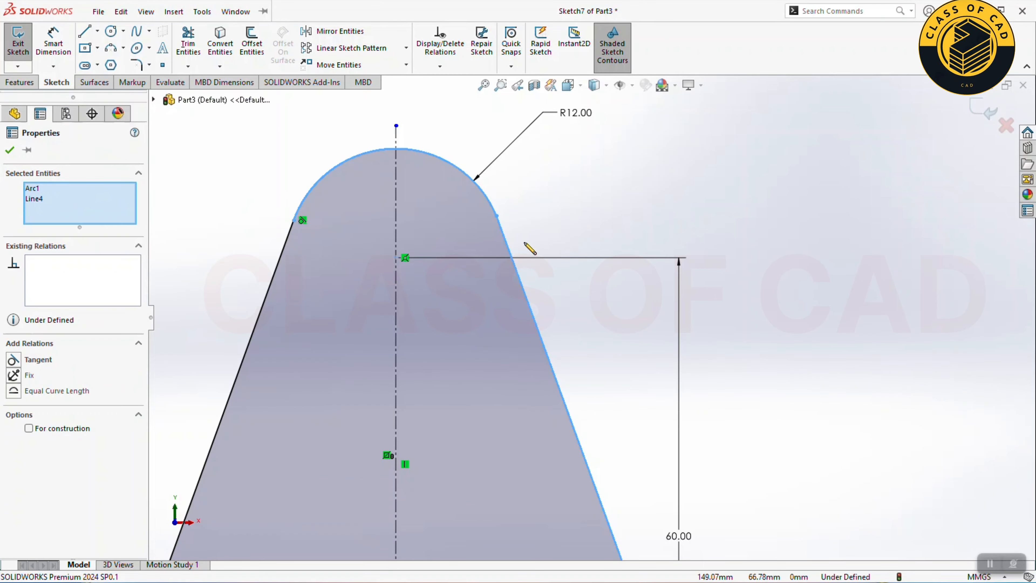
pyautogui.click(559, 194)
pyautogui.scroll(4, 563, 318)
pyautogui.press('Escape')
pyautogui.scroll(3, 563, 322)
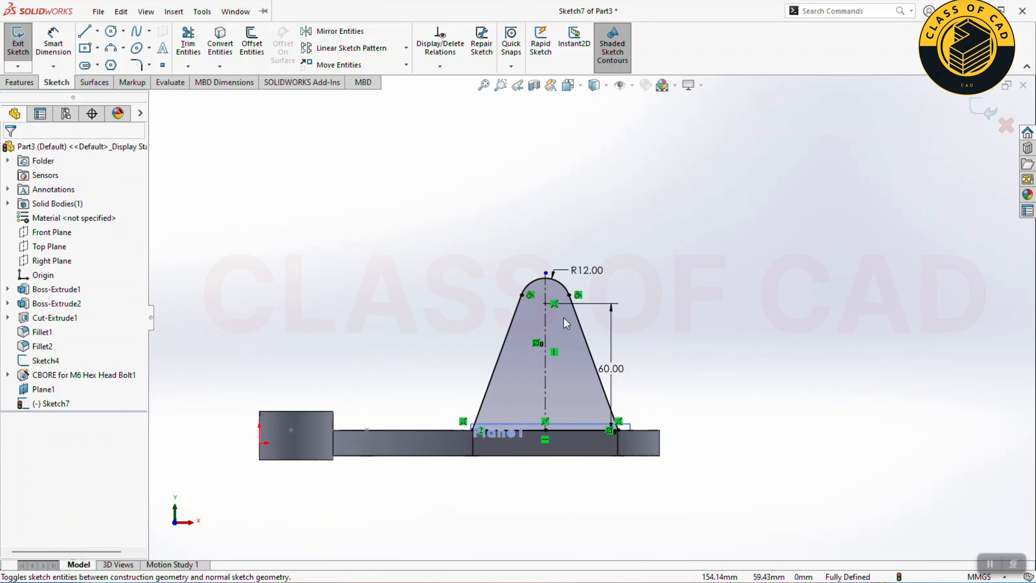
# Step: Sketch a circle about 7.6 mm in diameter centred on the top arc's centre point
pyautogui.scroll(-4, 589, 346)
pyautogui.moveTo(589, 355); pyautogui.dragTo(575, 362, button='middle')
pyautogui.hotkey('ctrl', '8')
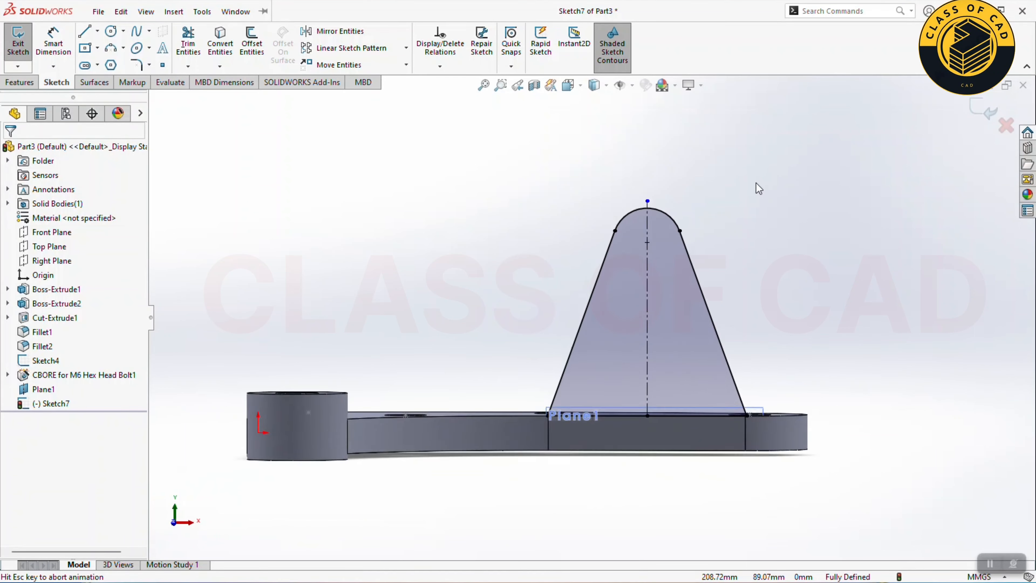
pyautogui.scroll(-6, 725, 252)
pyautogui.click(113, 32)
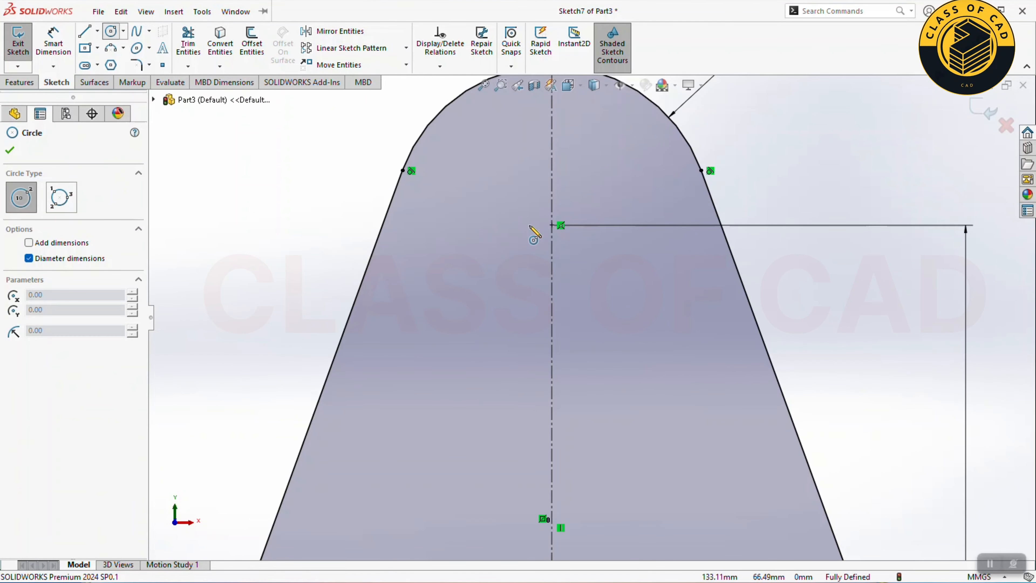
pyautogui.click(552, 225)
pyautogui.click(511, 196)
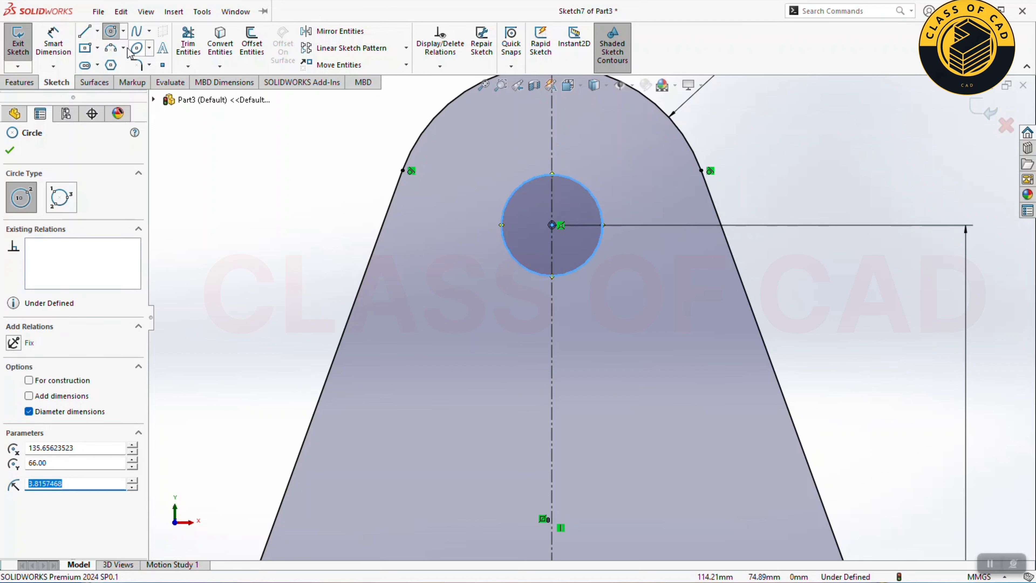
# Step: Dimension the circle inside the lug with a diameter of 12 mm
pyautogui.click(52, 42)
pyautogui.click(503, 225)
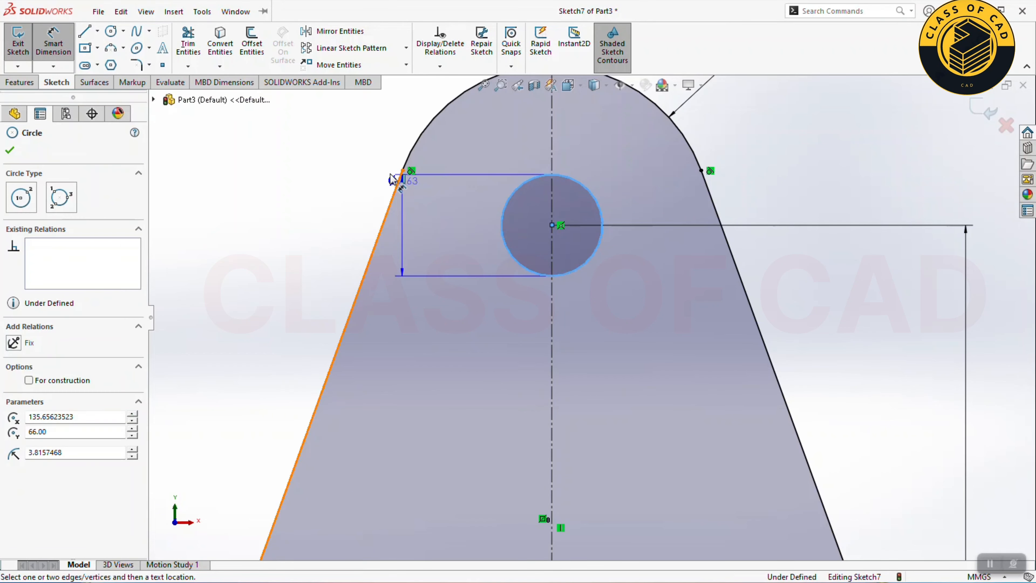
pyautogui.click(343, 155)
pyautogui.write('2')
pyautogui.press('Return')
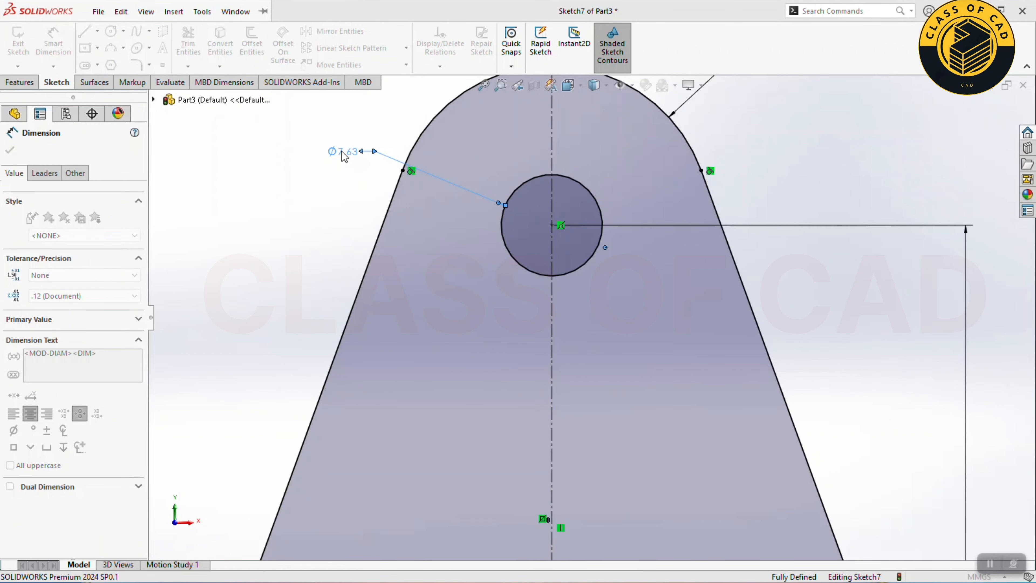
pyautogui.press('Escape')
# Step: Extrude the lug profile as a blind boss 8 mm deep, merged with the plate
pyautogui.click(14, 83)
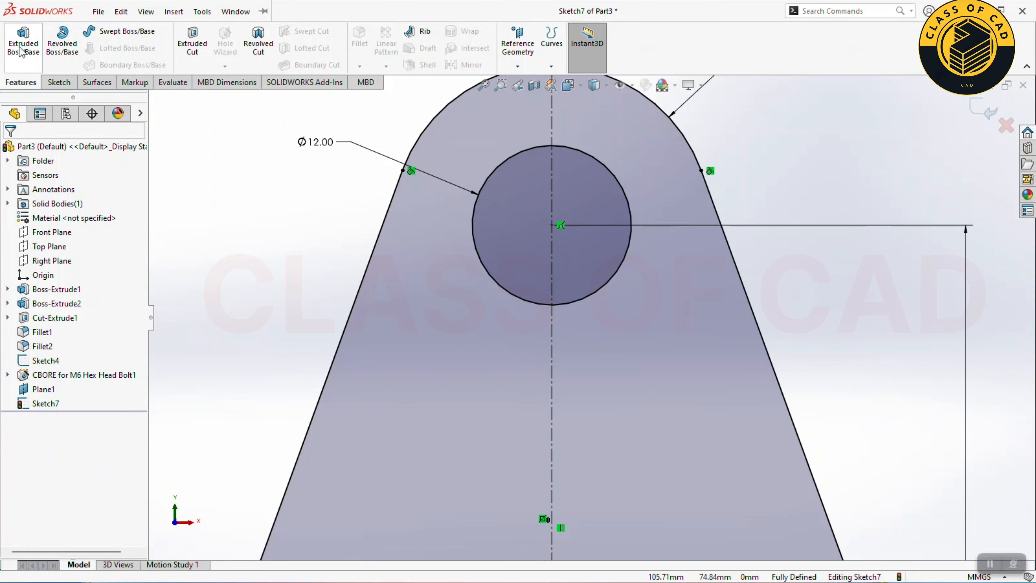
pyautogui.click(24, 41)
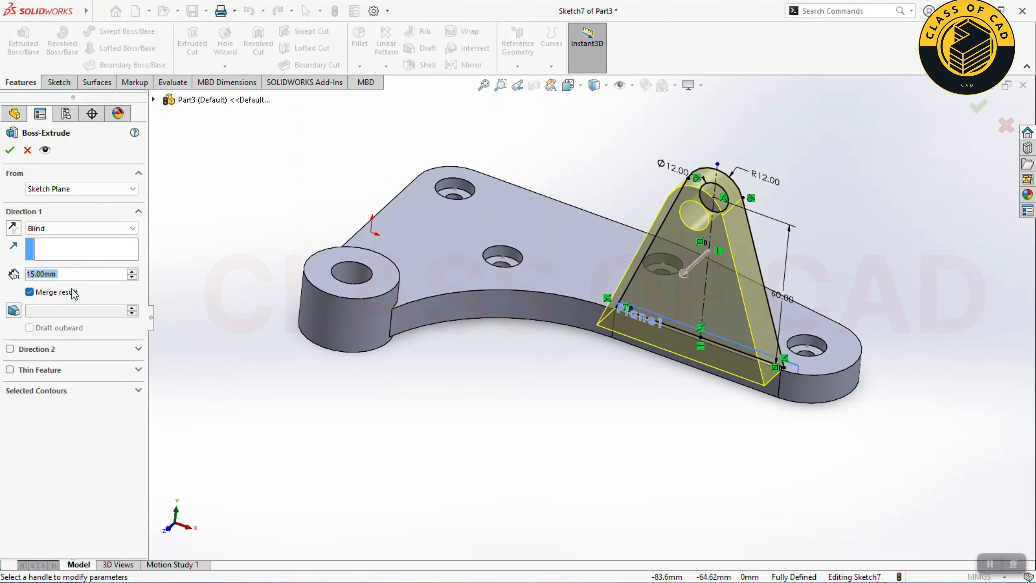
pyautogui.write('8')
pyautogui.press('Return')
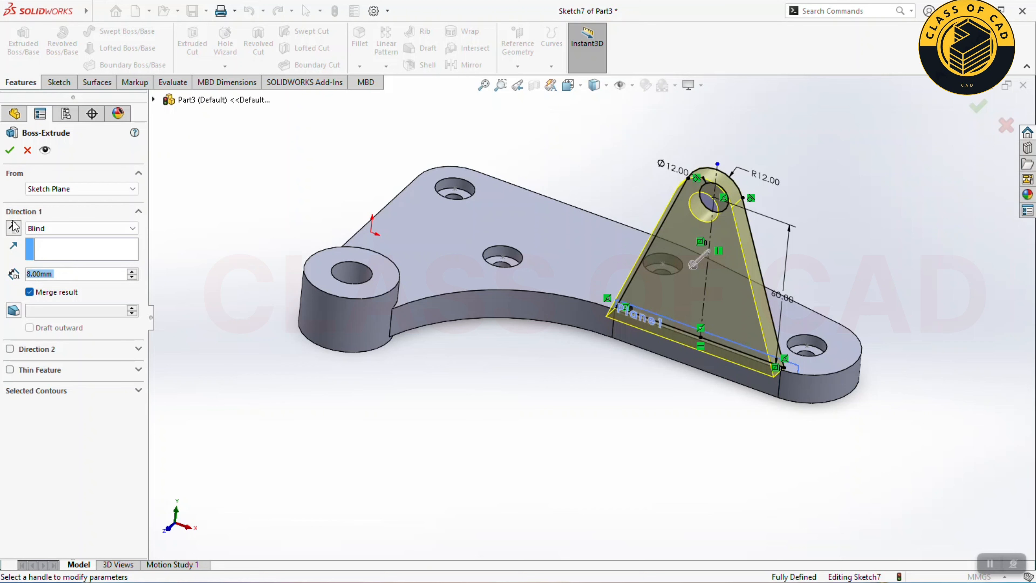
pyautogui.moveTo(485, 407); pyautogui.dragTo(509, 420, button='middle')
pyautogui.click(9, 150)
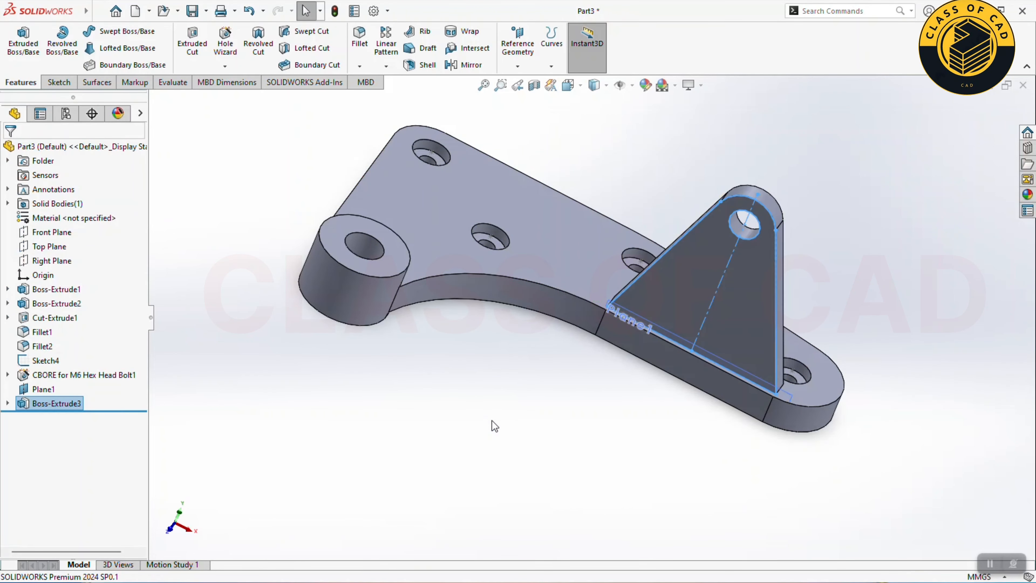
pyautogui.click(542, 433)
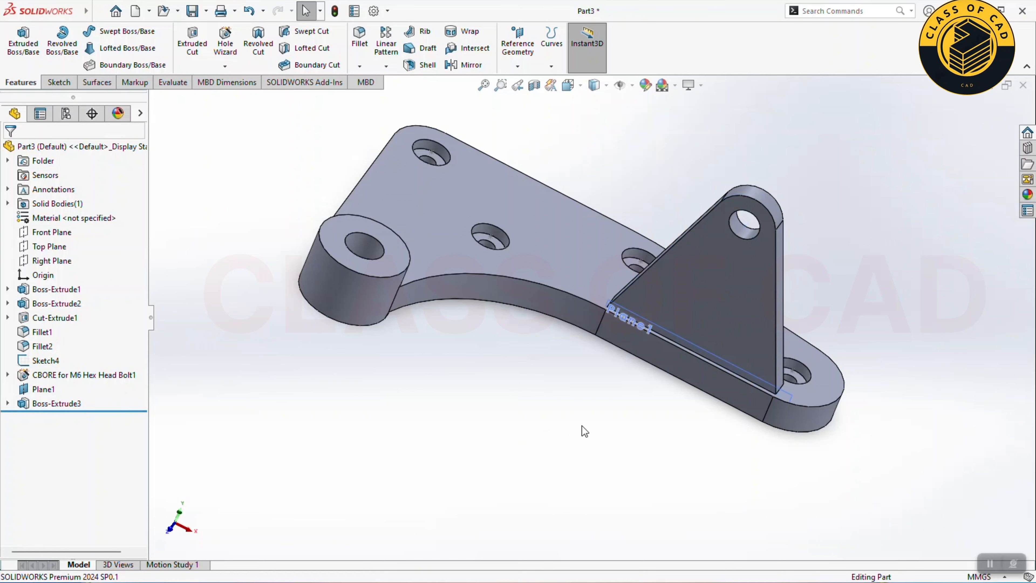
# Step: Start a sketch on the lug's outer face and convert the 12 mm hole's edge into a sketch circle
pyautogui.moveTo(548, 426); pyautogui.dragTo(503, 424, button='middle')
pyautogui.scroll(-1, 595, 381)
pyautogui.keyDown('ctrl'); pyautogui.moveTo(601, 379); pyautogui.dragTo(555, 407, button='middle'); pyautogui.keyUp('ctrl')
pyautogui.click(659, 334)
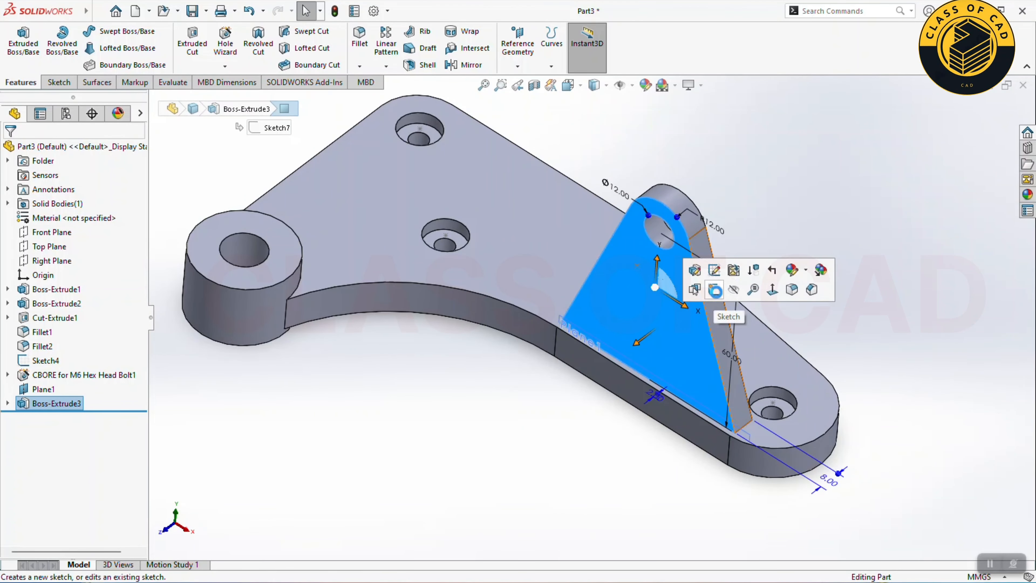
pyautogui.click(714, 291)
pyautogui.scroll(-4, 723, 268)
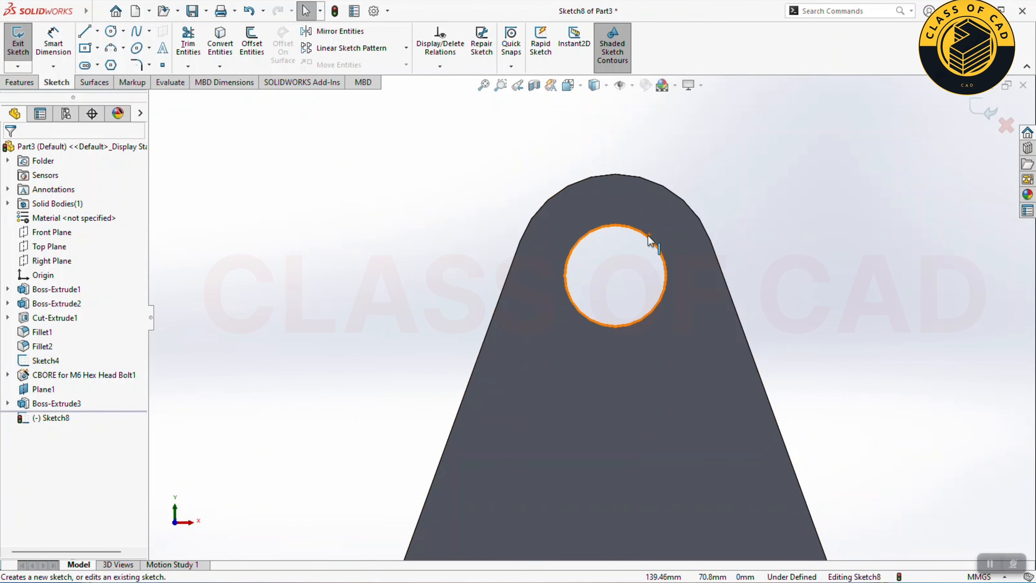
pyautogui.click(219, 44)
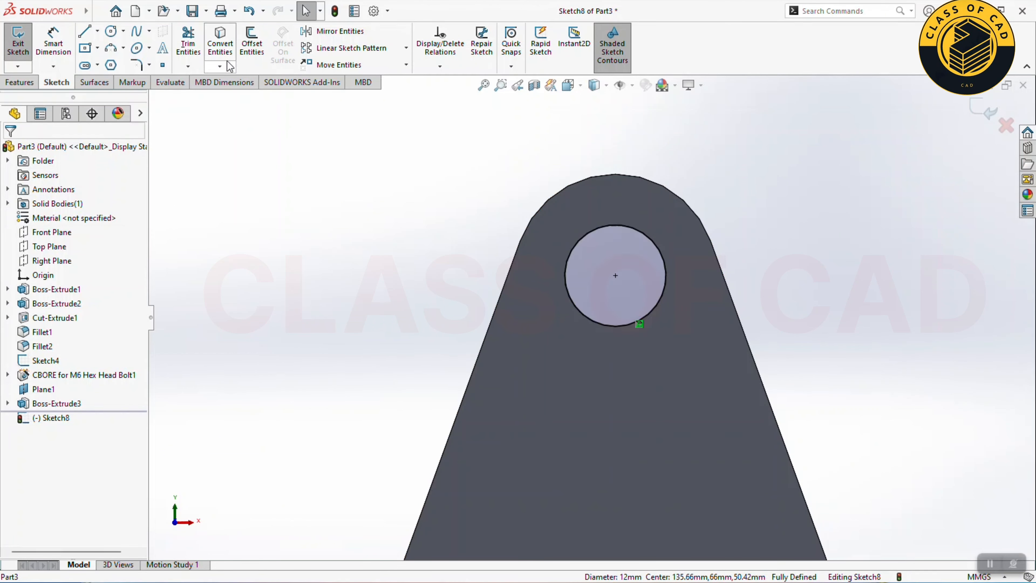
# Step: Sketch a circle about 19.3 mm in diameter concentric with the 12 mm hole on the lug's face
pyautogui.click(108, 35)
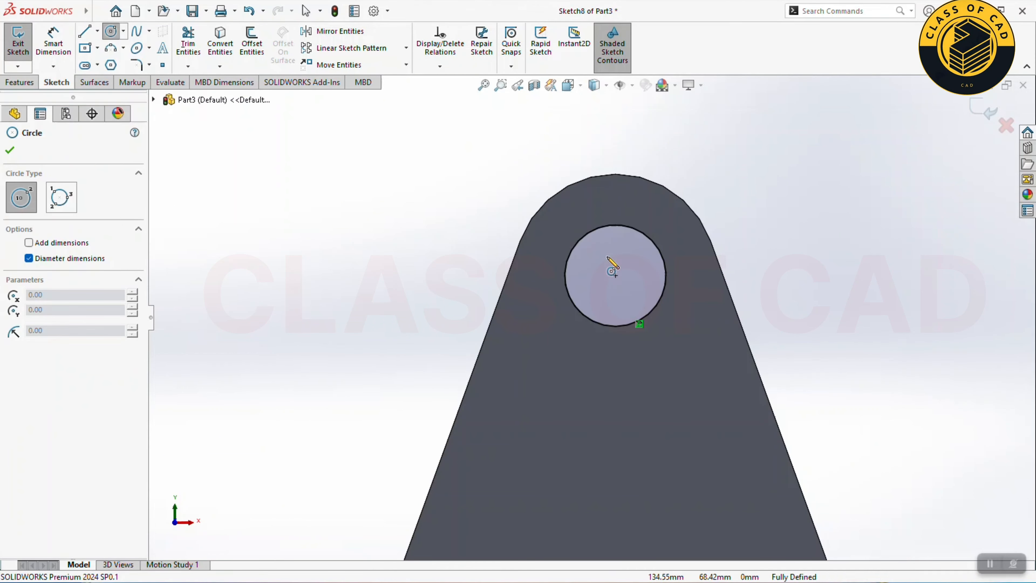
pyautogui.click(616, 276)
pyautogui.click(557, 220)
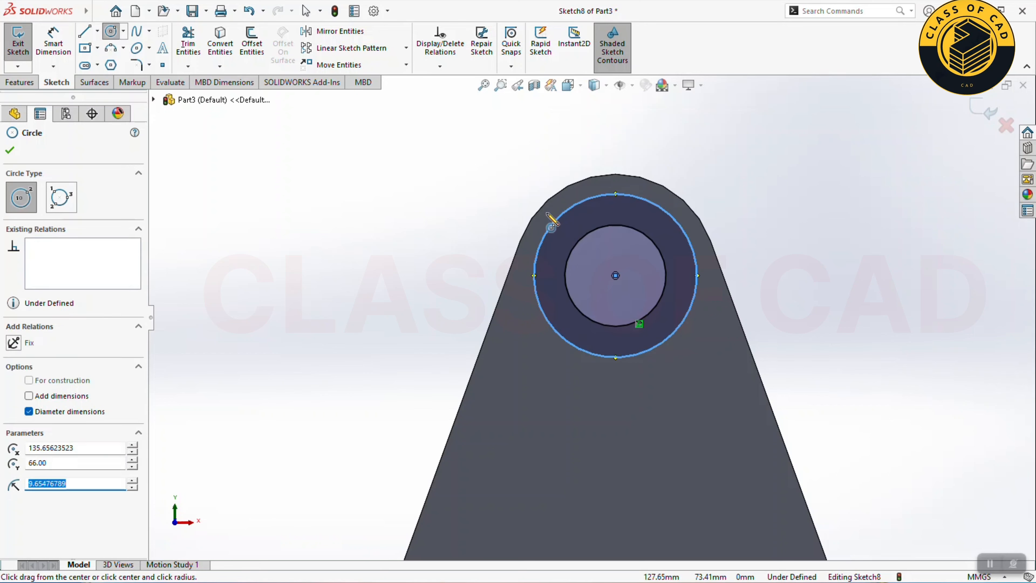
pyautogui.press('Escape')
pyautogui.press('Escape')
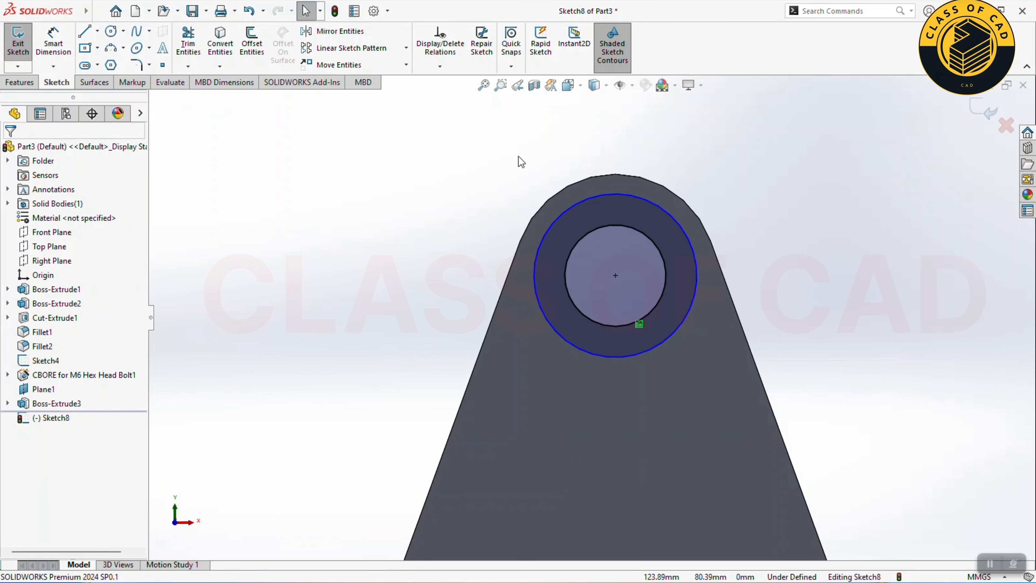
# Step: Make the outer circle tangent to the lug's rounded top edge
pyautogui.click(567, 207)
pyautogui.keyDown('ctrl'); pyautogui.click(561, 187); pyautogui.keyUp('ctrl')
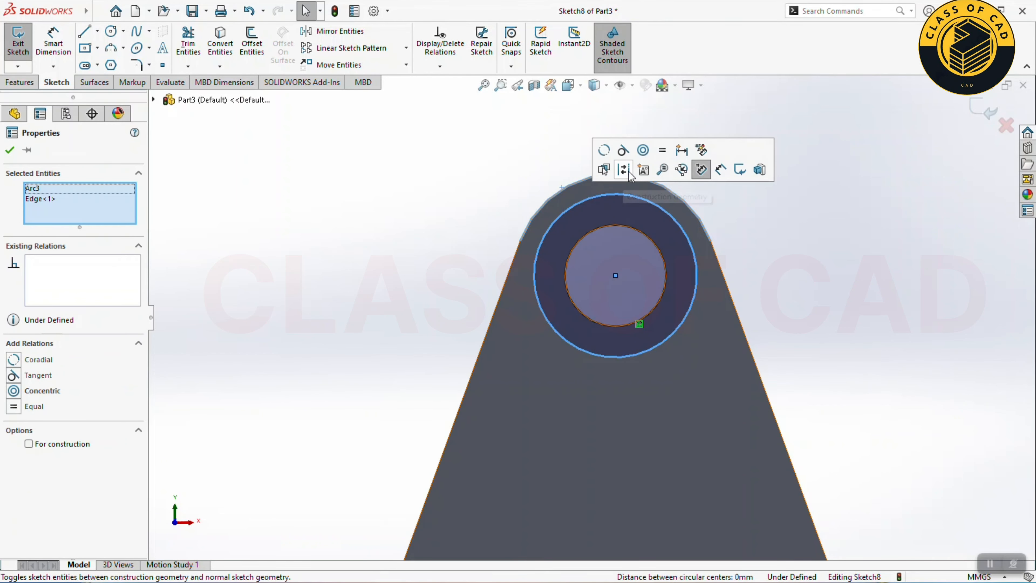
pyautogui.click(622, 150)
pyautogui.click(458, 175)
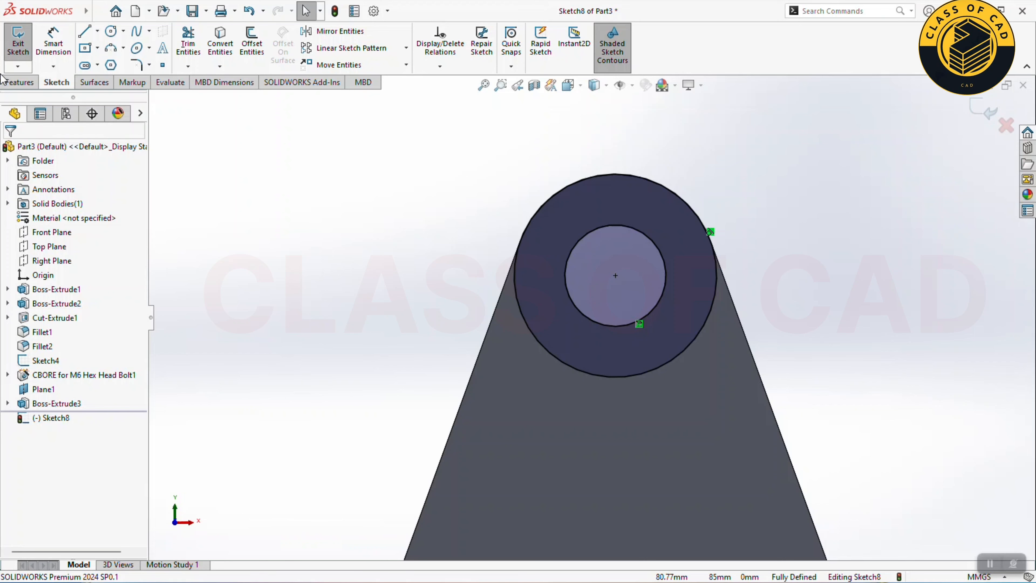
# Step: Extrude the ring sketch as a merged blind boss, 10 mm in Direction 1 and 12 mm in Direction 2
pyautogui.click(6, 81)
pyautogui.click(24, 45)
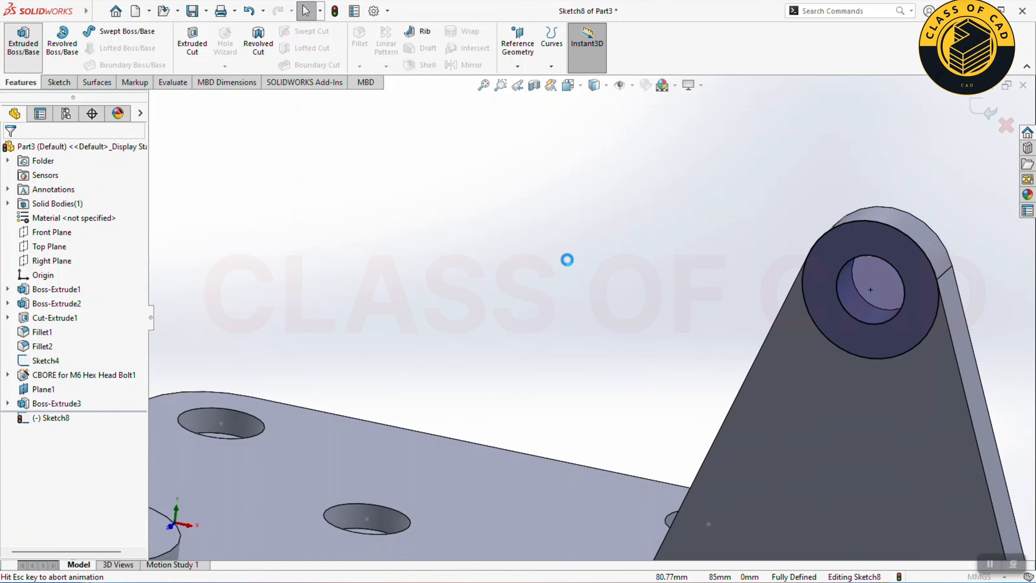
pyautogui.scroll(-5, 674, 211)
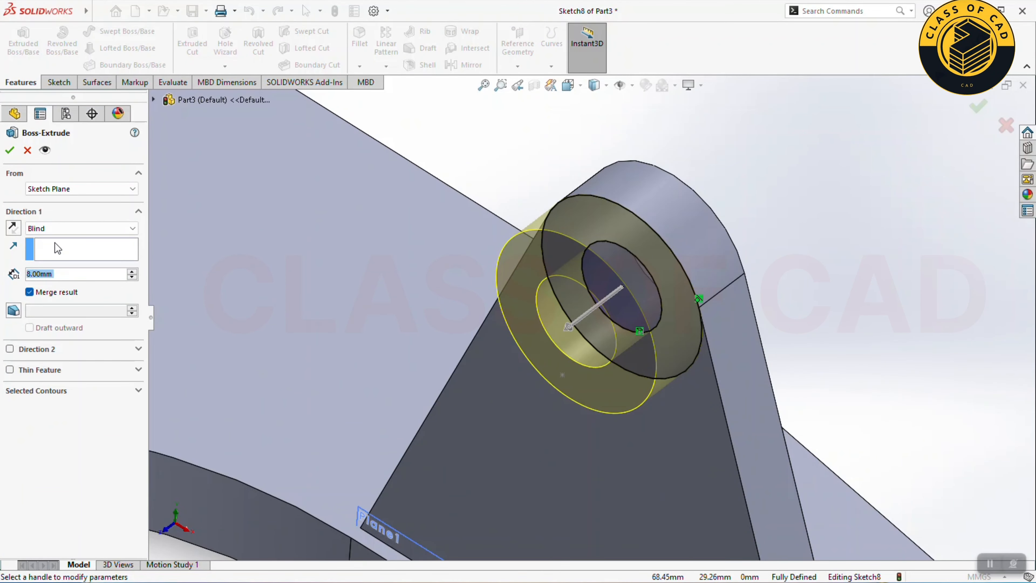
pyautogui.click(9, 348)
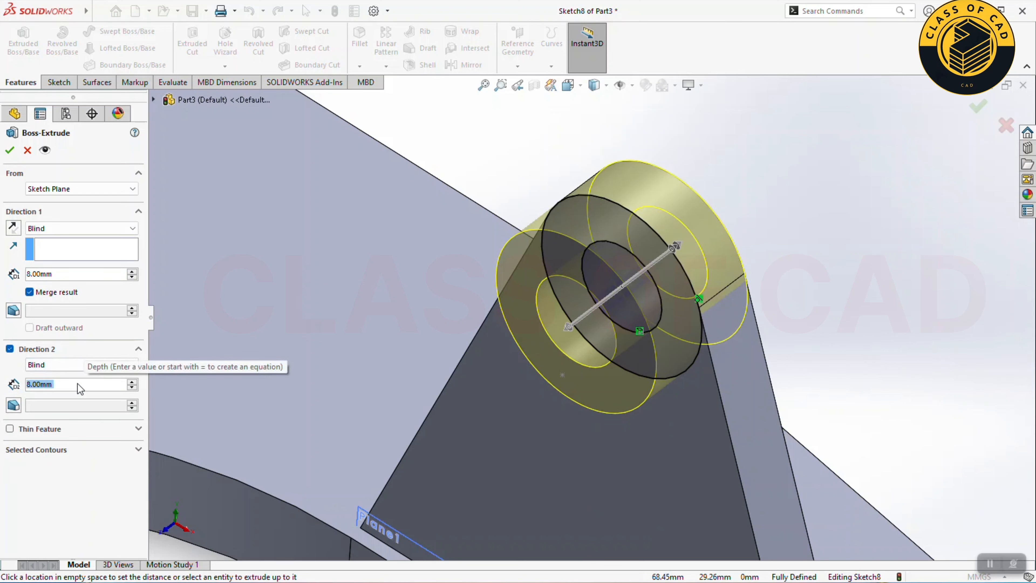
pyautogui.write('12')
pyautogui.press('Return')
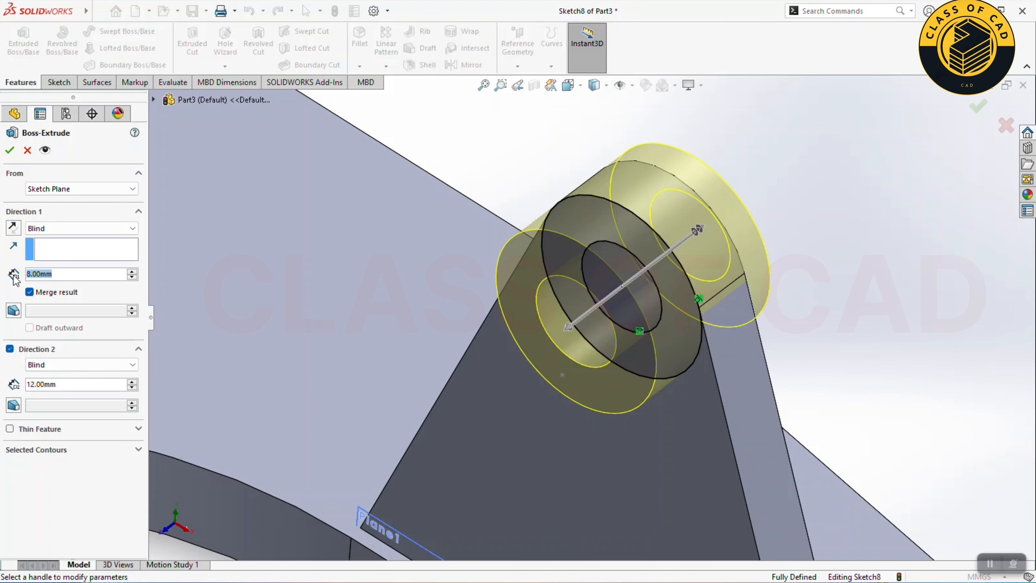
pyautogui.write('10')
pyautogui.press('Return')
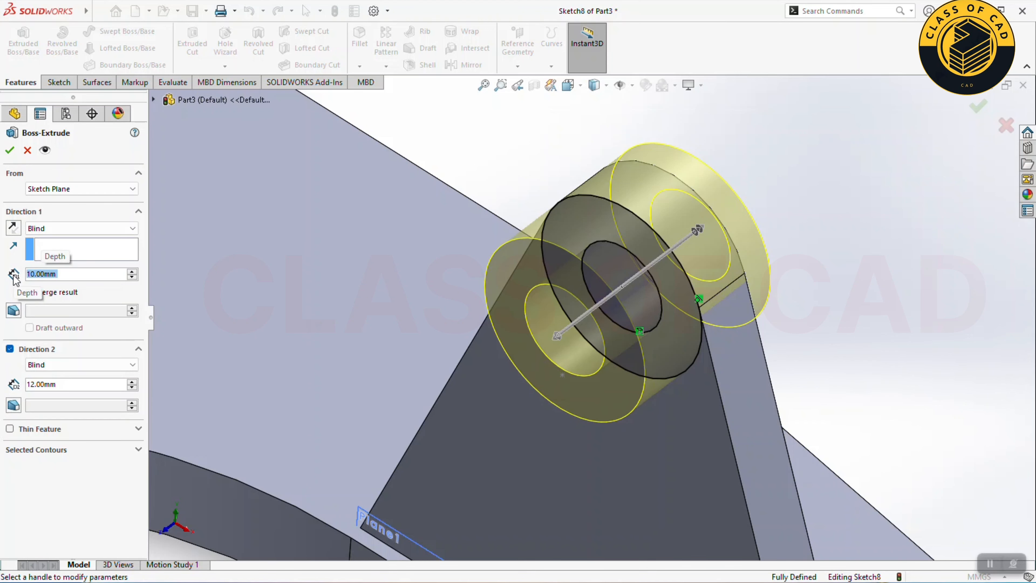
pyautogui.press('Return')
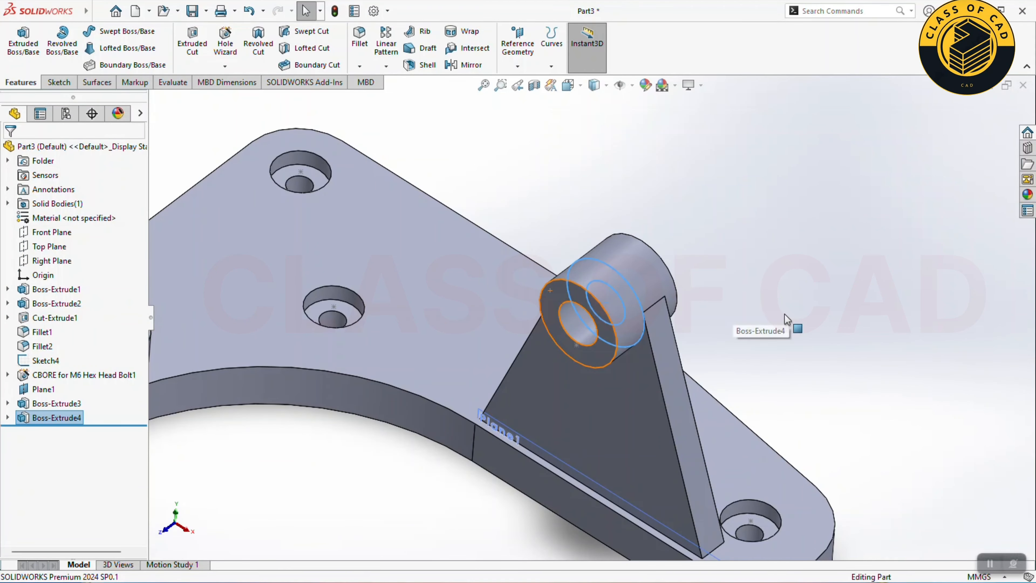
pyautogui.click(787, 318)
# Step: Hide Plane1 in the model view
pyautogui.moveTo(787, 318)
pyautogui.mouseDown(button='middle')
pyautogui.moveTo(736, 354)
pyautogui.moveTo(717, 347)
pyautogui.moveTo(759, 322)
pyautogui.mouseUp(button='middle')
pyautogui.click(515, 473)
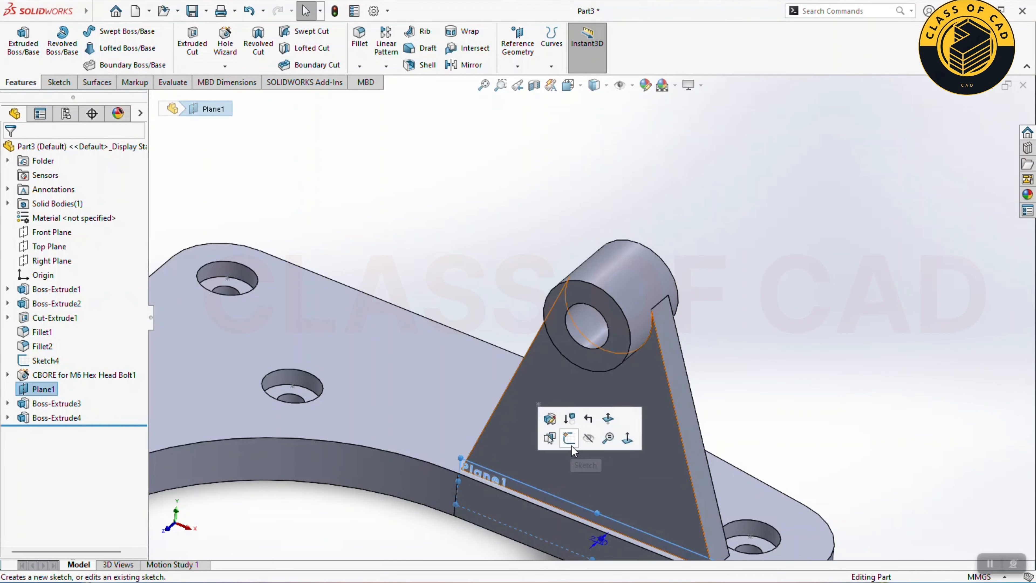
pyautogui.click(586, 438)
# Step: Create a reference axis through the cylindrical outer face of the lug's boss
pyautogui.scroll(3, 583, 438)
pyautogui.keyDown('ctrl'); pyautogui.moveTo(598, 323); pyautogui.dragTo(637, 309, button='middle'); pyautogui.keyUp('ctrl')
pyautogui.scroll(-1, 637, 308)
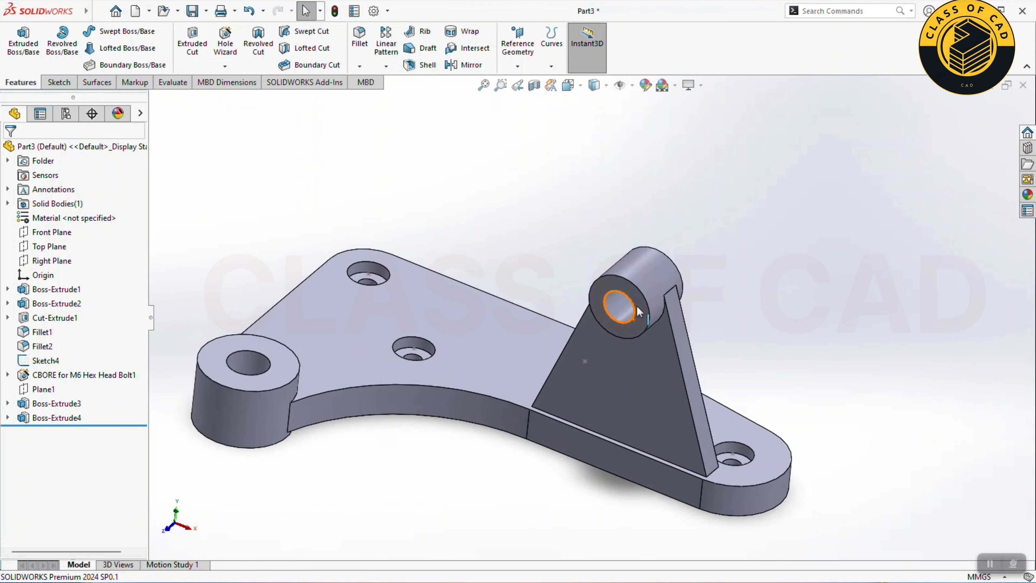
pyautogui.scroll(-2, 637, 311)
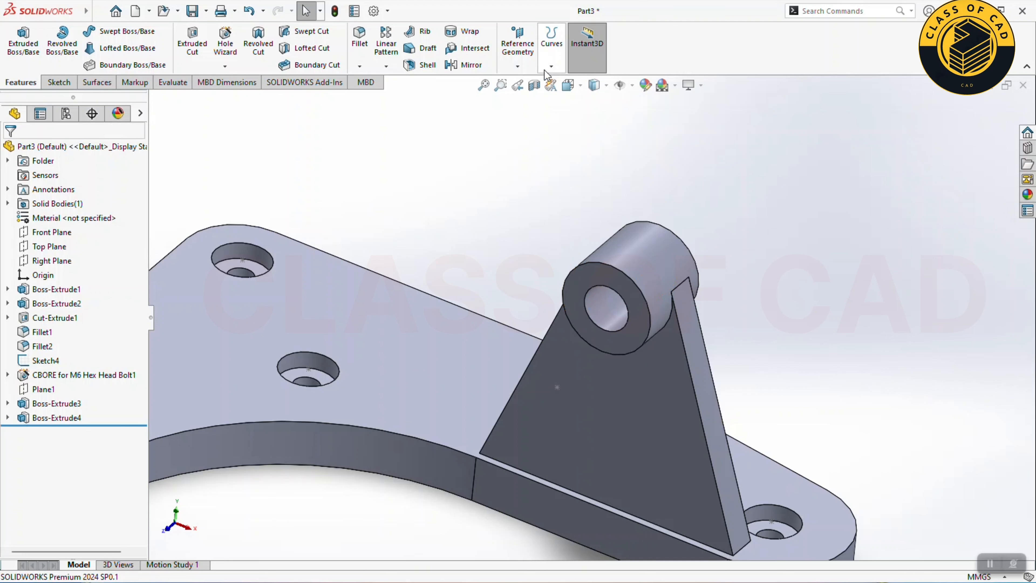
pyautogui.click(517, 66)
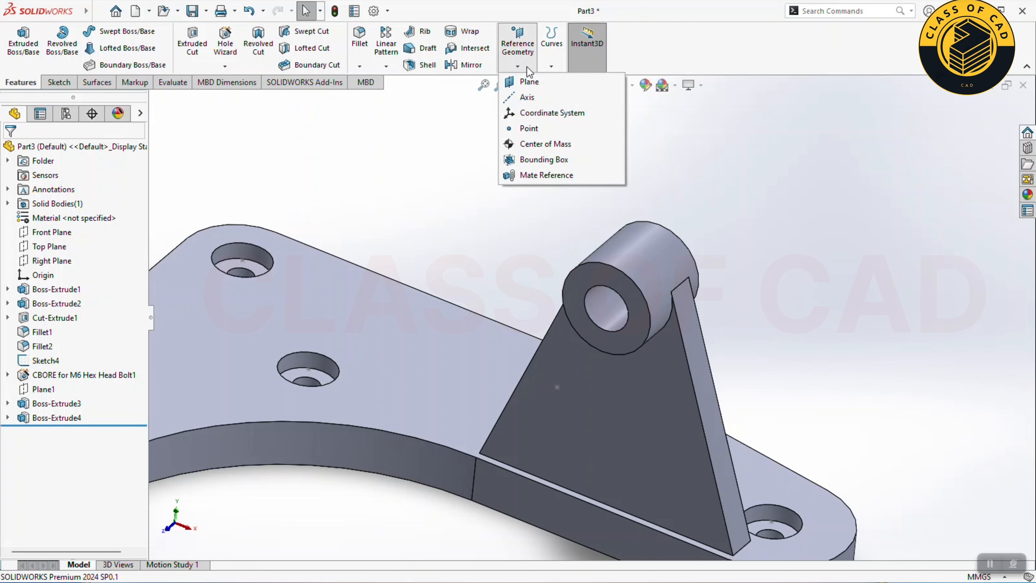
pyautogui.click(526, 100)
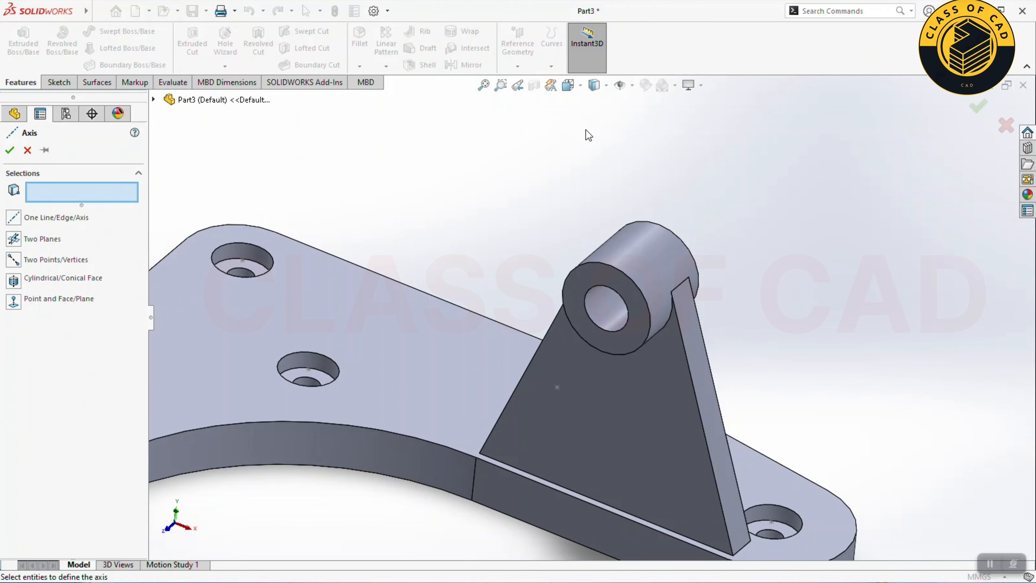
pyautogui.click(654, 287)
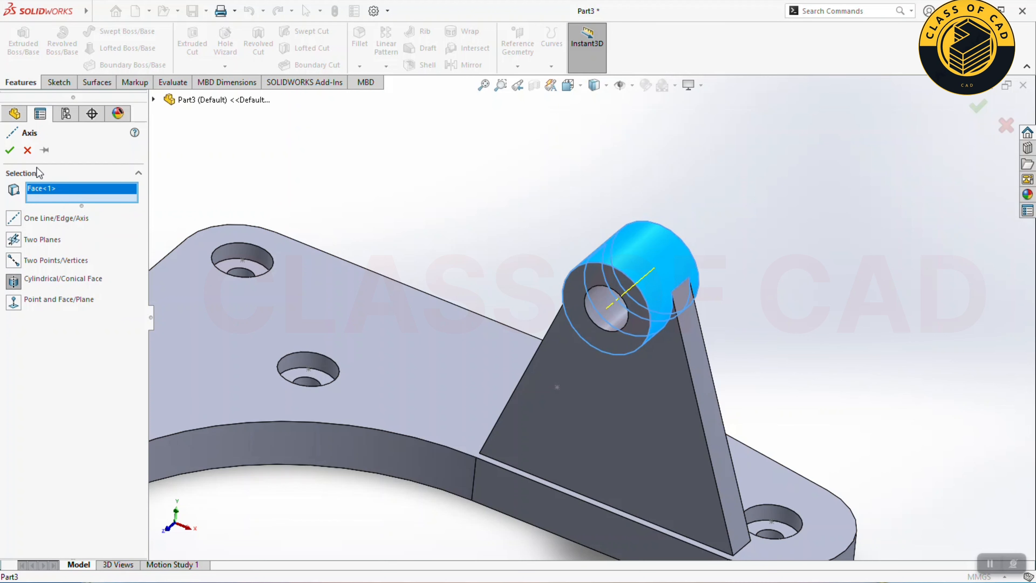
pyautogui.click(11, 151)
# Step: Create a reference plane through Axis1 at 45 degrees to the plate's straight side face next to the large bored boss
pyautogui.scroll(-5, 611, 310)
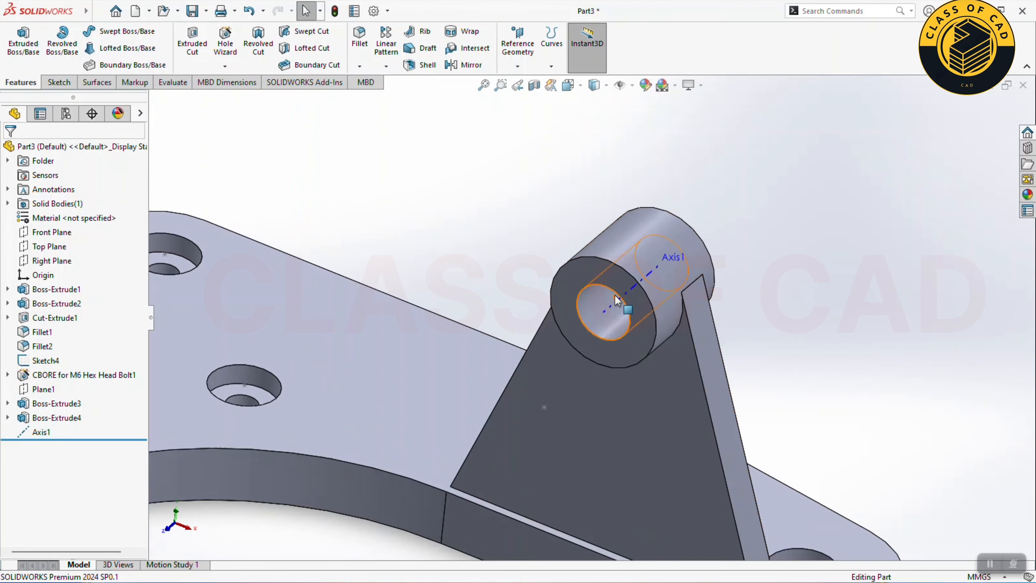
pyautogui.click(517, 45)
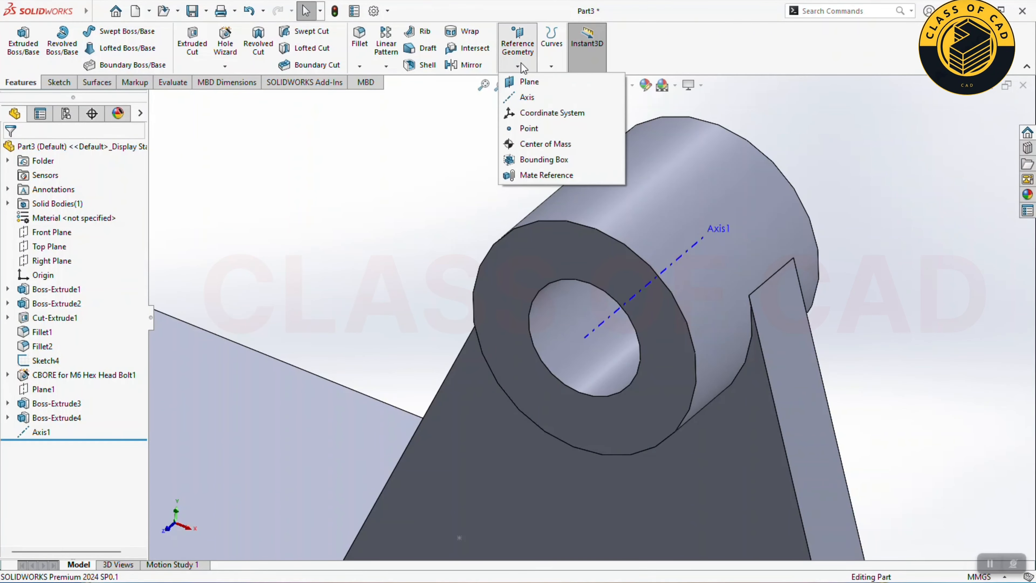
pyautogui.click(528, 82)
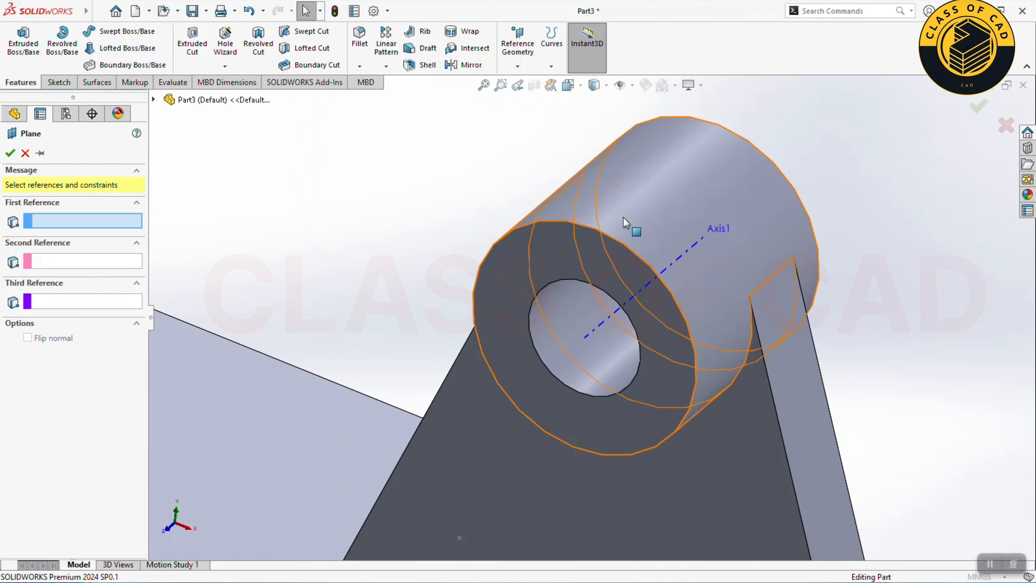
pyautogui.click(606, 323)
pyautogui.scroll(5, 607, 322)
pyautogui.scroll(8, 606, 323)
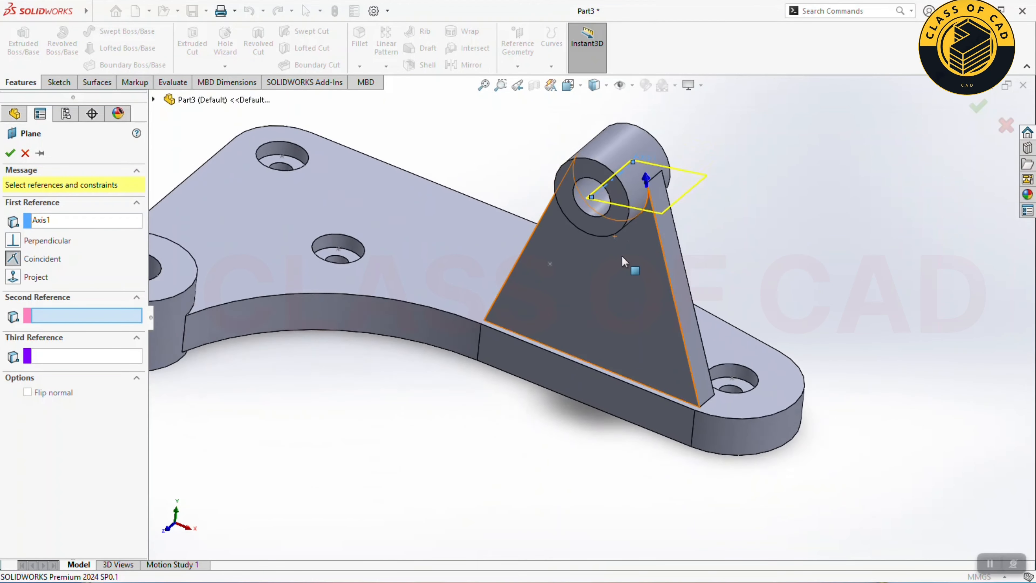
pyautogui.moveTo(546, 319); pyautogui.dragTo(607, 357, button='middle')
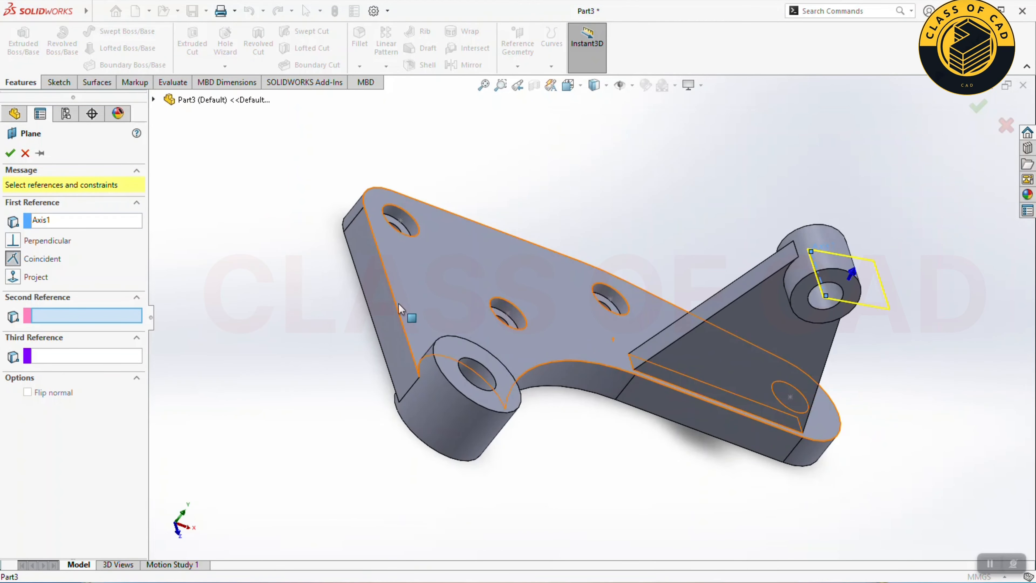
pyautogui.click(386, 299)
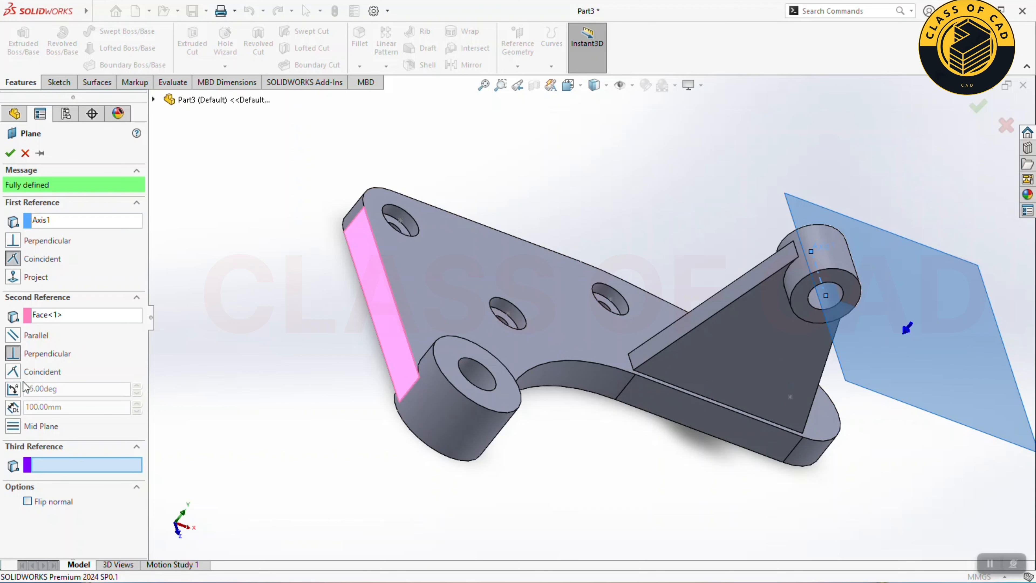
pyautogui.click(13, 389)
pyautogui.moveTo(64, 392); pyautogui.dragTo(23, 392)
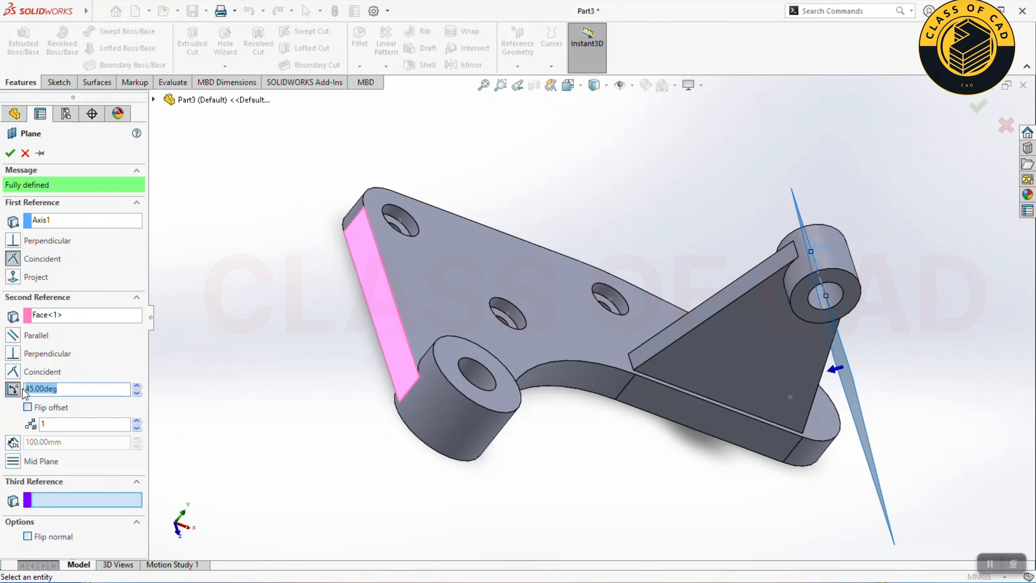
pyautogui.press('Return')
pyautogui.press('Return')
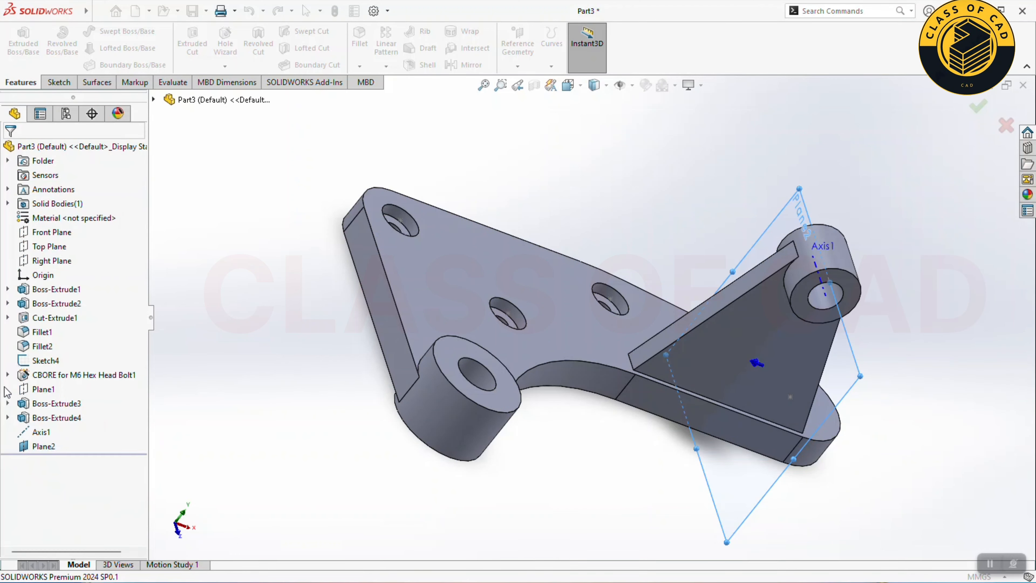
pyautogui.click(582, 192)
# Step: Start a sketch on Plane2 and draw a slanted line about 59 mm long from the lug-boss corner down to the plate's top edge
pyautogui.hotkey('ctrl', '7')
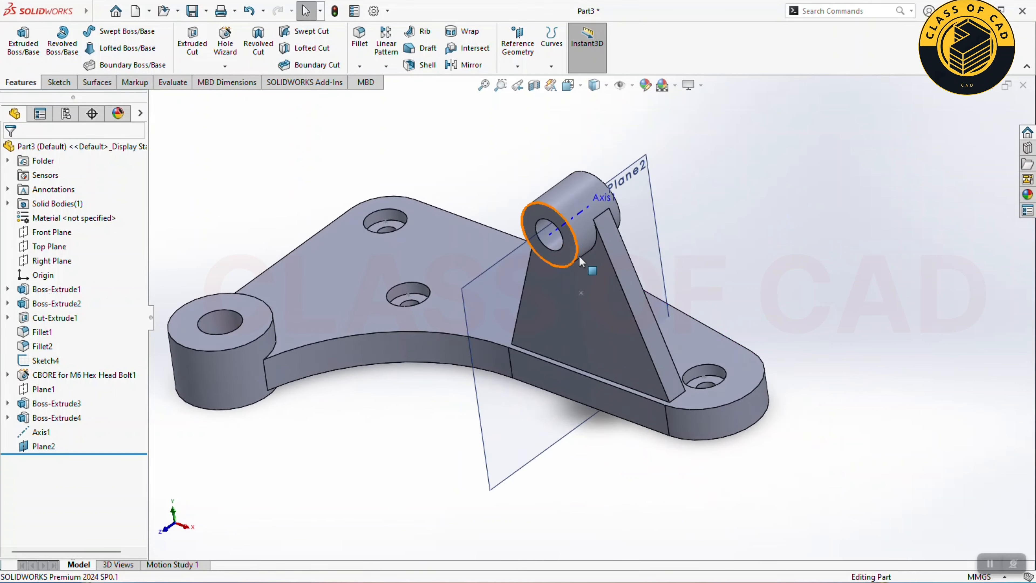
pyautogui.click(526, 473)
pyautogui.click(573, 426)
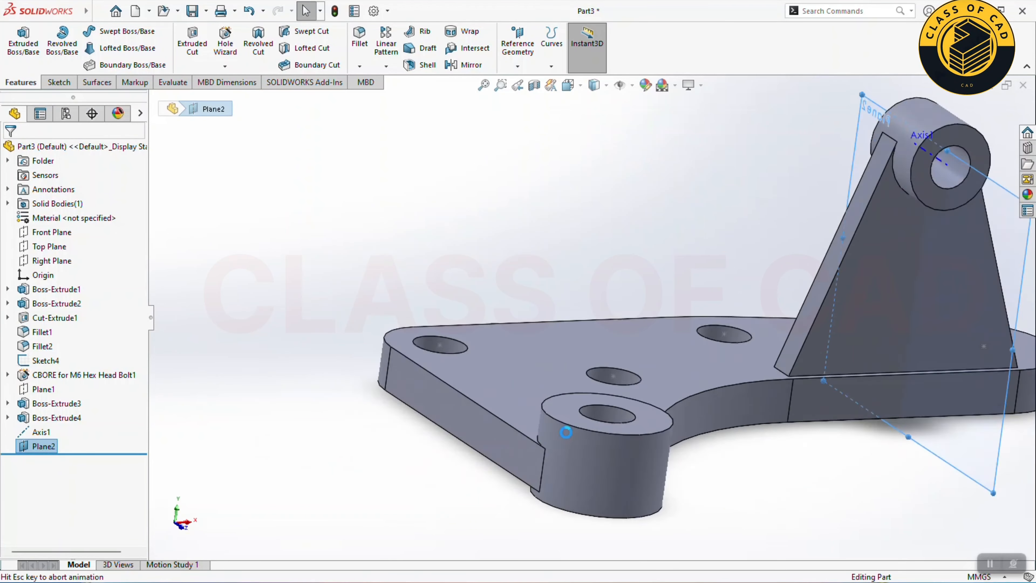
pyautogui.click(93, 35)
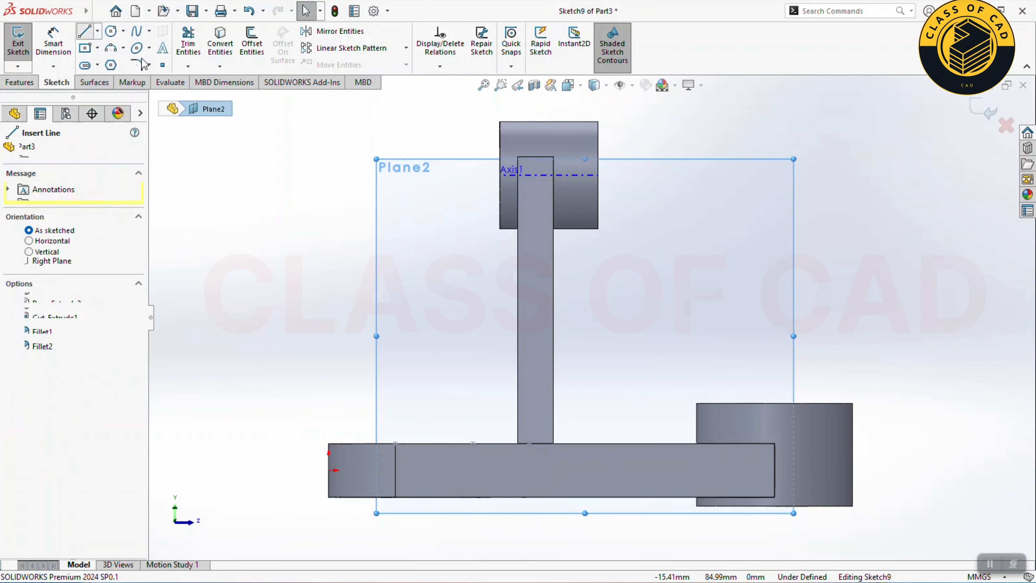
pyautogui.click(516, 230)
pyautogui.scroll(1, 537, 338)
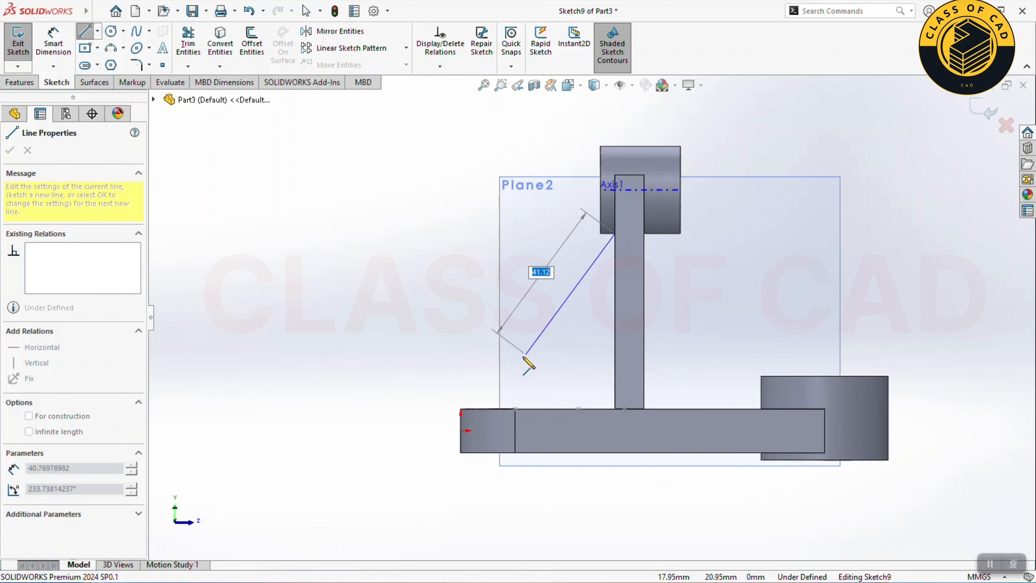
pyautogui.scroll(-1, 500, 401)
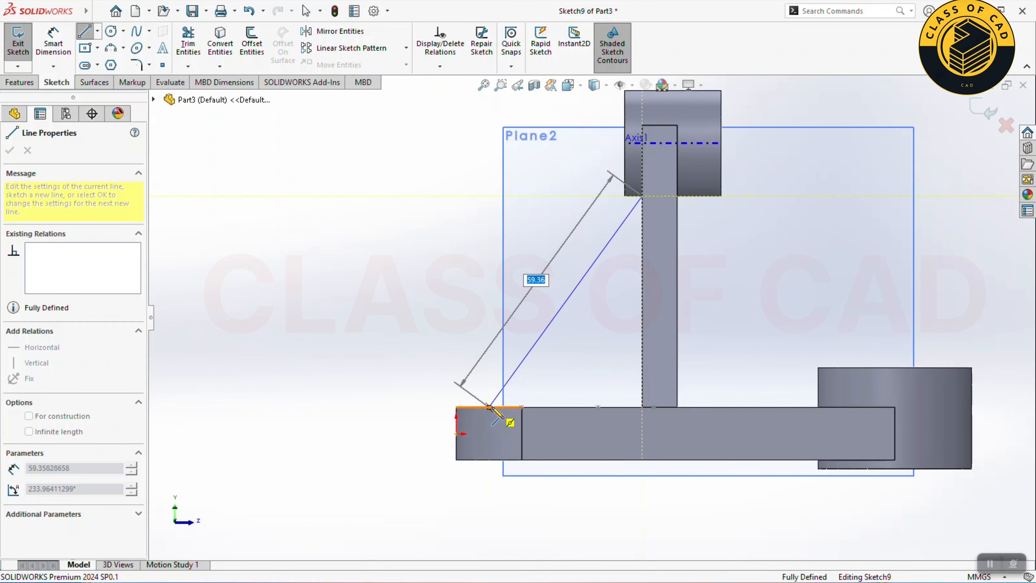
pyautogui.click(489, 407)
pyautogui.press('Escape')
# Step: Delete the relation at the slanted line's lower endpoint and make that endpoint horizontal with the plate's top corner vertex
pyautogui.scroll(-4, 469, 425)
pyautogui.click(521, 386)
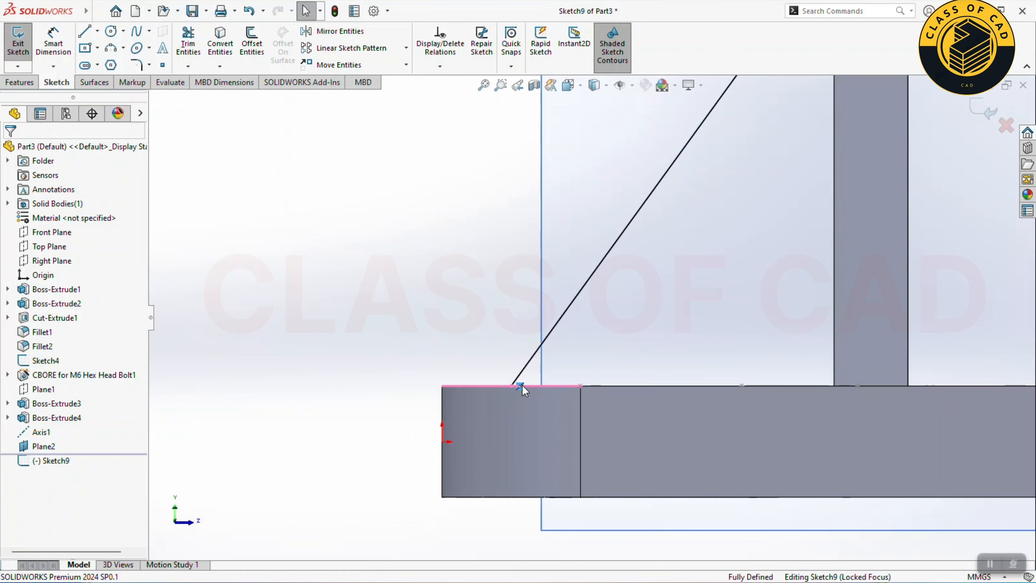
pyautogui.press('Delete')
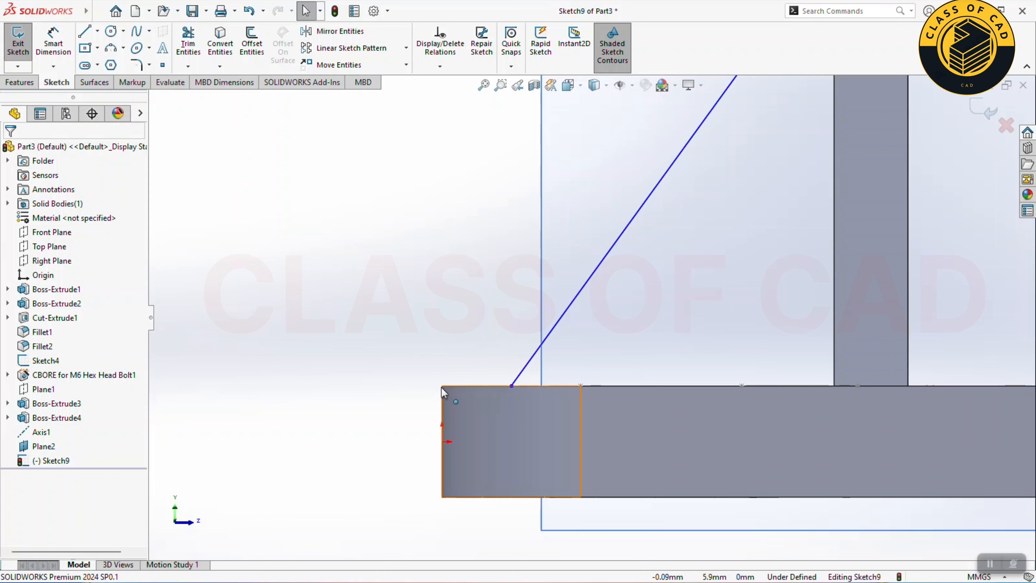
pyautogui.keyDown('ctrl'); pyautogui.click(513, 386); pyautogui.keyUp('ctrl')
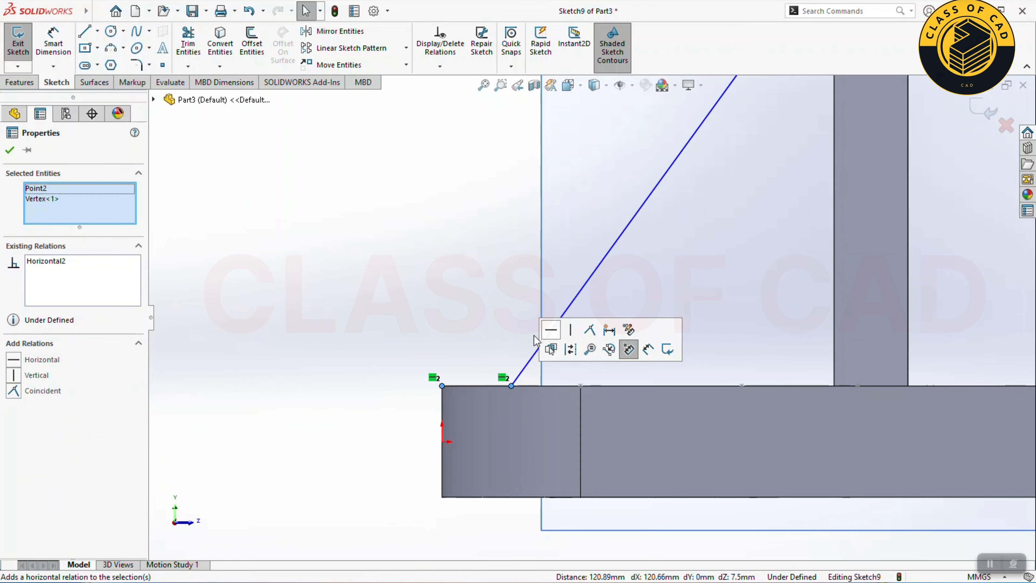
pyautogui.click(10, 150)
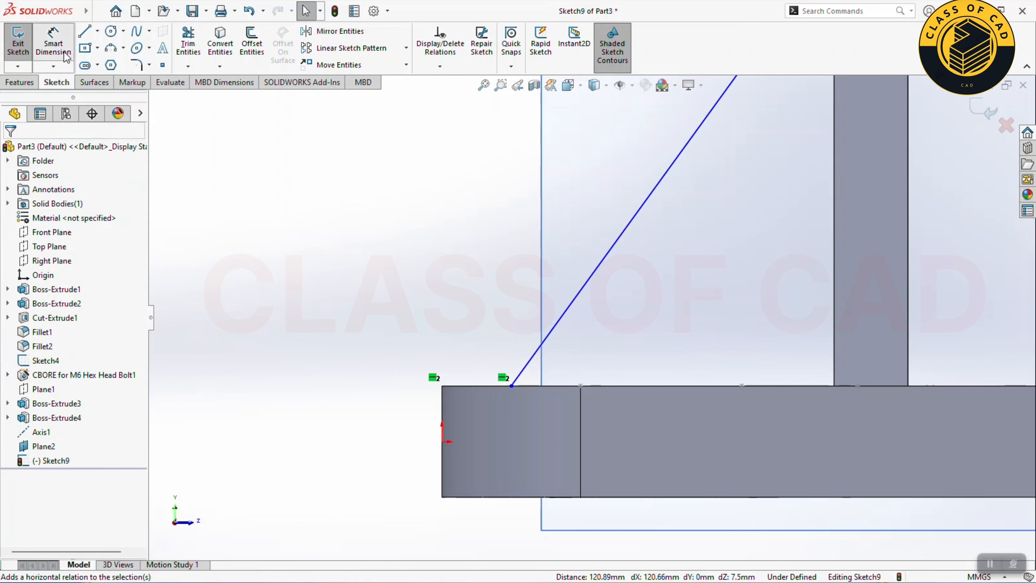
# Step: Dimension the slanted line's lower endpoint at 10 mm horizontally from the origin
pyautogui.click(61, 51)
pyautogui.click(511, 386)
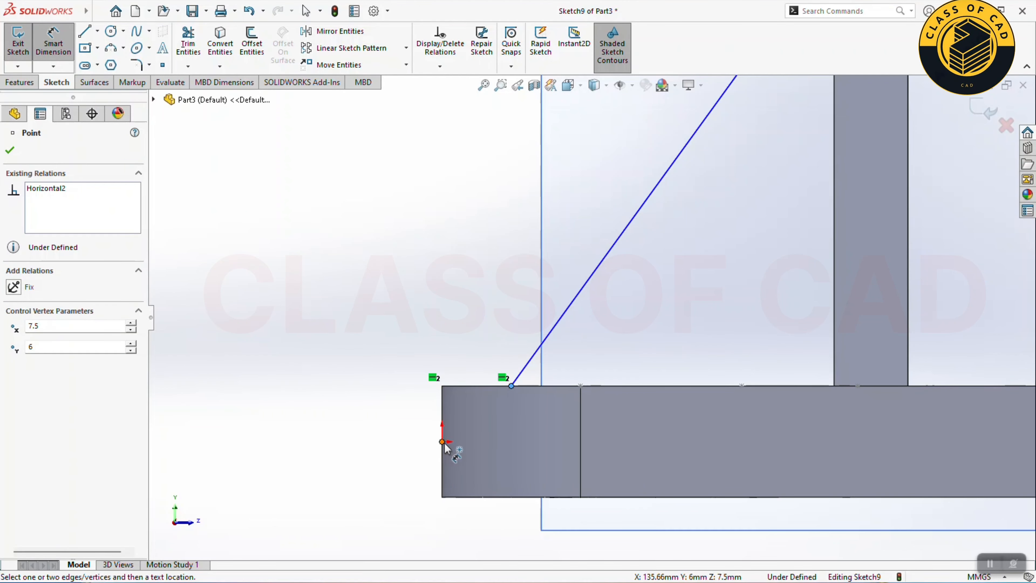
pyautogui.click(443, 442)
pyautogui.click(473, 527)
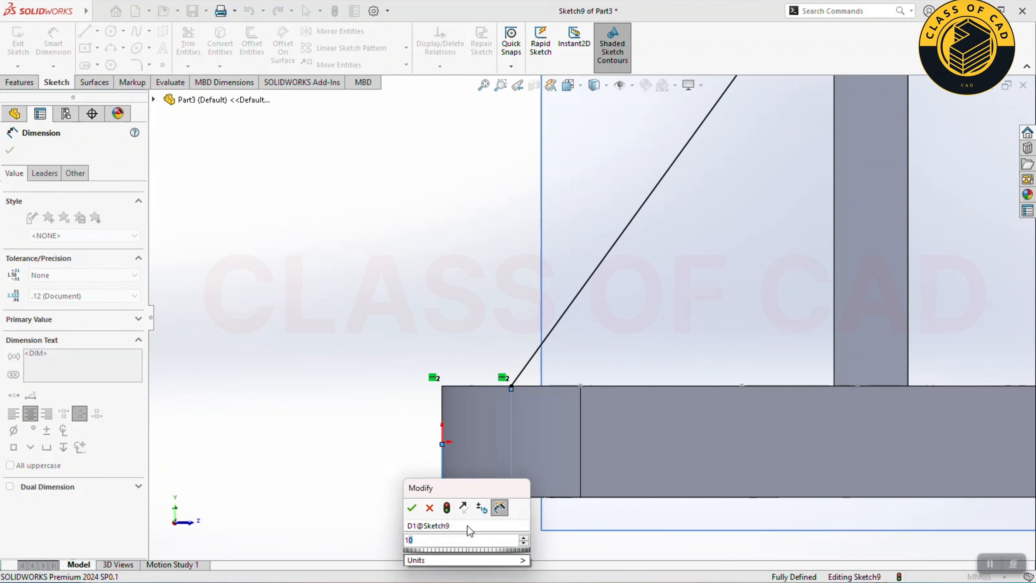
pyautogui.write('0')
pyautogui.press('Return')
pyautogui.press('Escape')
pyautogui.scroll(5, 211, 203)
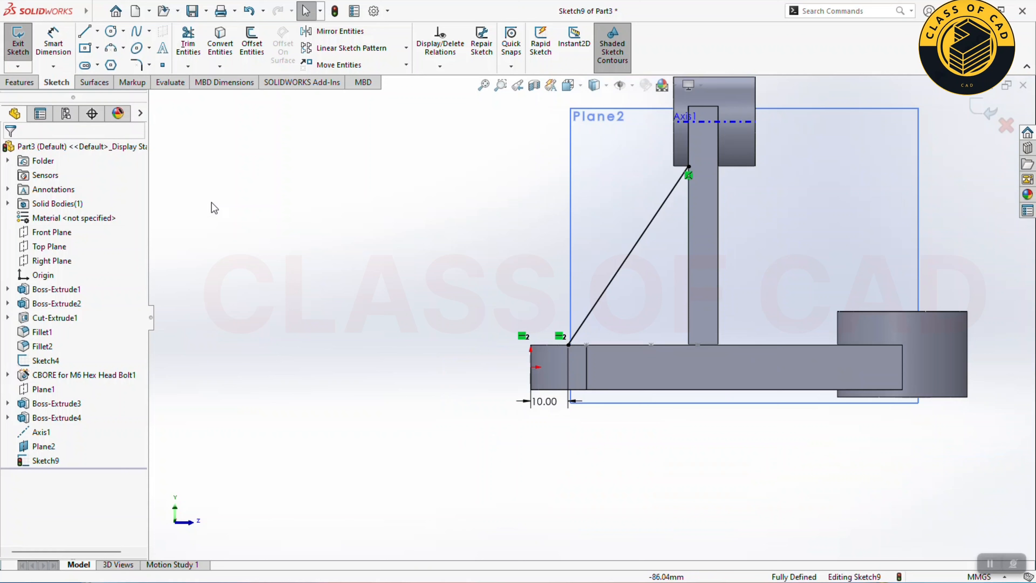
# Step: Create an 8 mm thick rib from the slanted line, thickened on both sides, with the material side flipped toward the lug
pyautogui.click(17, 83)
pyautogui.click(420, 33)
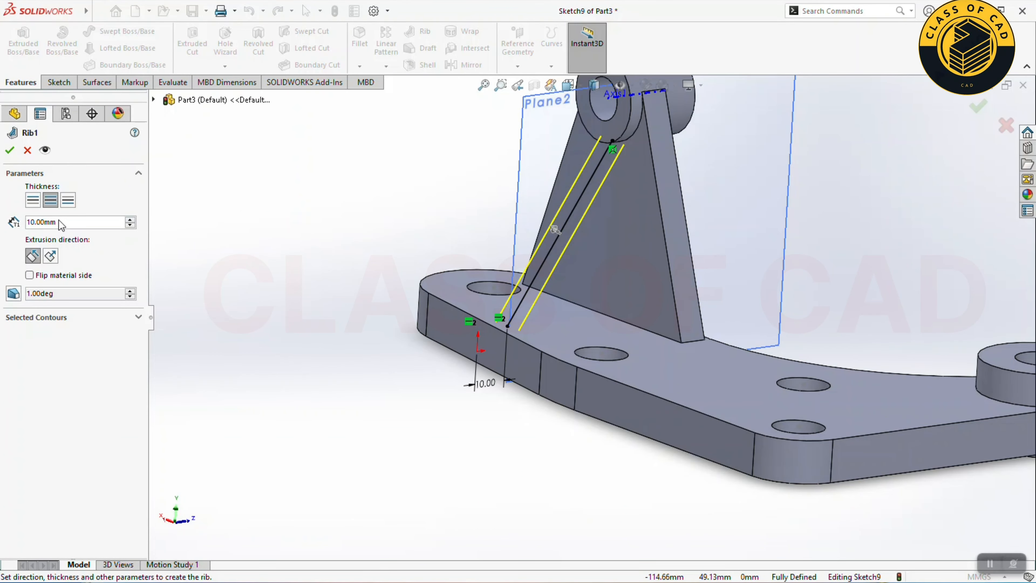
pyautogui.write('8')
pyautogui.press('Return')
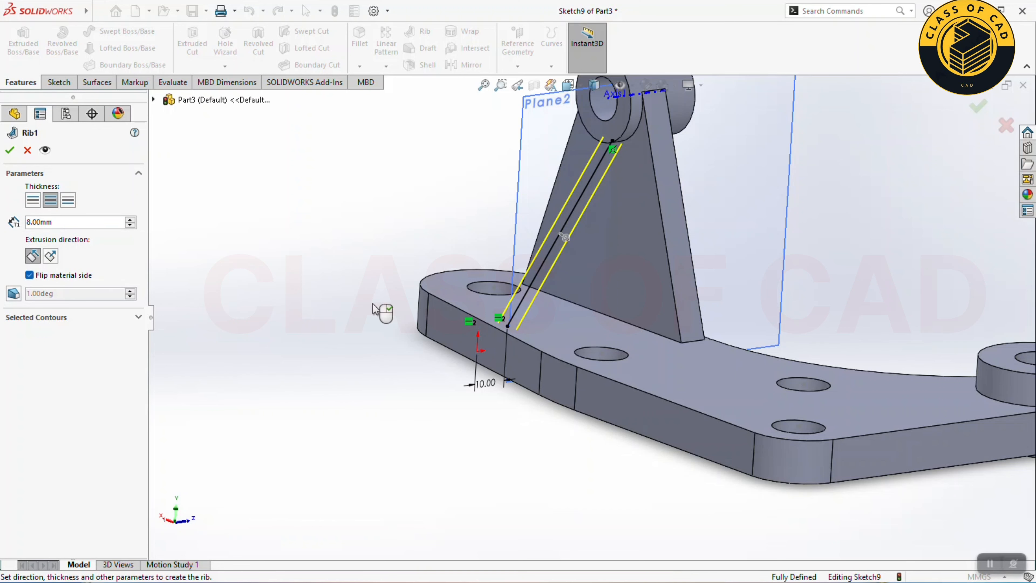
pyautogui.moveTo(374, 307); pyautogui.dragTo(347, 297, button='middle')
pyautogui.click(12, 150)
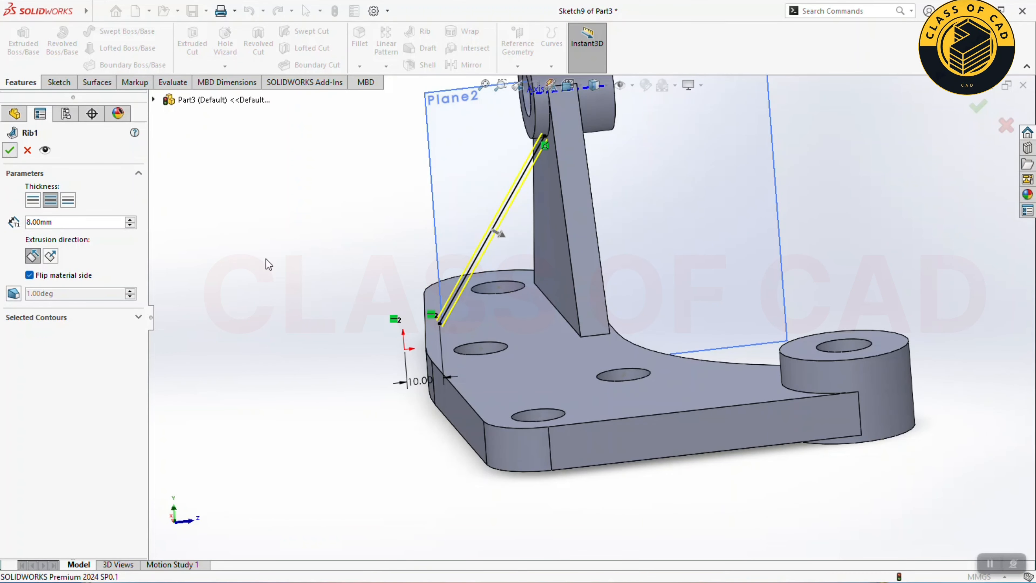
# Step: Hide Plane2 and turn off the display of reference axes
pyautogui.click(694, 289)
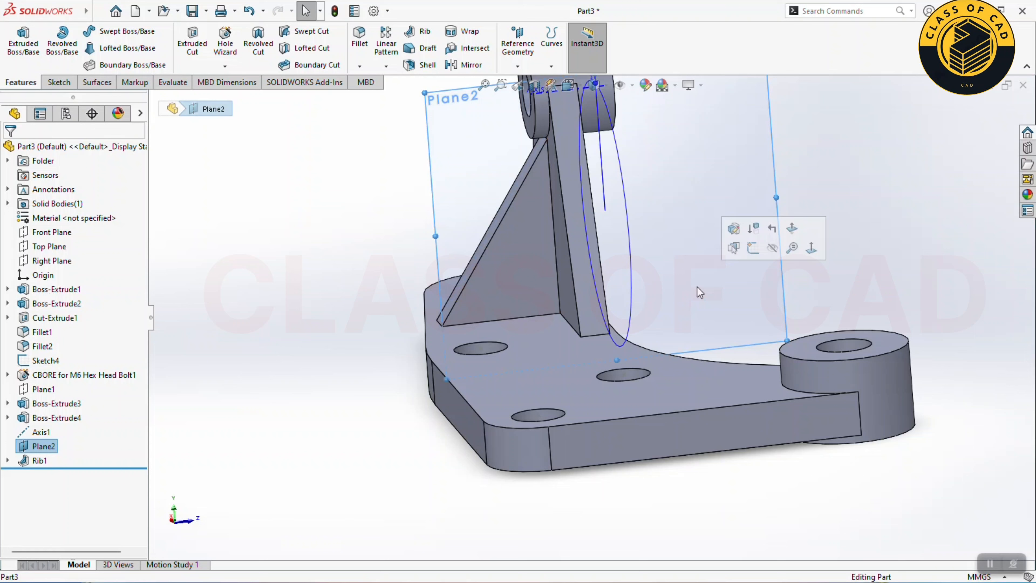
pyautogui.click(772, 248)
pyautogui.moveTo(772, 248); pyautogui.dragTo(518, 311, button='middle')
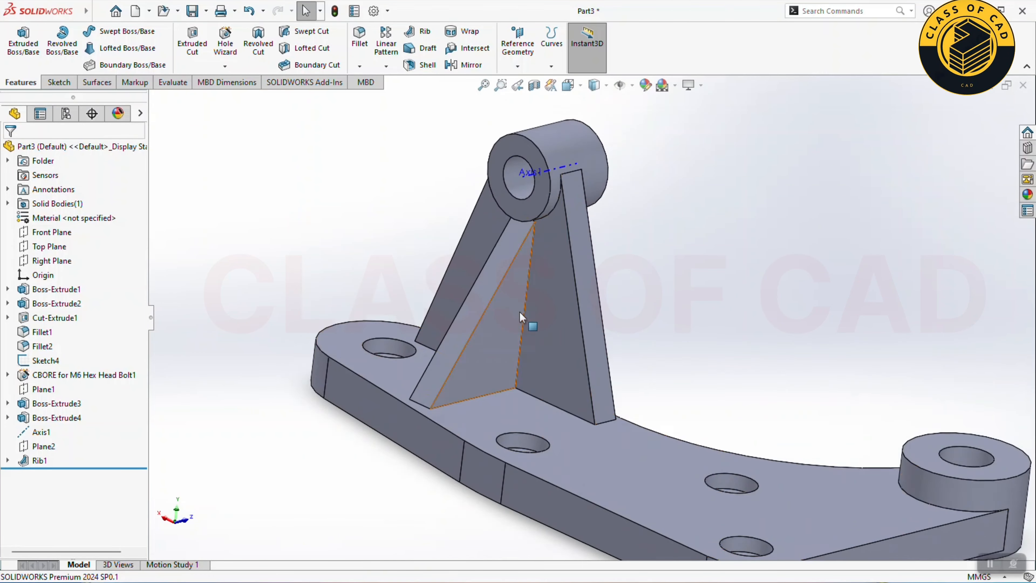
pyautogui.scroll(-5, 519, 312)
pyautogui.scroll(2, 546, 309)
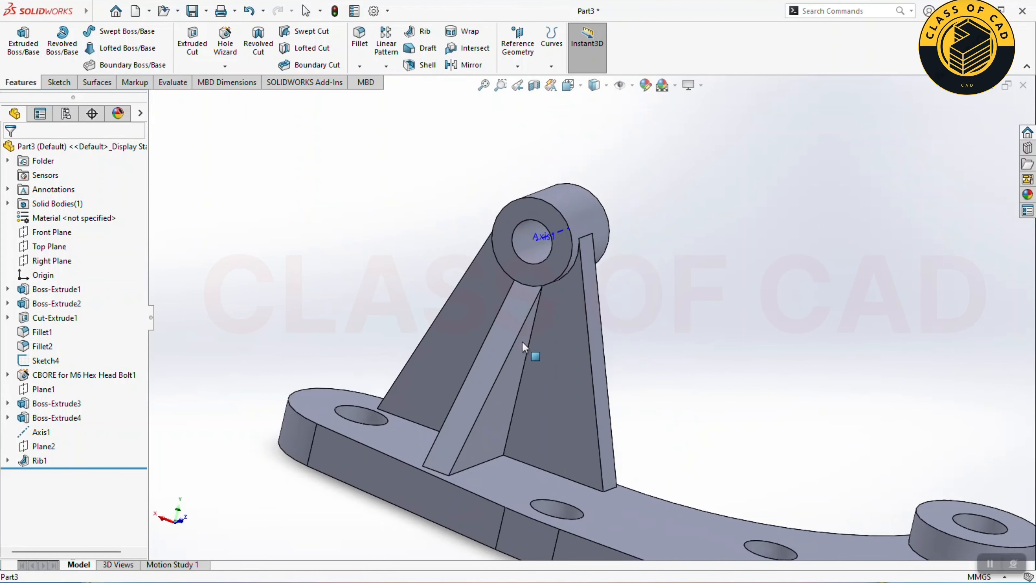
pyautogui.scroll(-6, 551, 231)
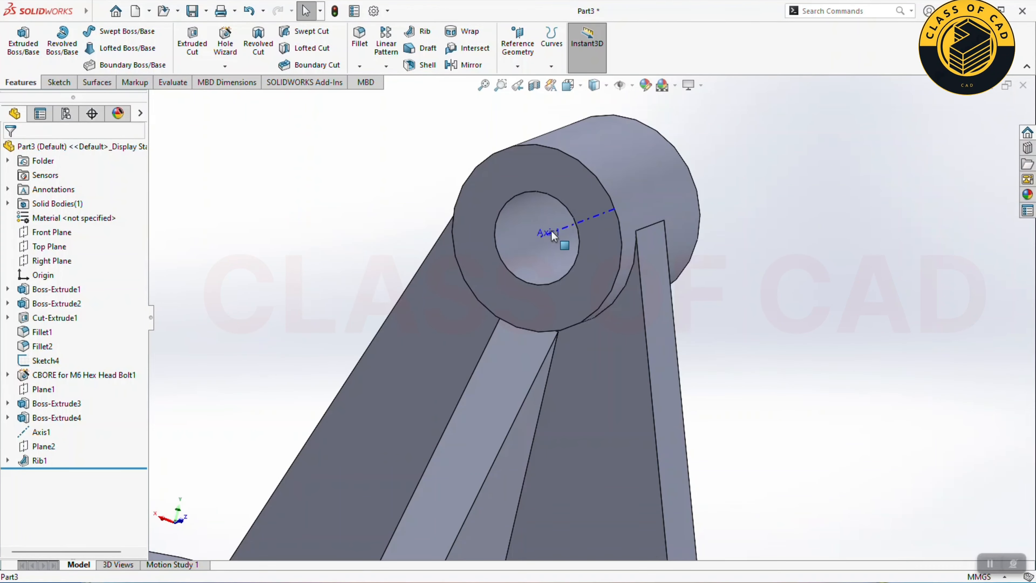
pyautogui.click(632, 87)
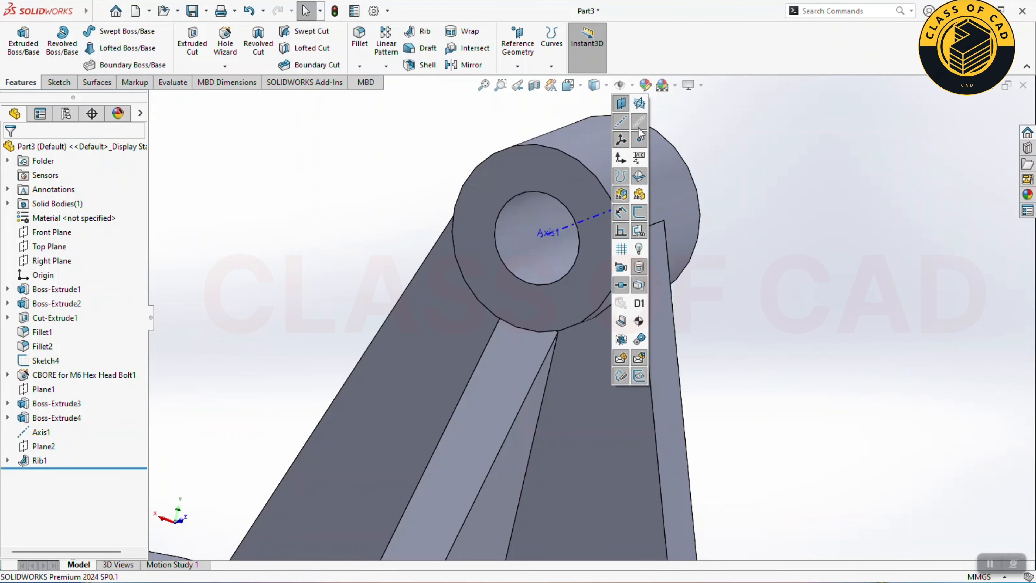
pyautogui.click(620, 121)
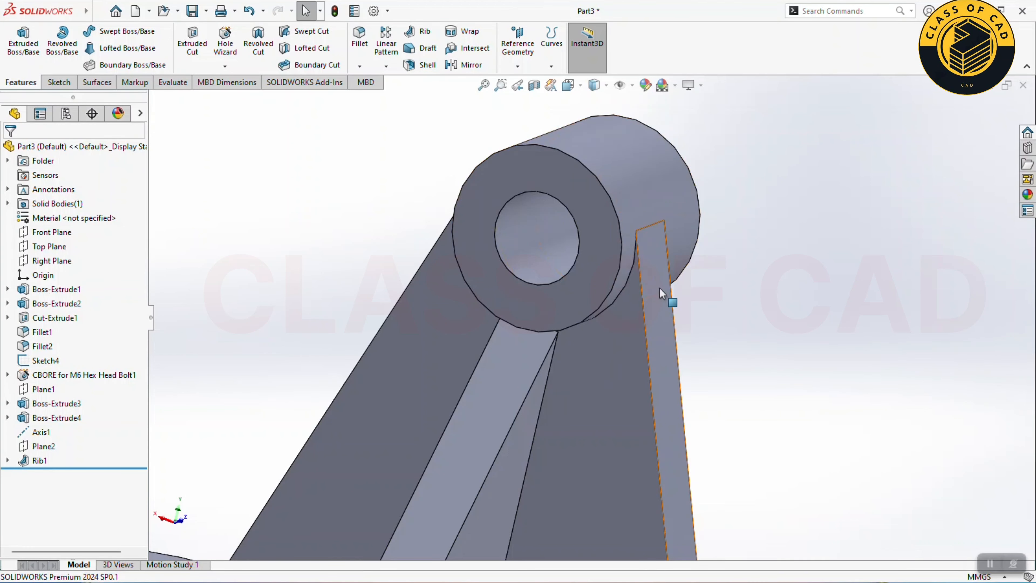
# Step: Create a reference plane offset 17.5 mm inward from the plate's straight side face next to the large bored boss
pyautogui.scroll(8, 661, 298)
pyautogui.moveTo(578, 394); pyautogui.dragTo(554, 431, button='middle')
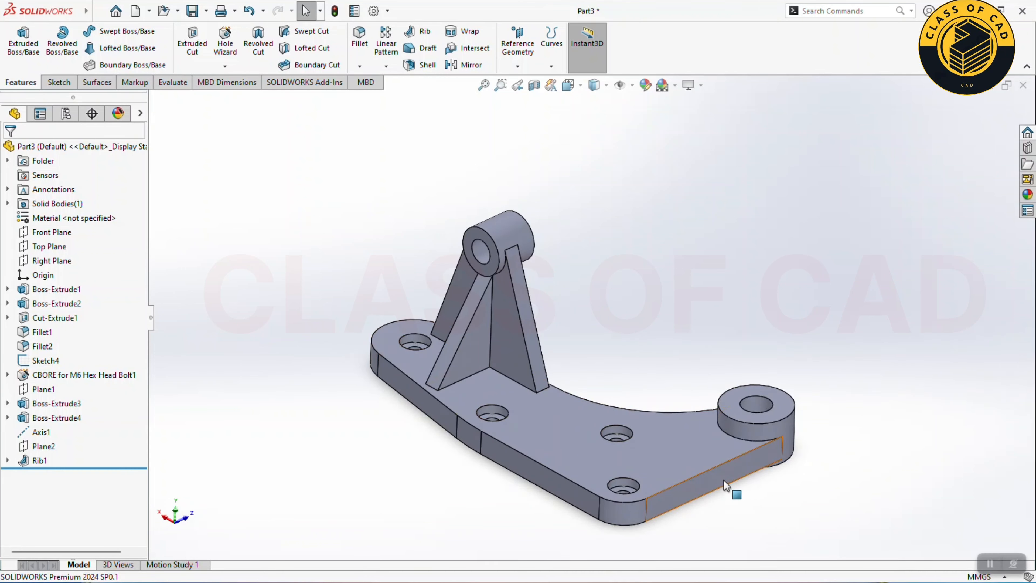
pyautogui.click(524, 69)
pyautogui.click(526, 80)
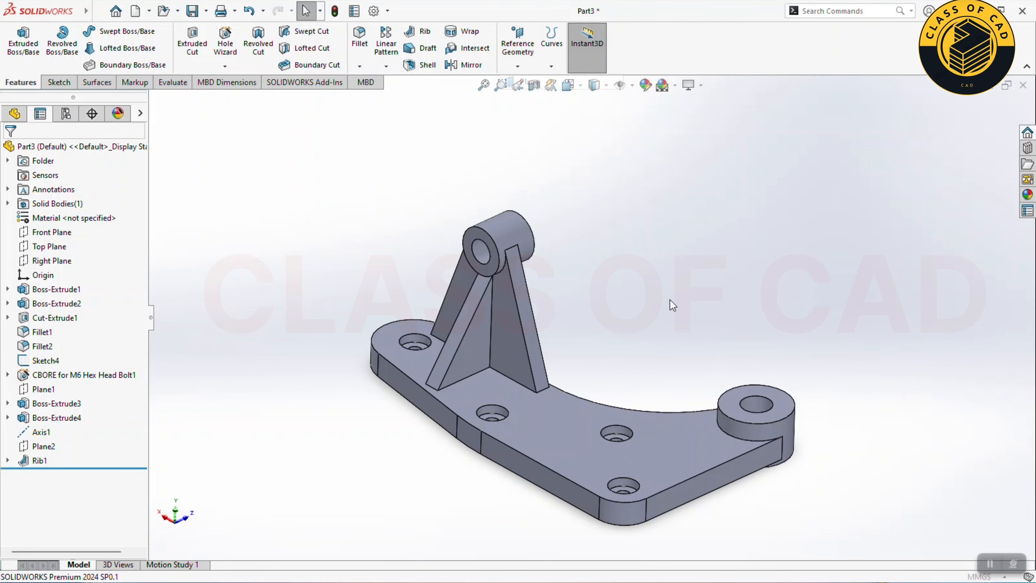
pyautogui.click(747, 457)
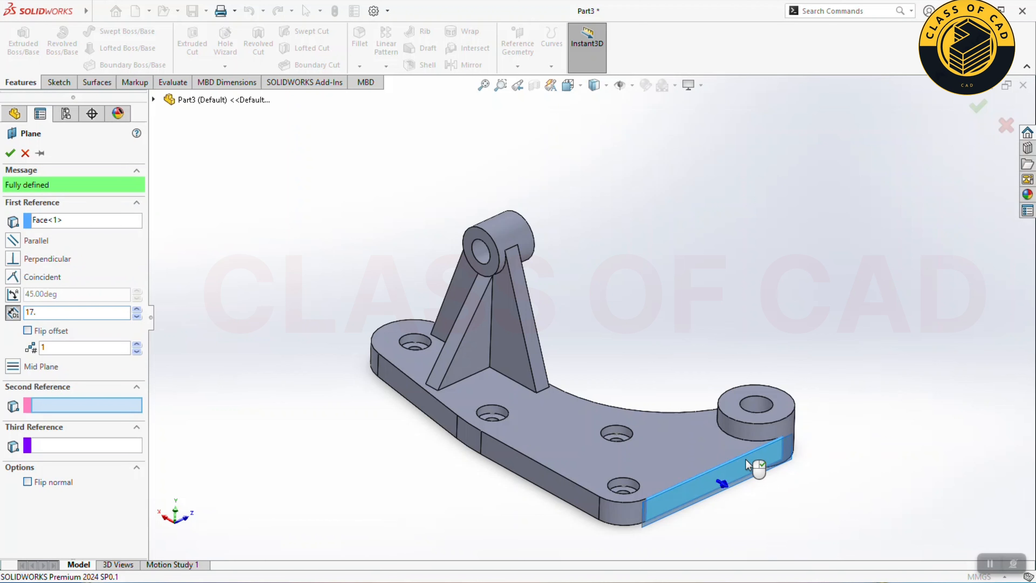
pyautogui.press('Return')
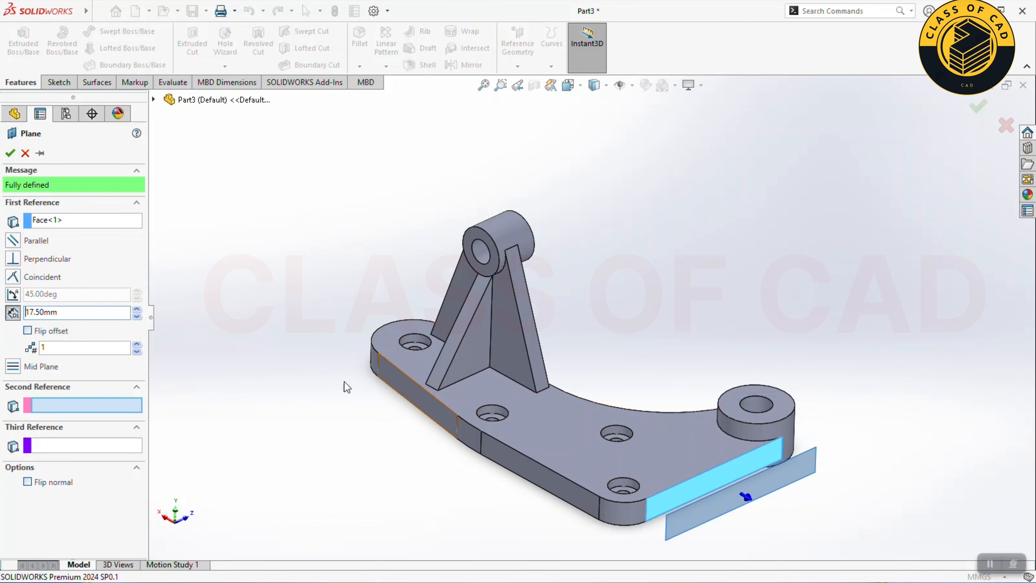
pyautogui.click(62, 333)
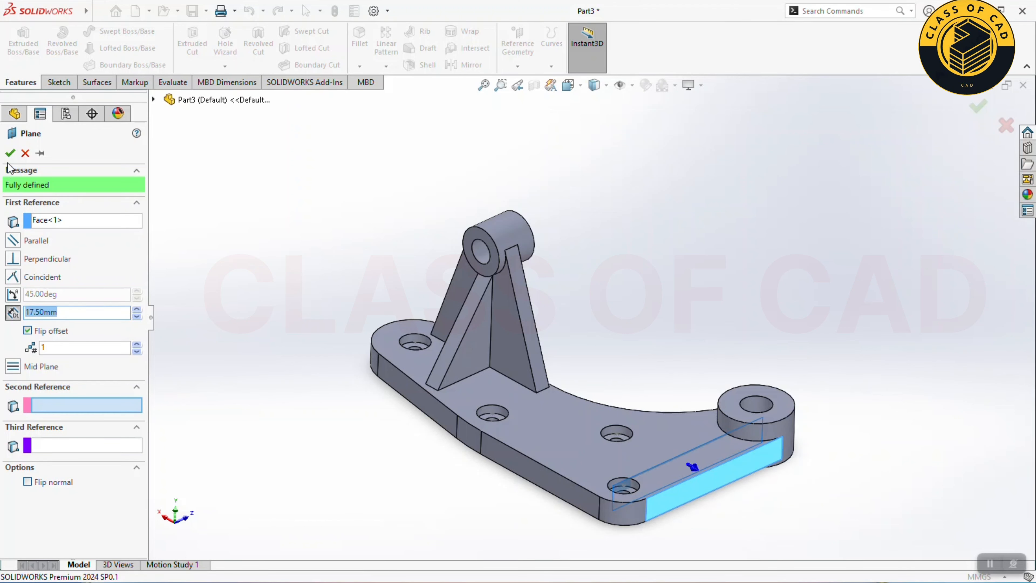
pyautogui.click(10, 153)
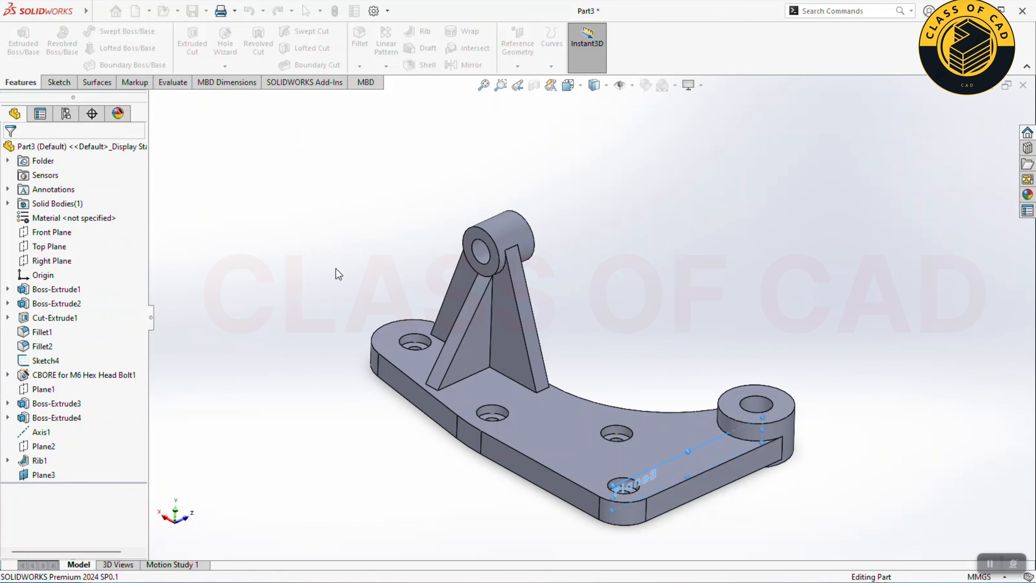
# Step: Start a sketch on Plane3 and draw a slanted line from the large boss's side edge down to the plate's top edge
pyautogui.click(685, 455)
pyautogui.click(736, 434)
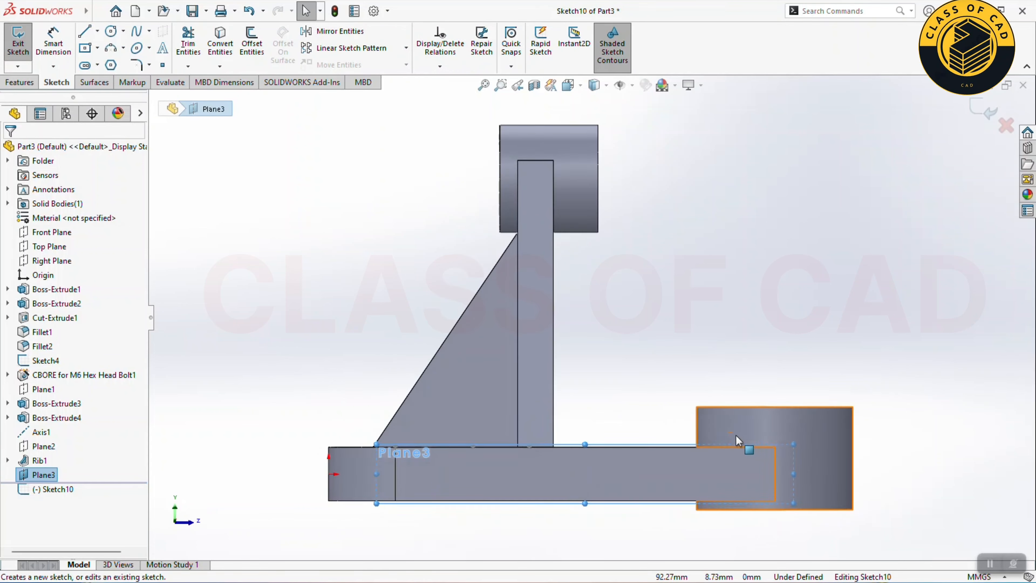
pyautogui.scroll(-4, 608, 423)
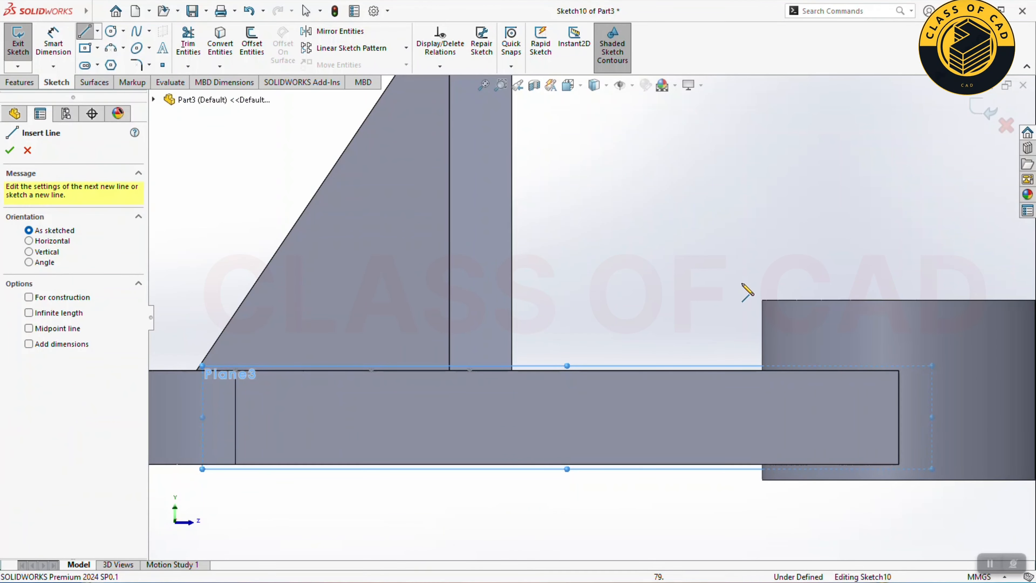
pyautogui.click(761, 310)
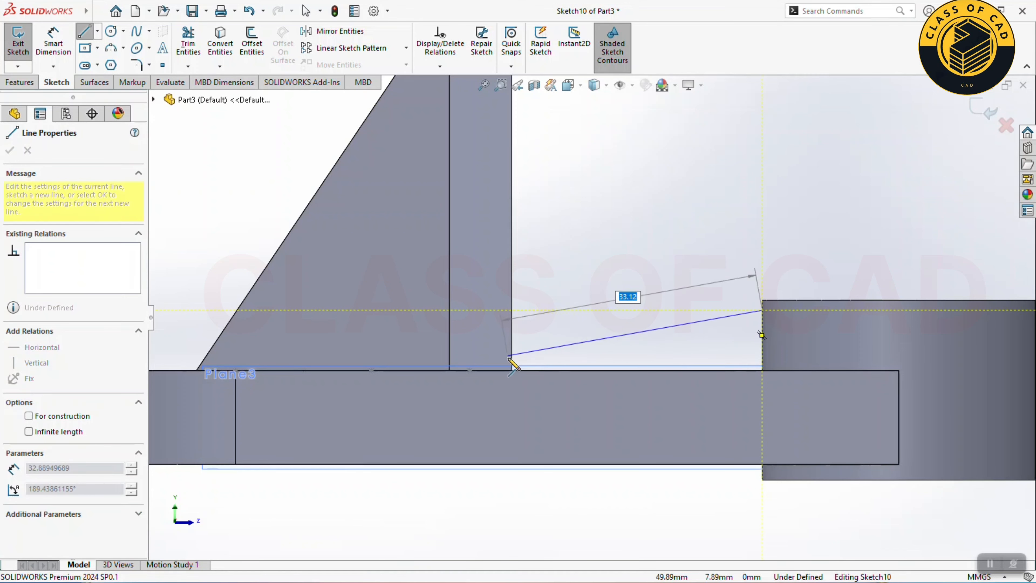
pyautogui.click(527, 370)
pyautogui.press('Escape')
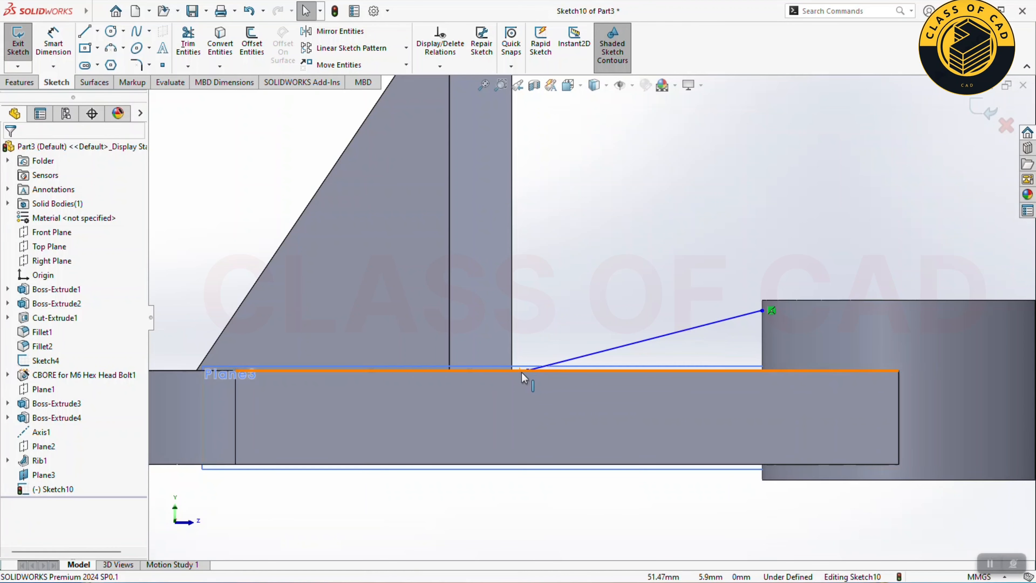
pyautogui.moveTo(537, 372)
pyautogui.mouseDown()
pyautogui.moveTo(556, 370)
pyautogui.moveTo(540, 371)
pyautogui.mouseUp()
# Step: Dimension the slanted line's upper endpoint at 1.5 mm below the large boss's top edge
pyautogui.click(53, 40)
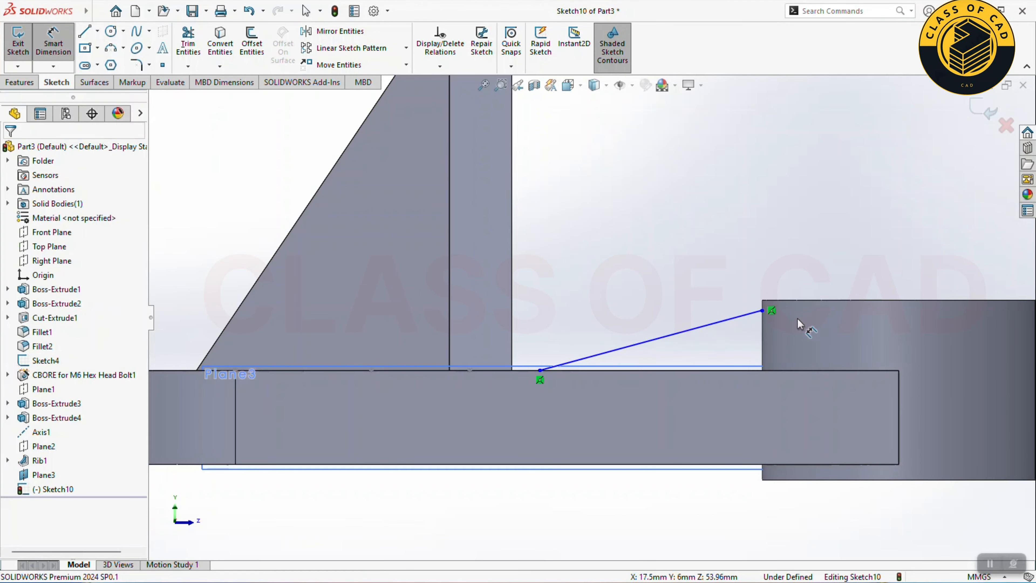
pyautogui.click(761, 310)
pyautogui.click(793, 301)
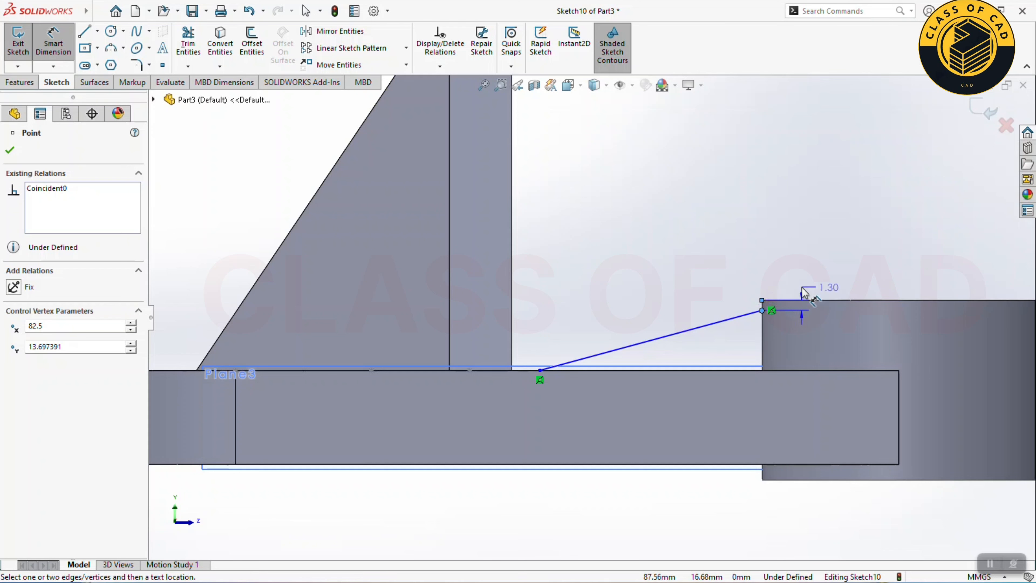
pyautogui.click(801, 286)
pyautogui.write('1.5')
pyautogui.press('Return')
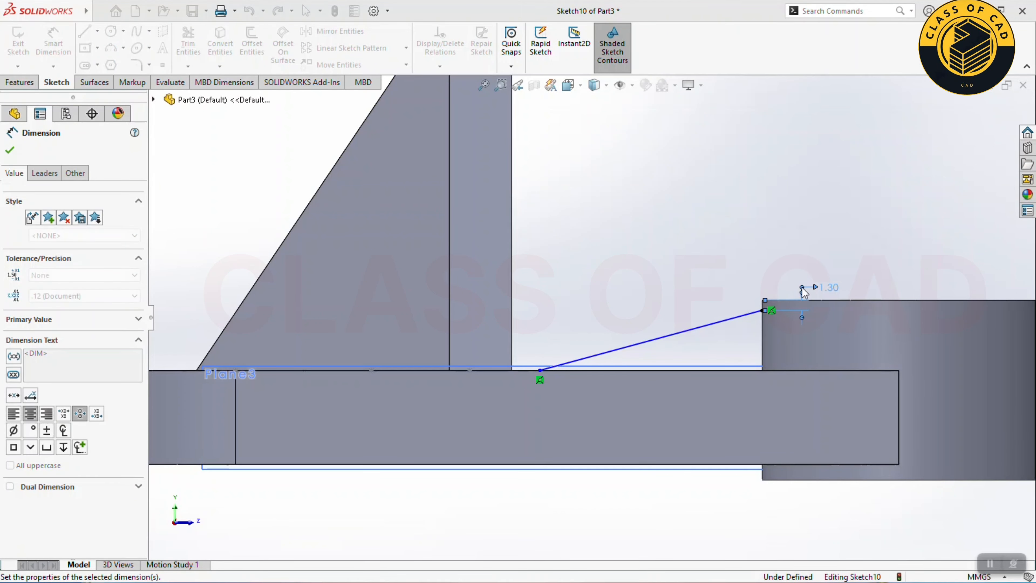
pyautogui.press('Escape')
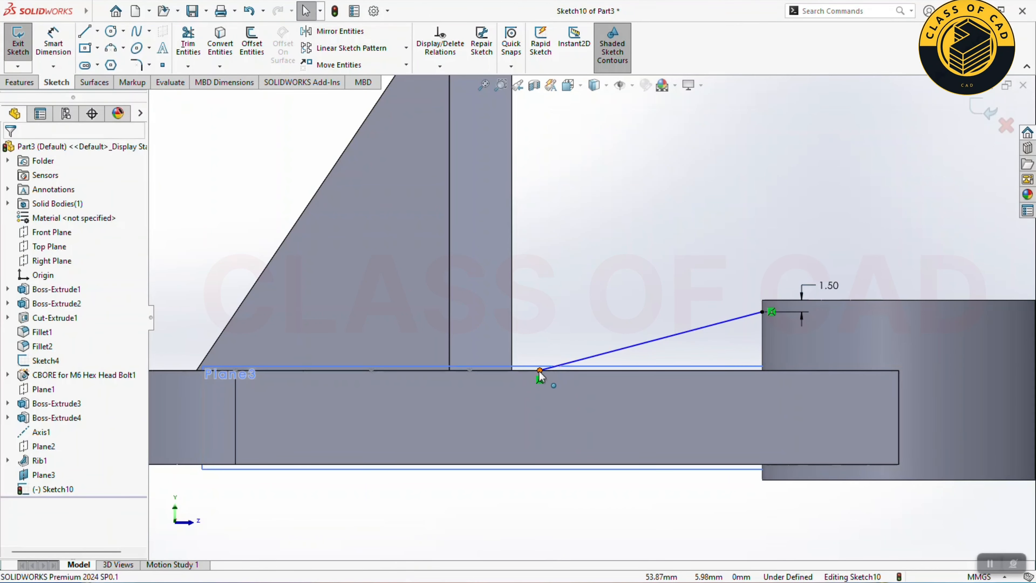
# Step: Move the line's lower endpoint closer to the lug and set the horizontal distance between the line's endpoints to 32 mm
pyautogui.moveTo(539, 370); pyautogui.dragTo(505, 370)
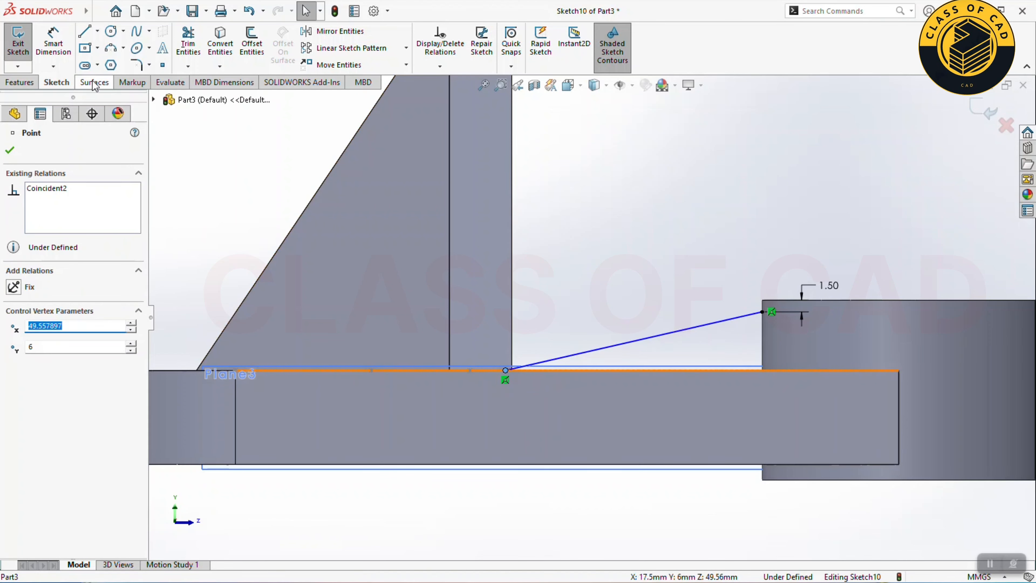
pyautogui.click(53, 41)
pyautogui.click(505, 370)
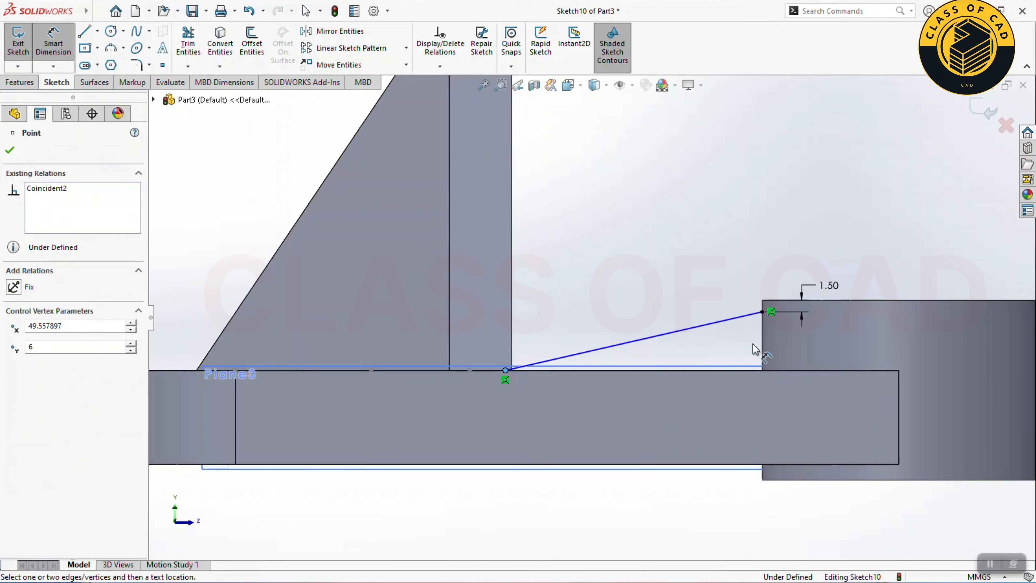
pyautogui.click(762, 312)
pyautogui.click(669, 275)
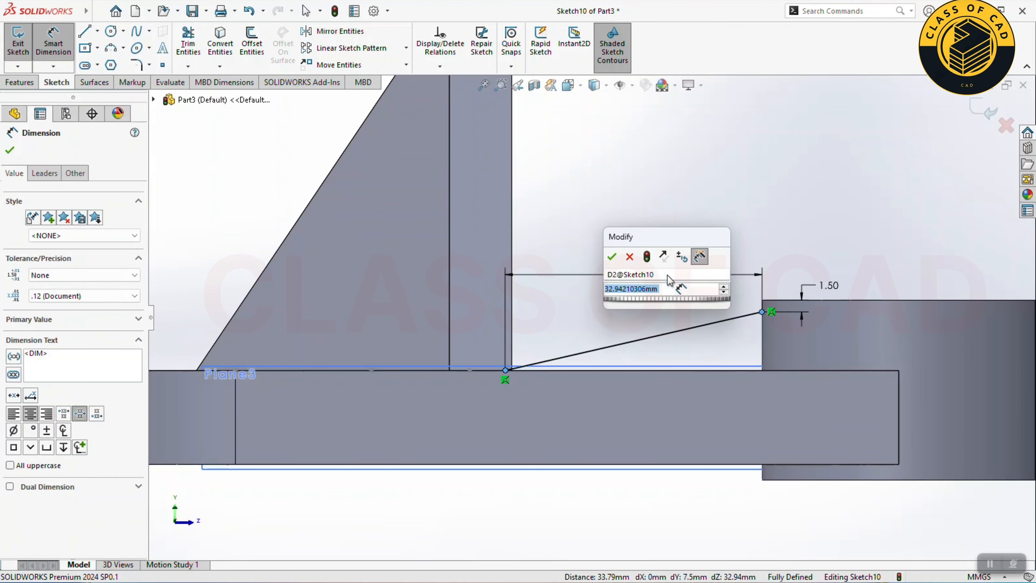
pyautogui.write('32')
pyautogui.press('Return')
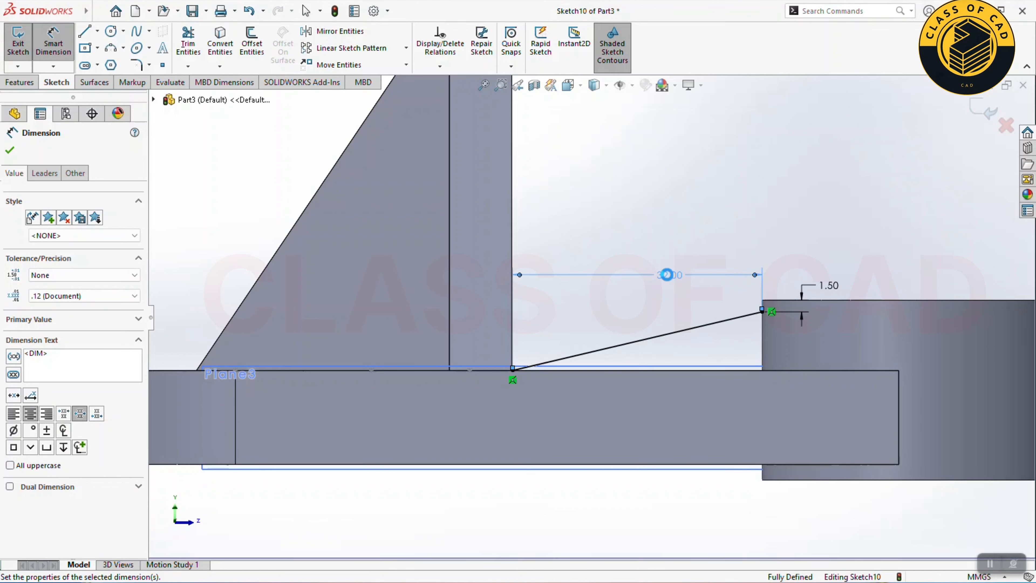
# Step: Create an 8 mm thick rib from the slanted line, joining the large boss to the plate's top face
pyautogui.click(34, 84)
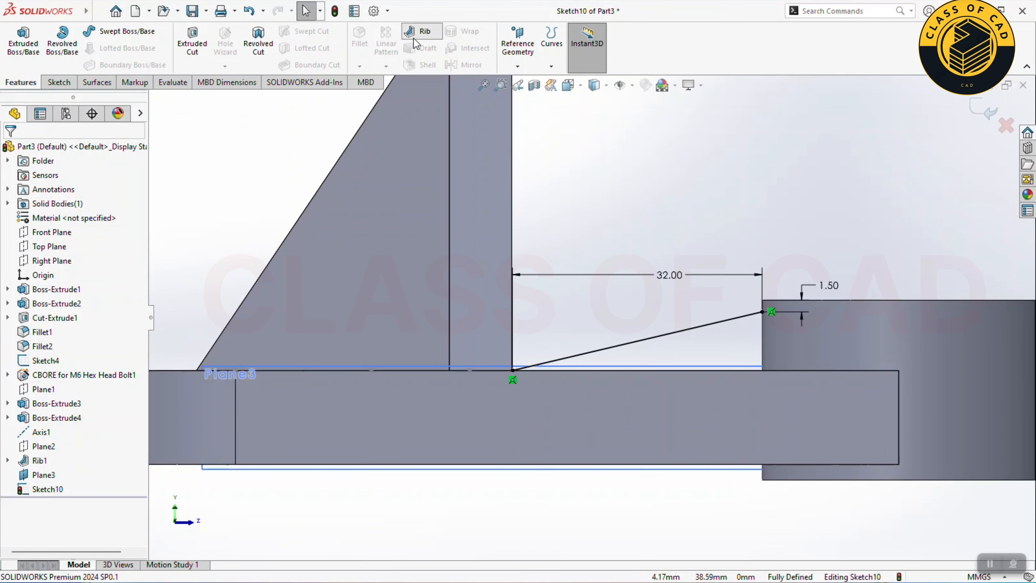
pyautogui.click(420, 32)
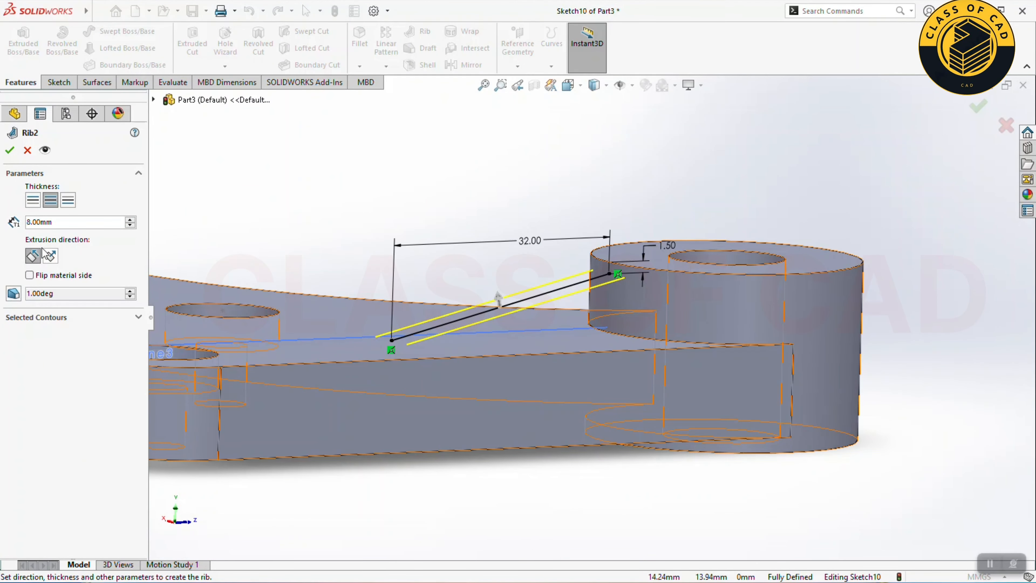
pyautogui.click(11, 151)
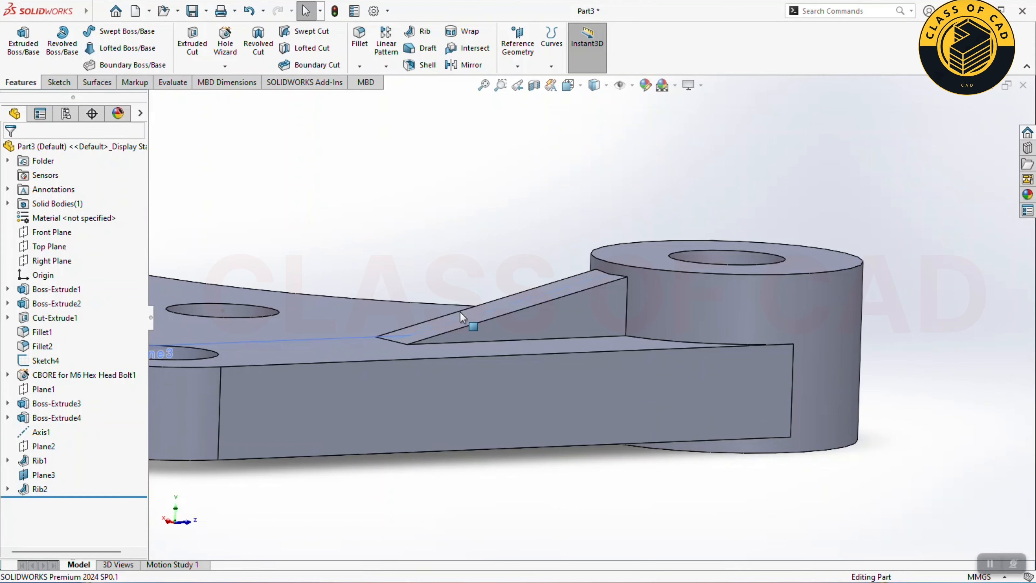
# Step: Hide Plane3
pyautogui.scroll(3, 460, 312)
pyautogui.moveTo(447, 320); pyautogui.dragTo(474, 388, button='middle')
pyautogui.click(441, 379)
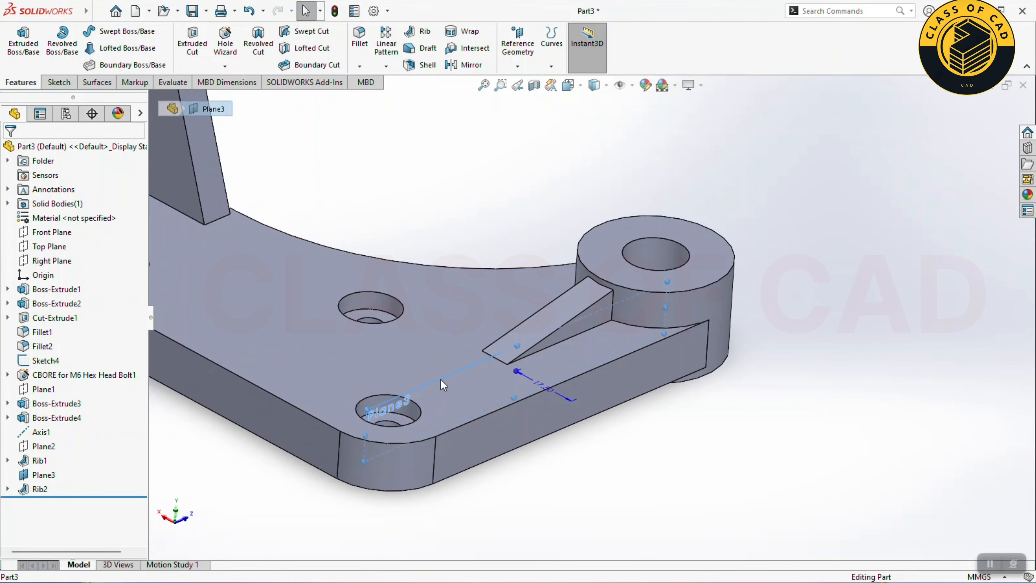
pyautogui.click(518, 341)
# Step: Hide the leftover Sketch4 point visible on the lug
pyautogui.scroll(3, 540, 386)
pyautogui.keyDown('ctrl'); pyautogui.moveTo(546, 398); pyautogui.dragTo(650, 421, button='middle'); pyautogui.keyUp('ctrl')
pyautogui.keyDown('ctrl'); pyautogui.moveTo(584, 419); pyautogui.dragTo(606, 359, button='middle'); pyautogui.keyUp('ctrl')
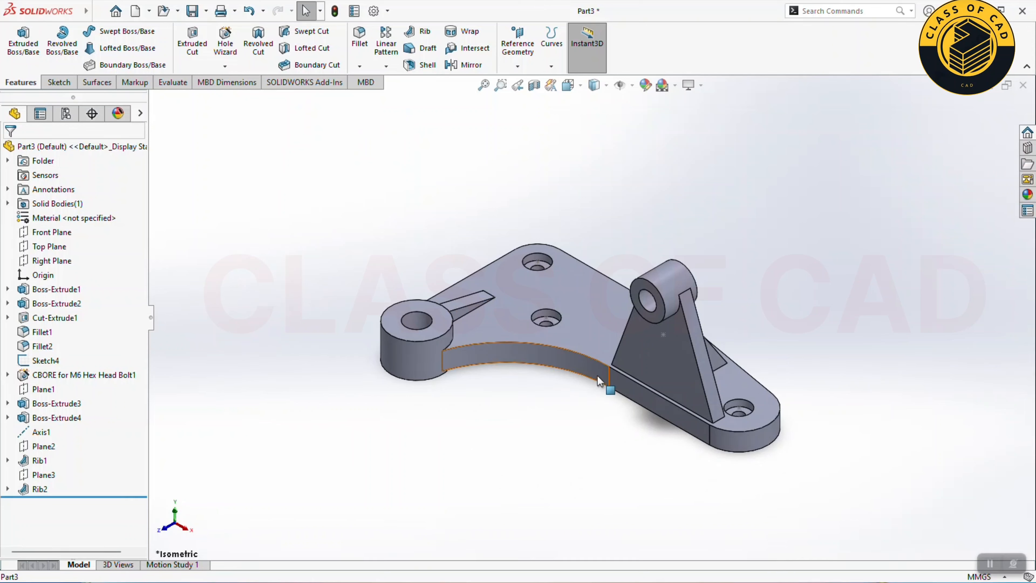
pyautogui.click(663, 335)
pyautogui.rightClick(664, 337)
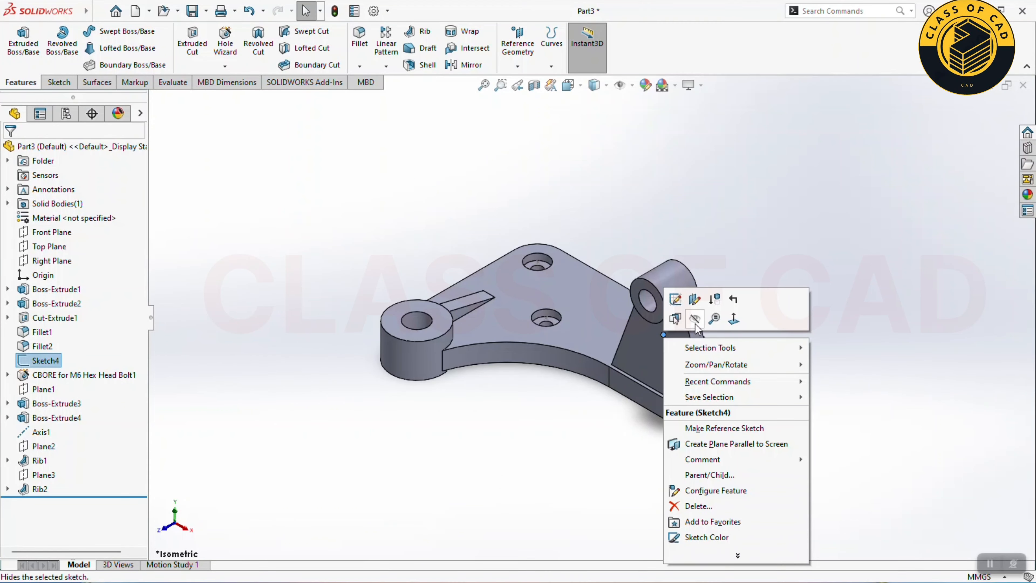